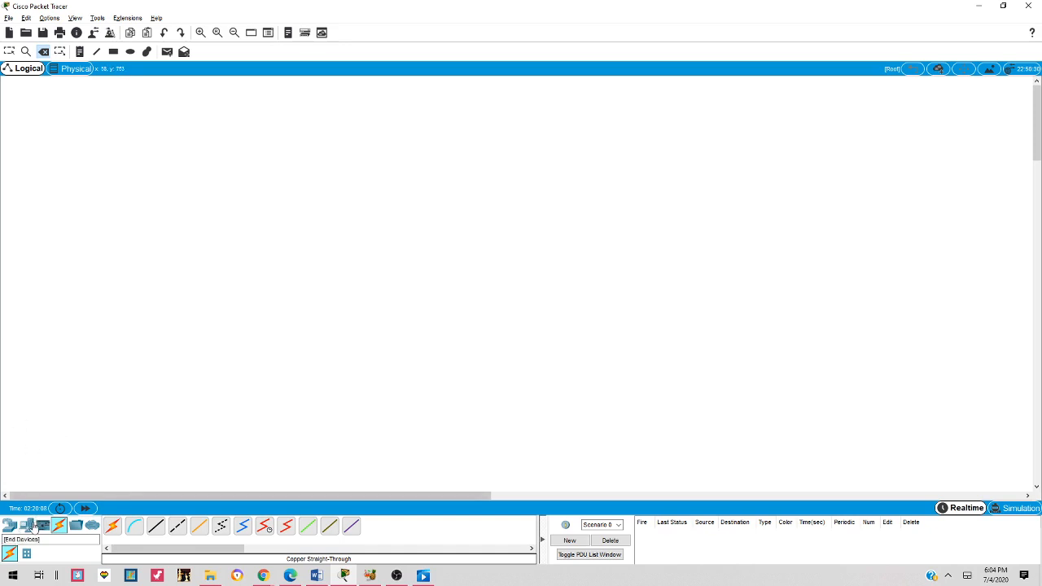
# Step: Place a generic server in the upper middle of the workspace and rename it DHCP Server
pyautogui.click(29, 528)
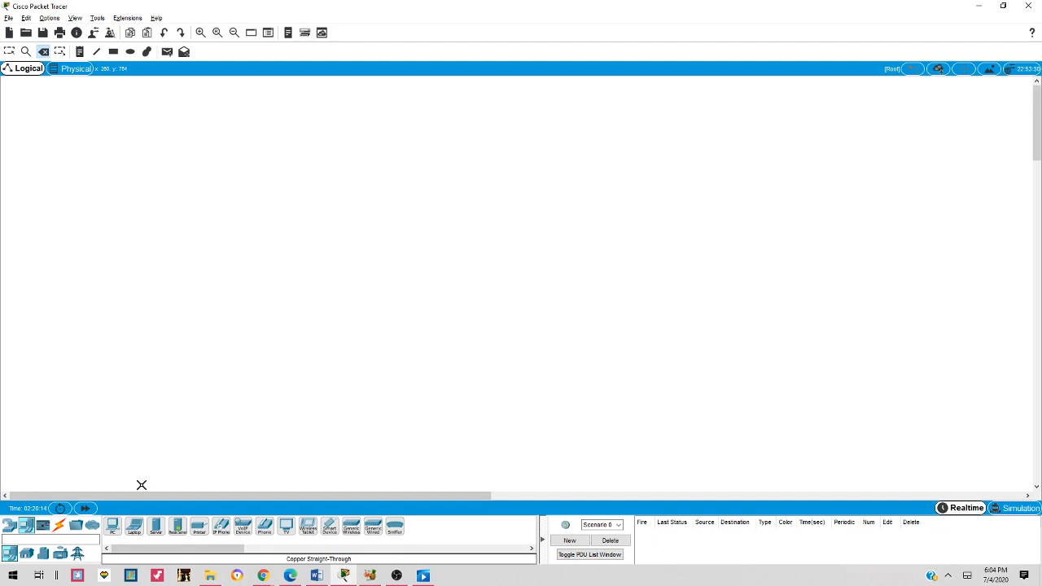
pyautogui.click(164, 528)
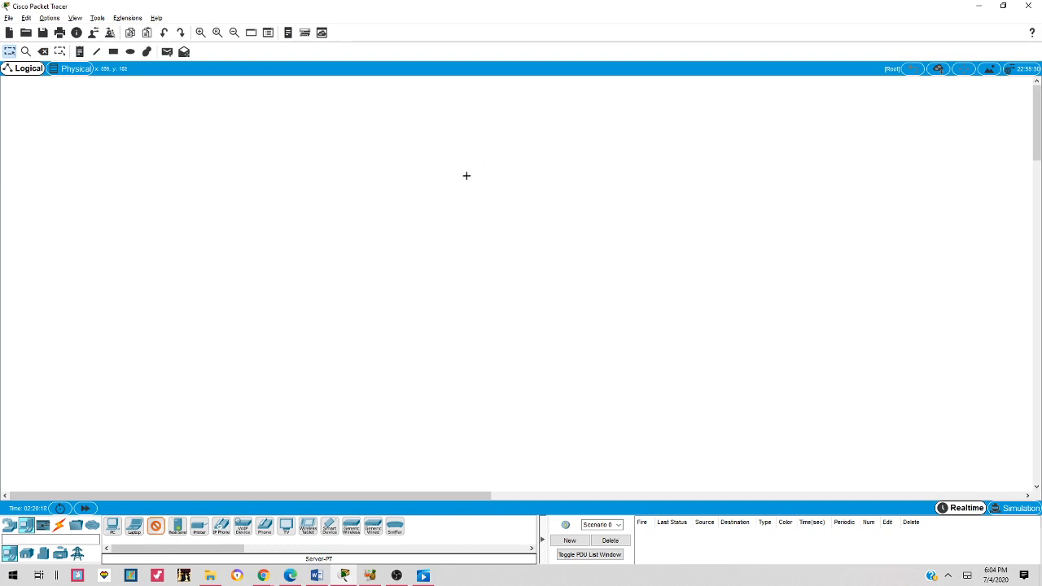
pyautogui.click(469, 149)
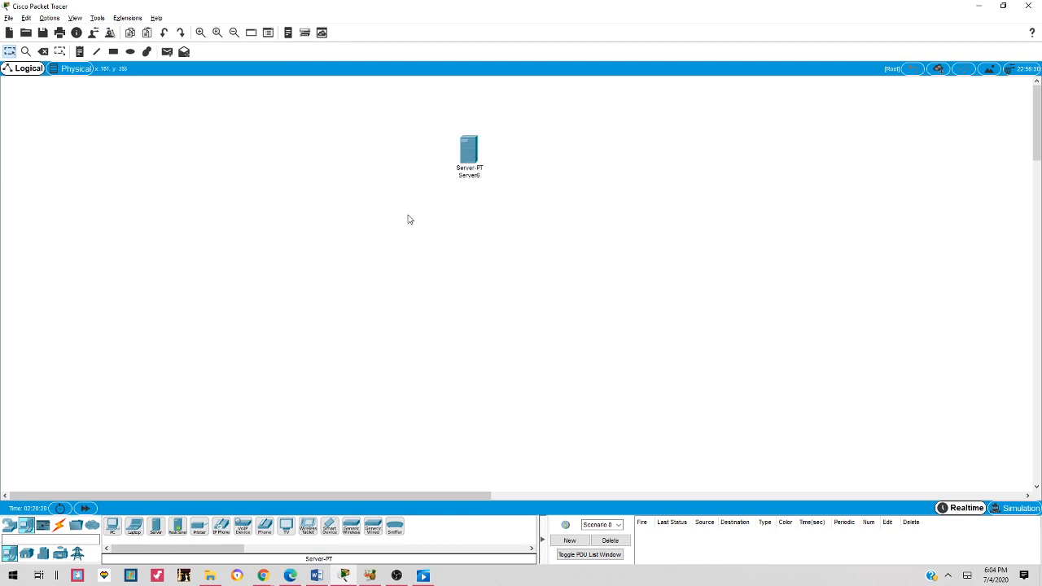
pyautogui.click(469, 176)
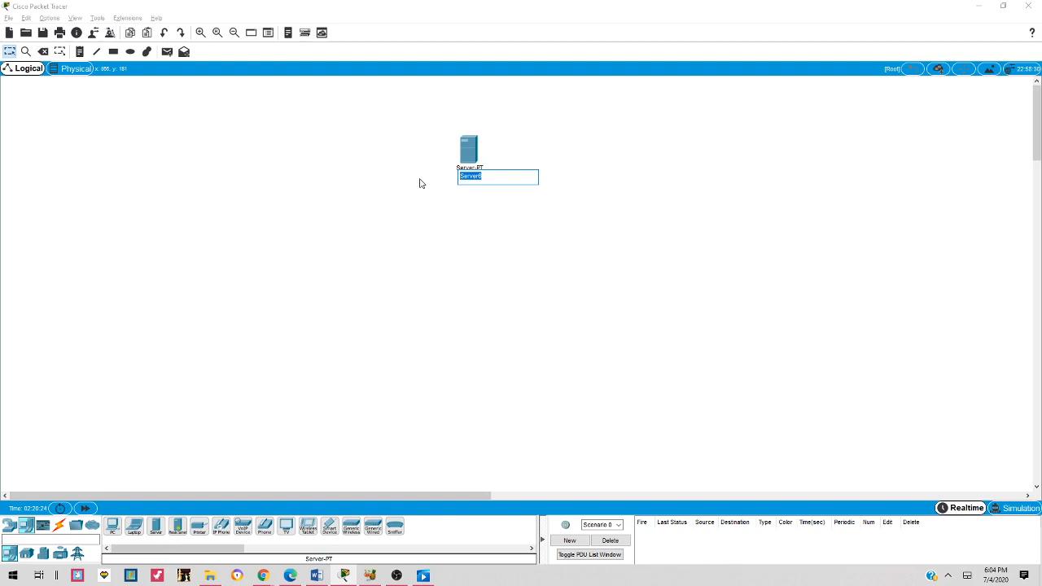
pyautogui.write('DHCP Server')
pyautogui.click(463, 213)
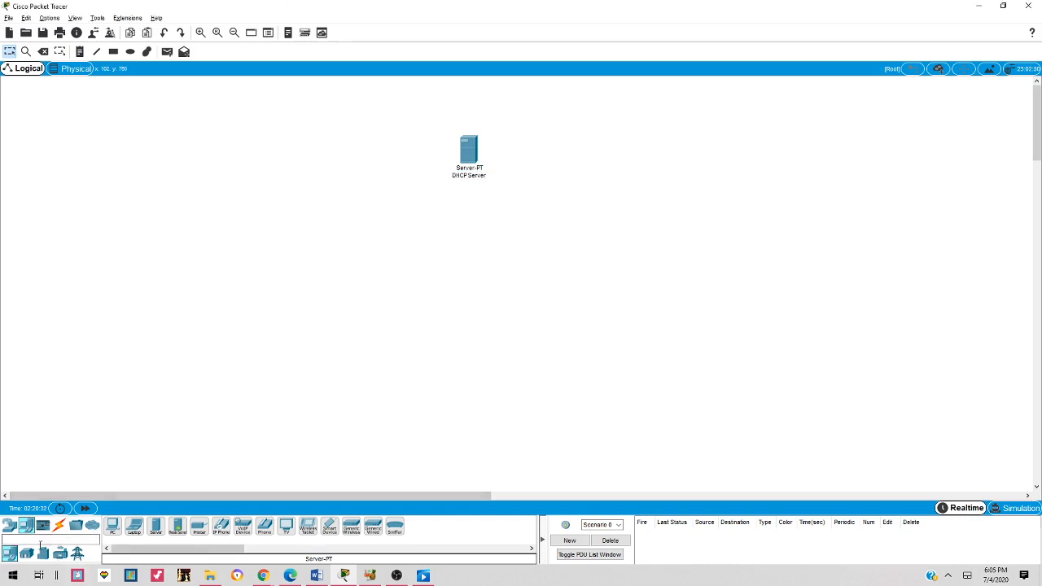
# Step: Add a 2960 switch directly below the DHCP server
pyautogui.click(9, 525)
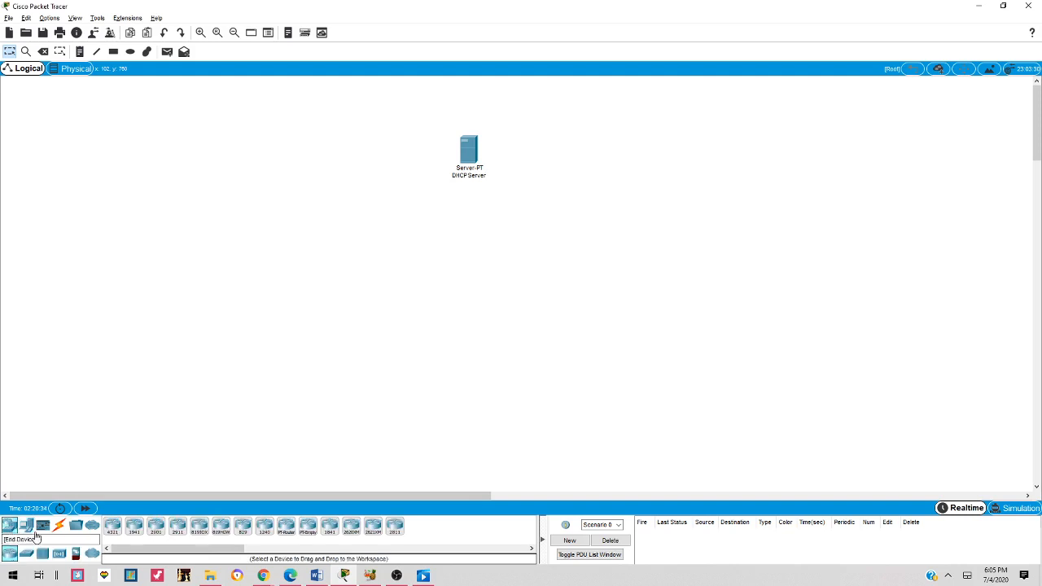
pyautogui.click(26, 553)
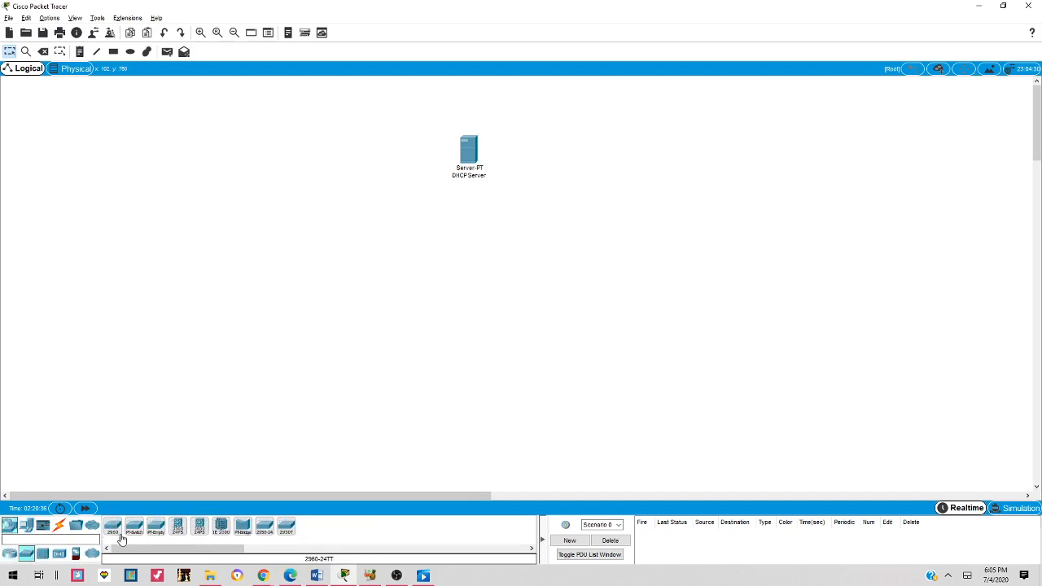
pyautogui.moveTo(117, 534); pyautogui.dragTo(470, 236)
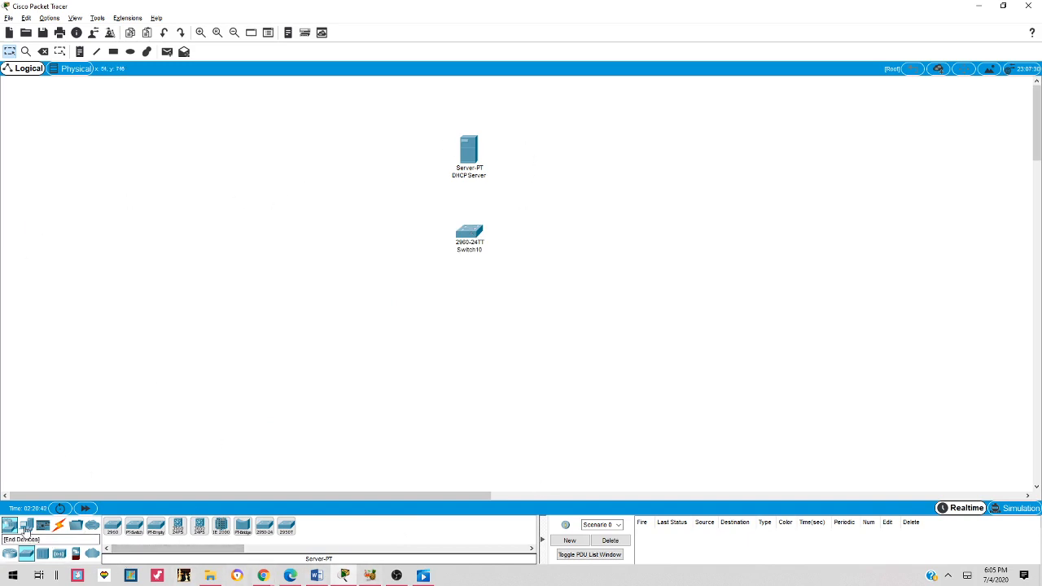
# Step: Place two 2811 routers below the central switch, one on each side of it
pyautogui.click(10, 526)
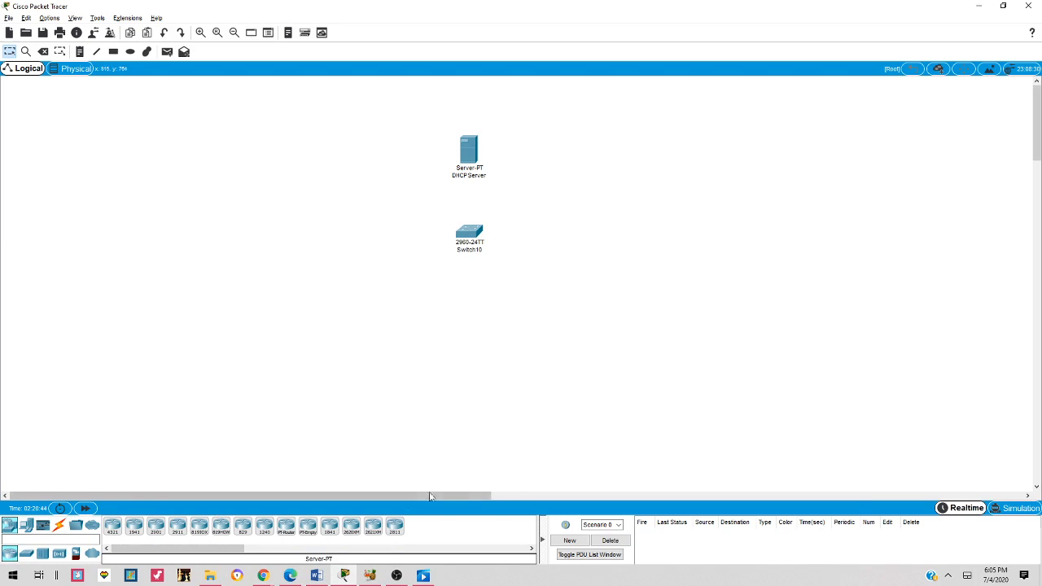
pyautogui.moveTo(394, 526); pyautogui.dragTo(376, 312)
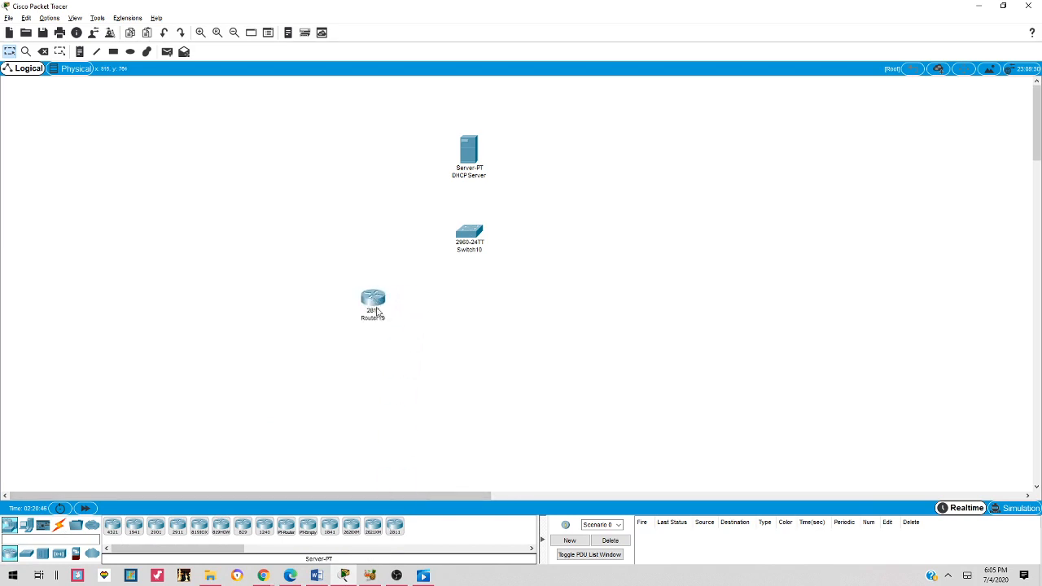
pyautogui.moveTo(394, 527); pyautogui.dragTo(589, 307)
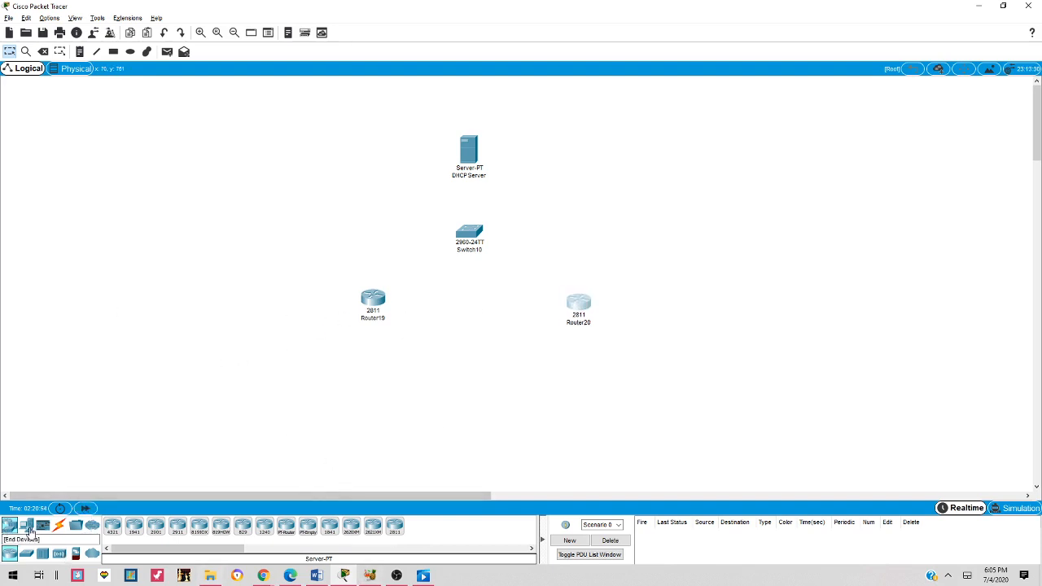
# Step: Place two more 2960 switches, one on the outer side of each router
pyautogui.click(26, 555)
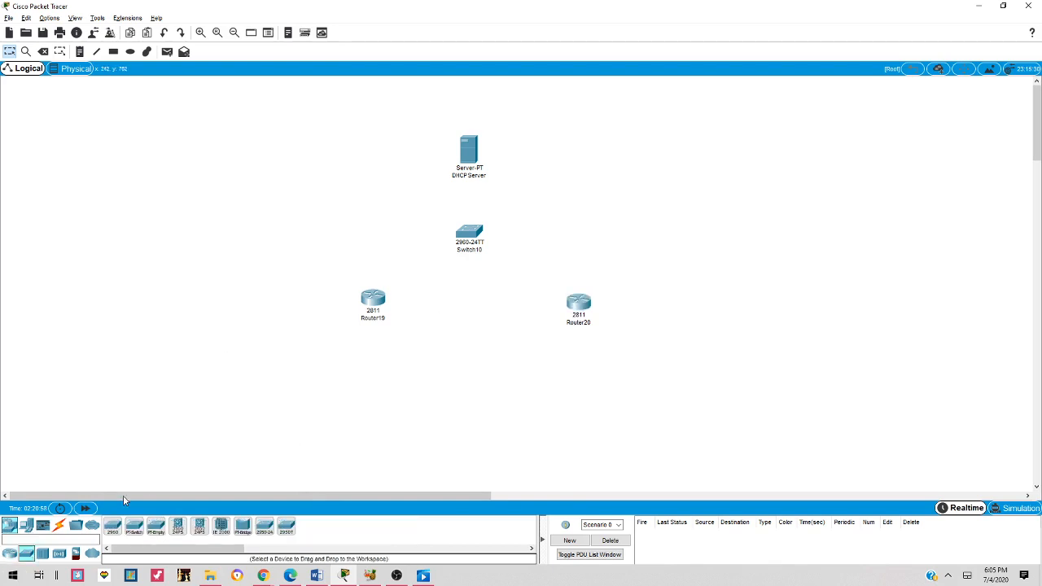
pyautogui.click(112, 526)
pyautogui.click(232, 308)
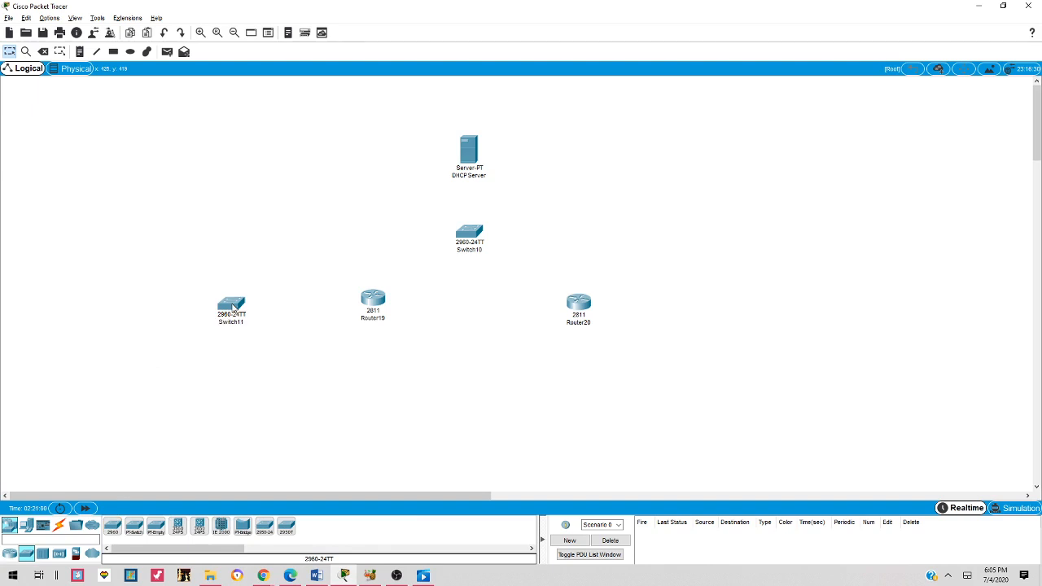
pyautogui.moveTo(233, 305); pyautogui.dragTo(259, 306)
pyautogui.click(113, 525)
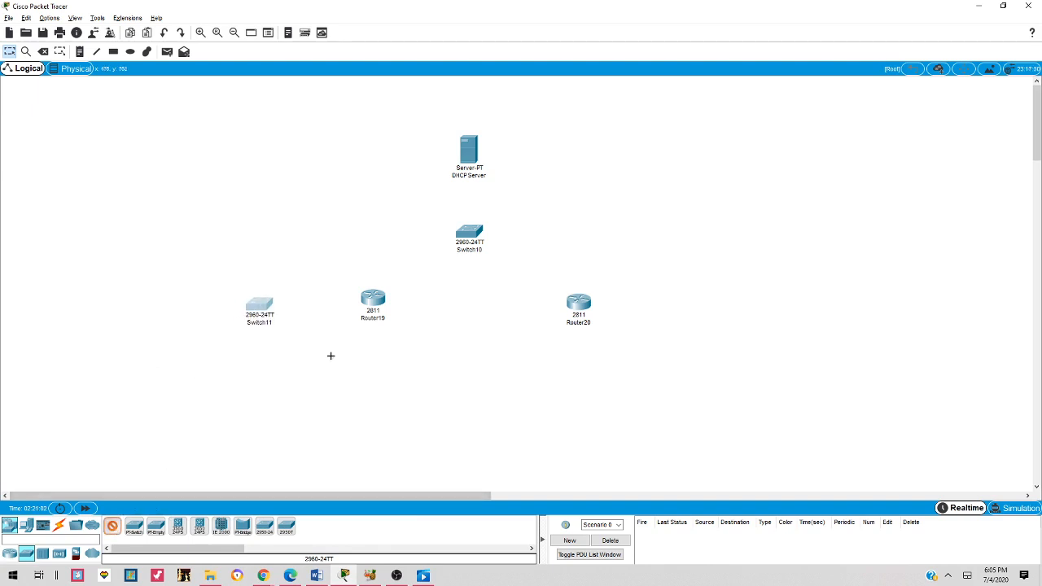
pyautogui.click(701, 307)
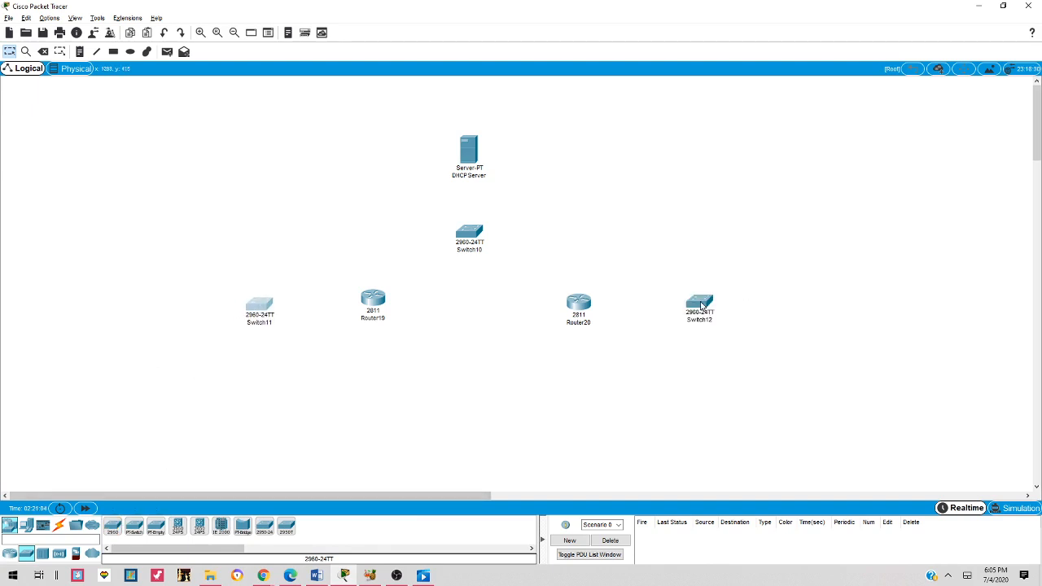
# Step: Add three PCs in a column on the outer side of the left switch
pyautogui.click(26, 525)
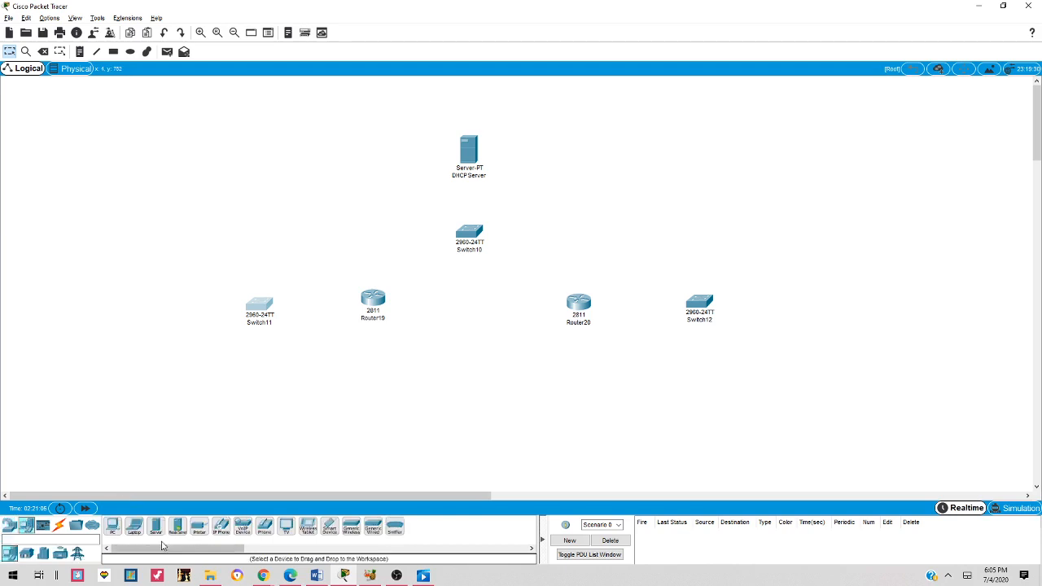
pyautogui.click(112, 526)
pyautogui.click(182, 251)
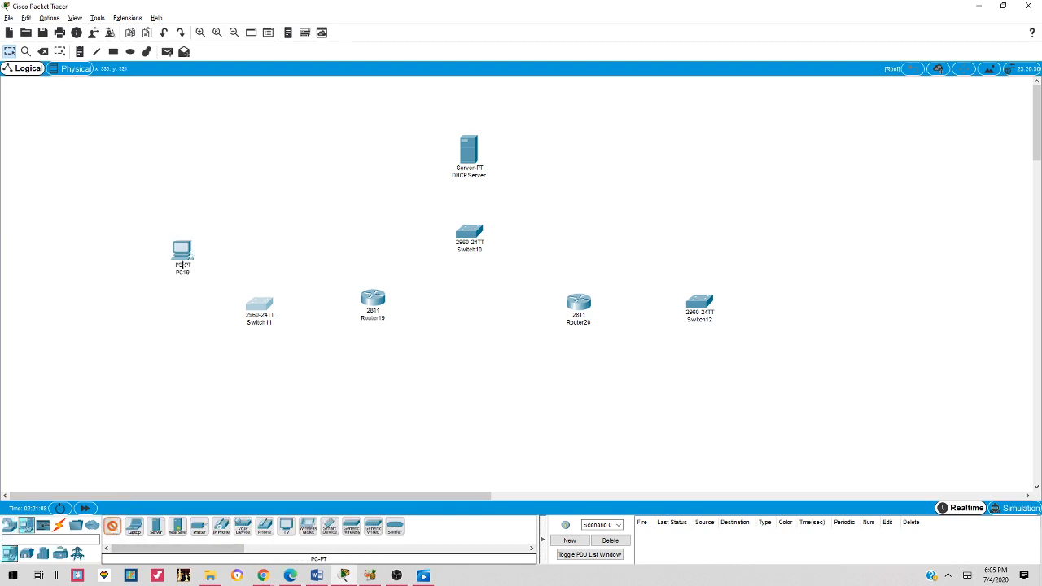
pyautogui.click(183, 305)
pyautogui.click(177, 366)
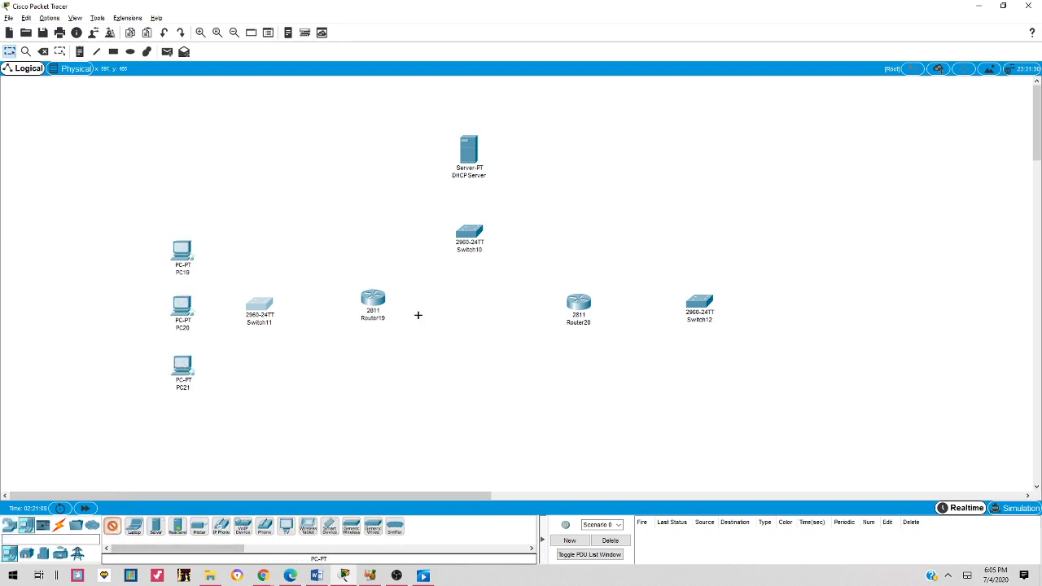
# Step: Add three PCs beside the right switch, and adjust the positions of the left switch and the uppermost left PC
pyautogui.click(779, 238)
pyautogui.click(781, 293)
pyautogui.click(788, 345)
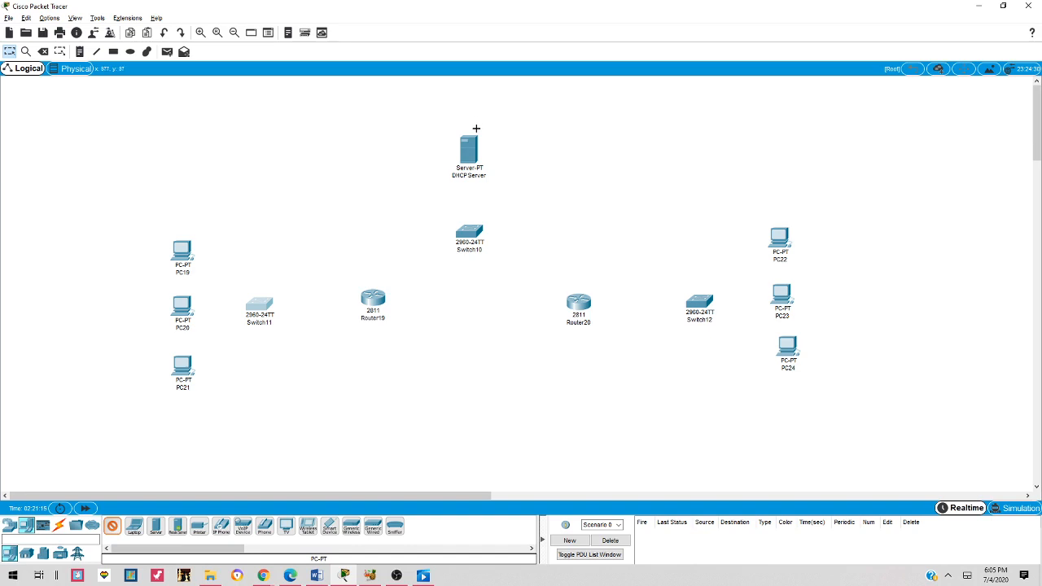
pyautogui.press('Escape')
pyautogui.moveTo(258, 312); pyautogui.dragTo(273, 310)
pyautogui.moveTo(183, 249); pyautogui.dragTo(182, 242)
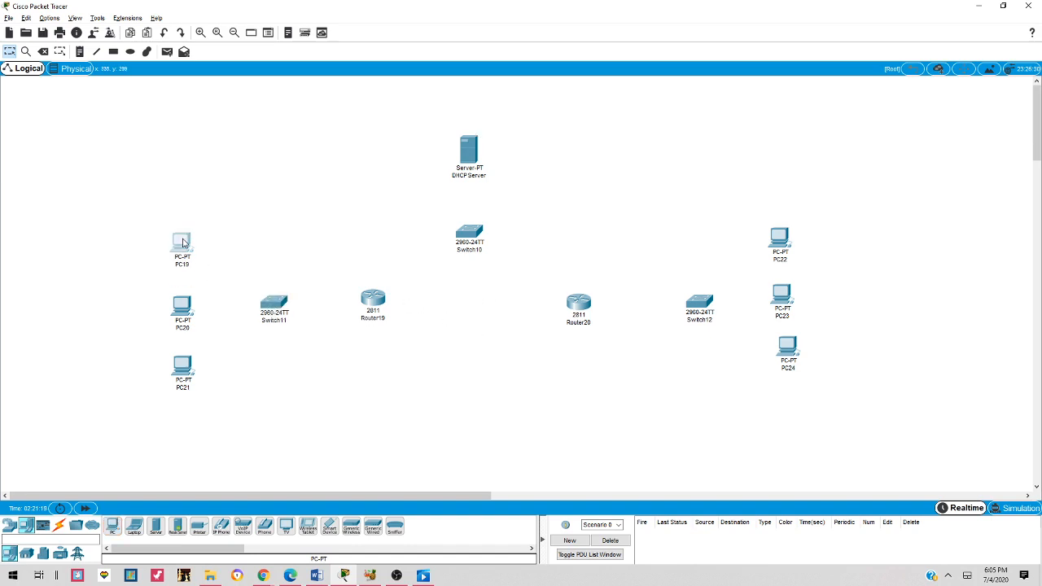
# Step: Draw a yellow rectangle around the left switch and its PCs, and a light cyan (#aaffff) one around the right group
pyautogui.click(113, 53)
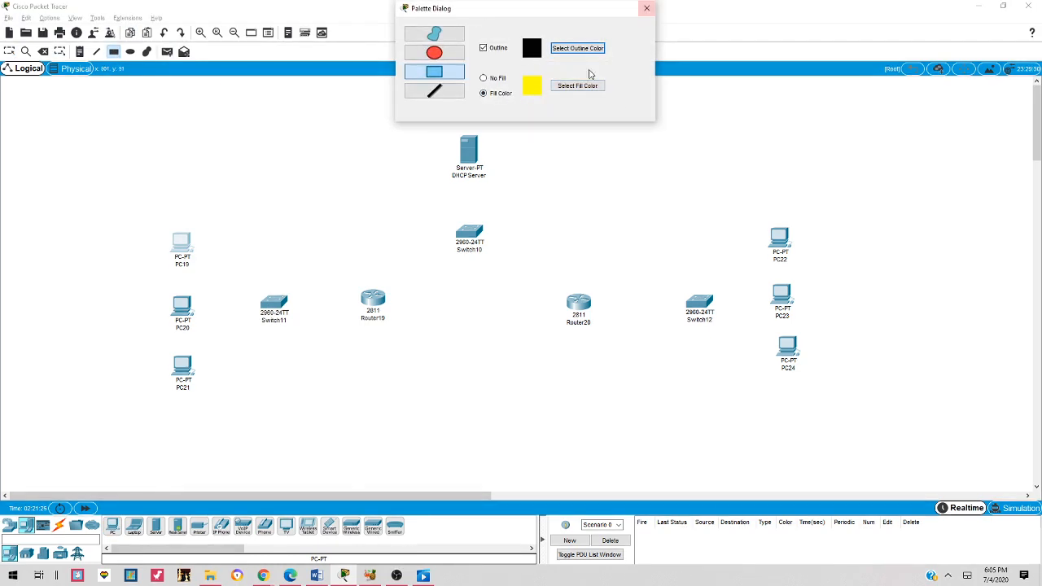
pyautogui.moveTo(135, 180); pyautogui.dragTo(321, 420)
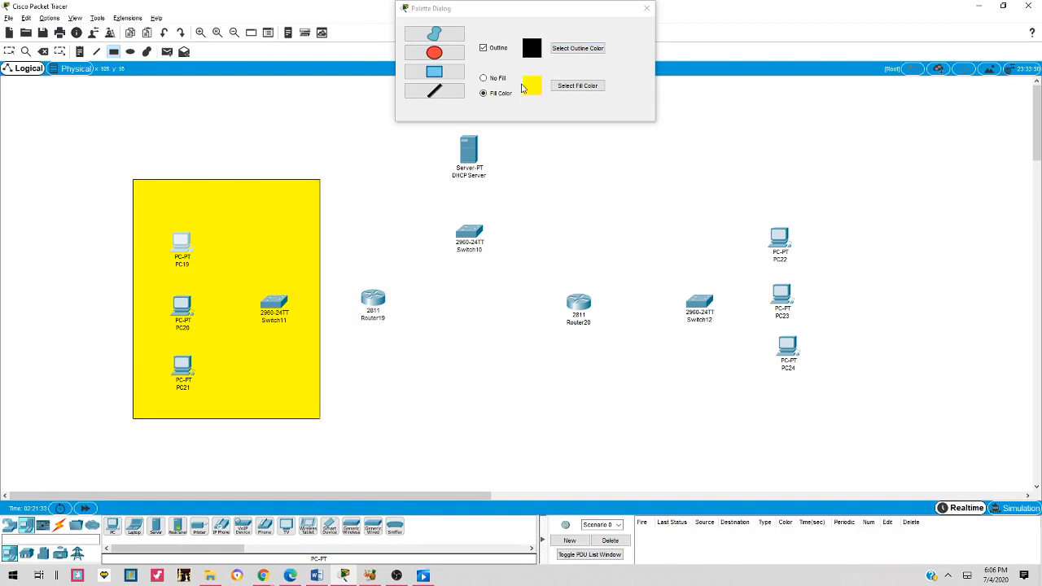
pyautogui.click(576, 86)
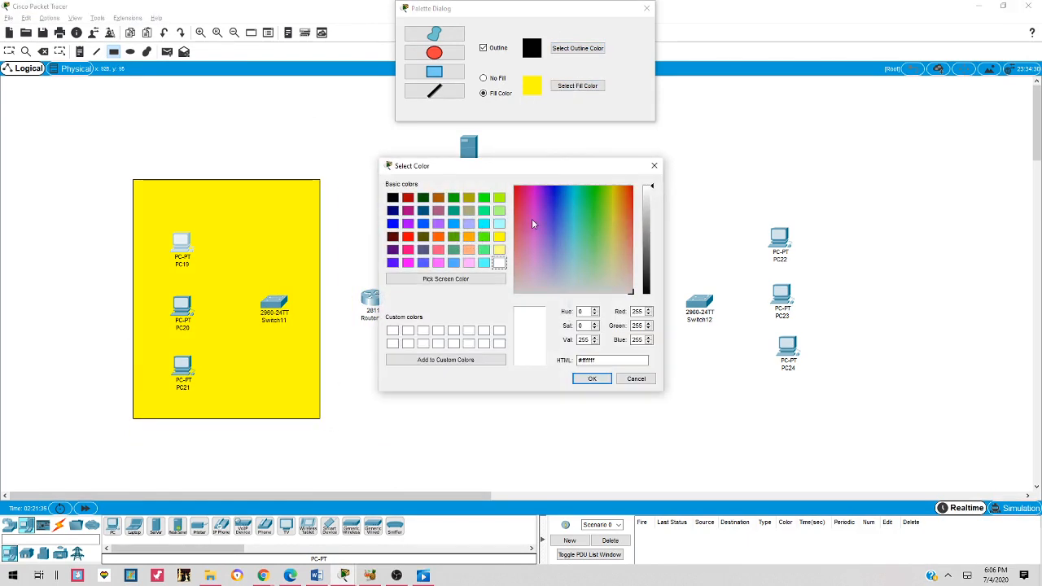
pyautogui.click(499, 224)
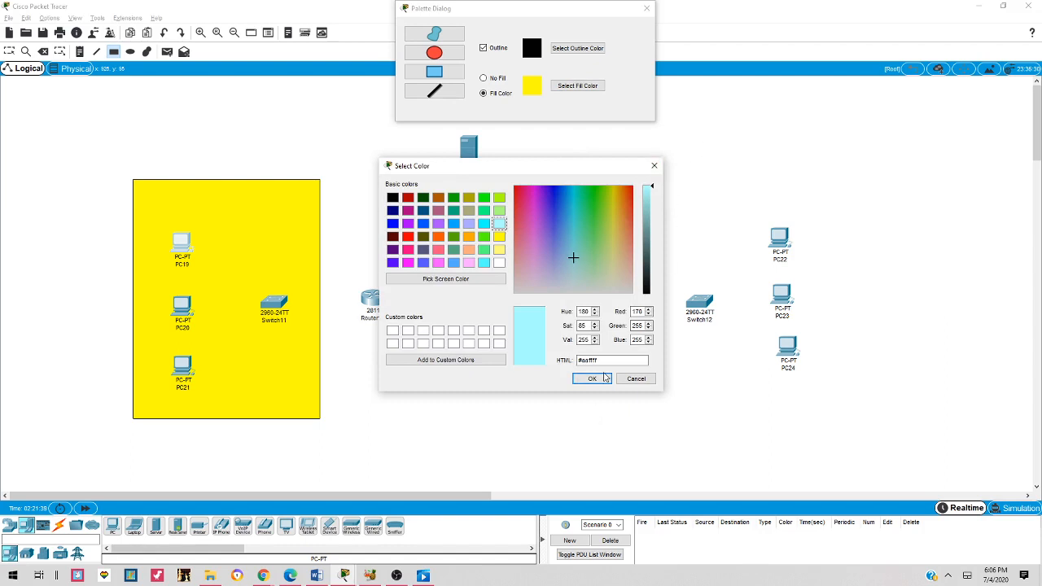
pyautogui.click(591, 379)
pyautogui.moveTo(663, 207); pyautogui.dragTo(827, 423)
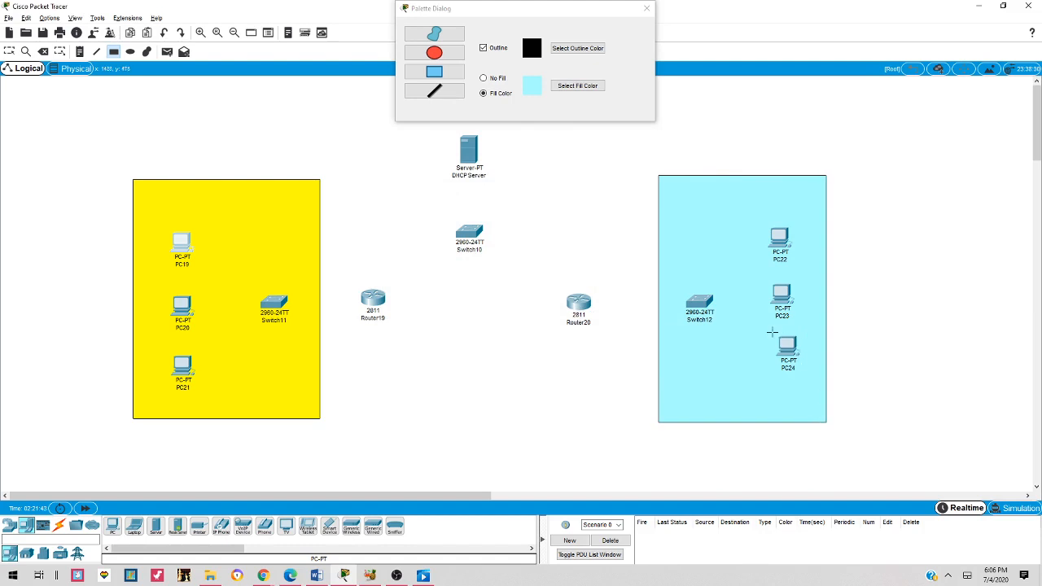
pyautogui.press('Escape')
# Step: Shift the lower two PCs in the cyan area slightly inward and close the drawing palette
pyautogui.moveTo(794, 350); pyautogui.dragTo(788, 355)
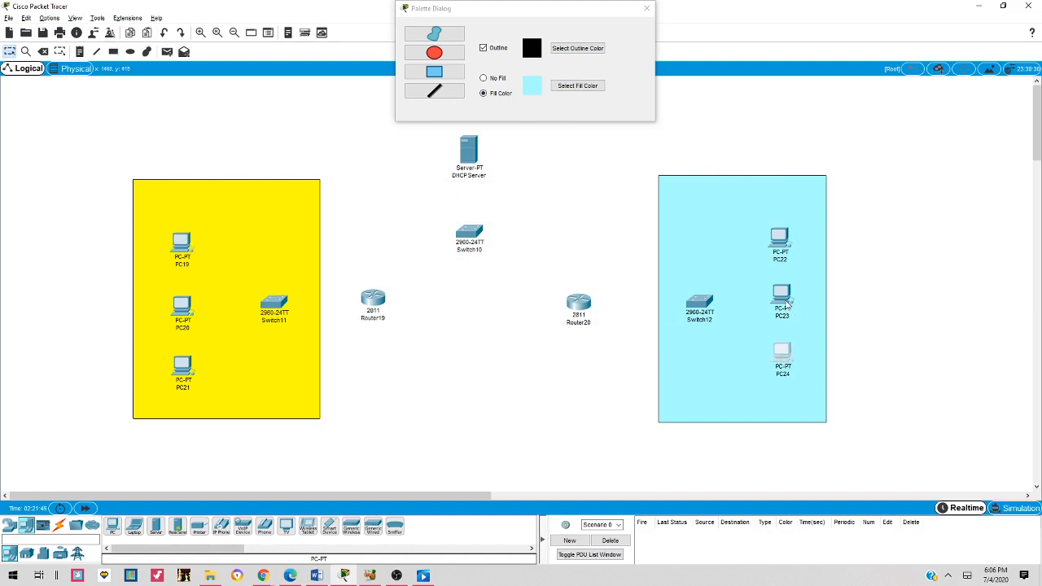
pyautogui.moveTo(793, 313); pyautogui.dragTo(786, 311)
pyautogui.click(644, 9)
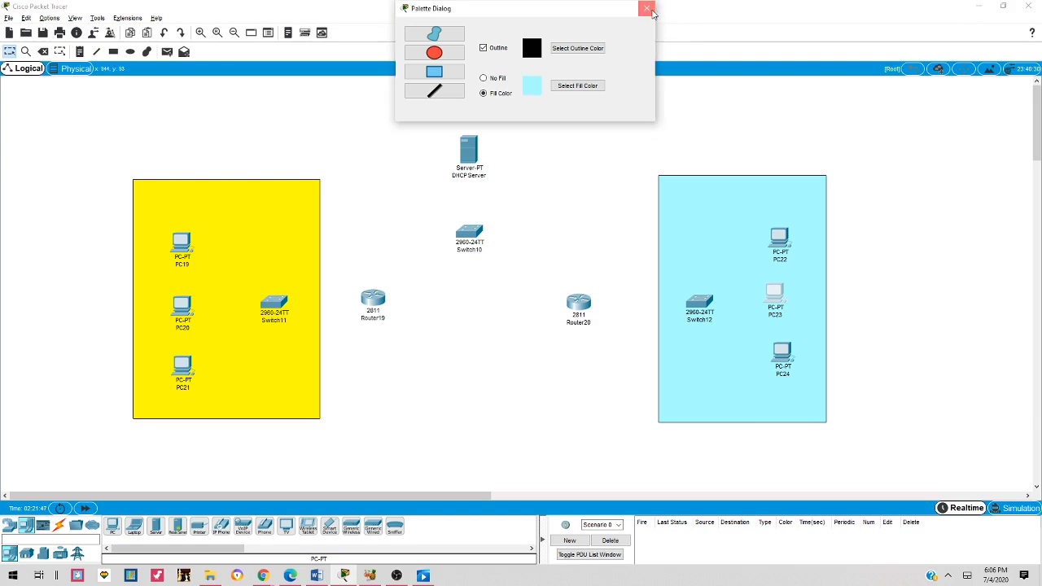
# Step: Add the network label 192.168.2.0 above the yellow area
pyautogui.click(80, 52)
pyautogui.click(192, 159)
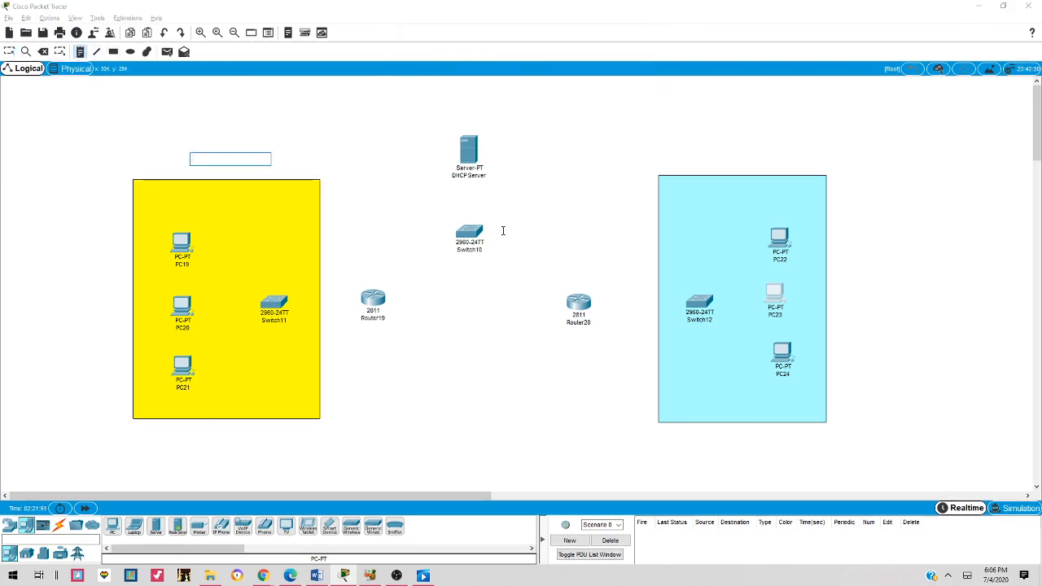
pyautogui.write('192.16')
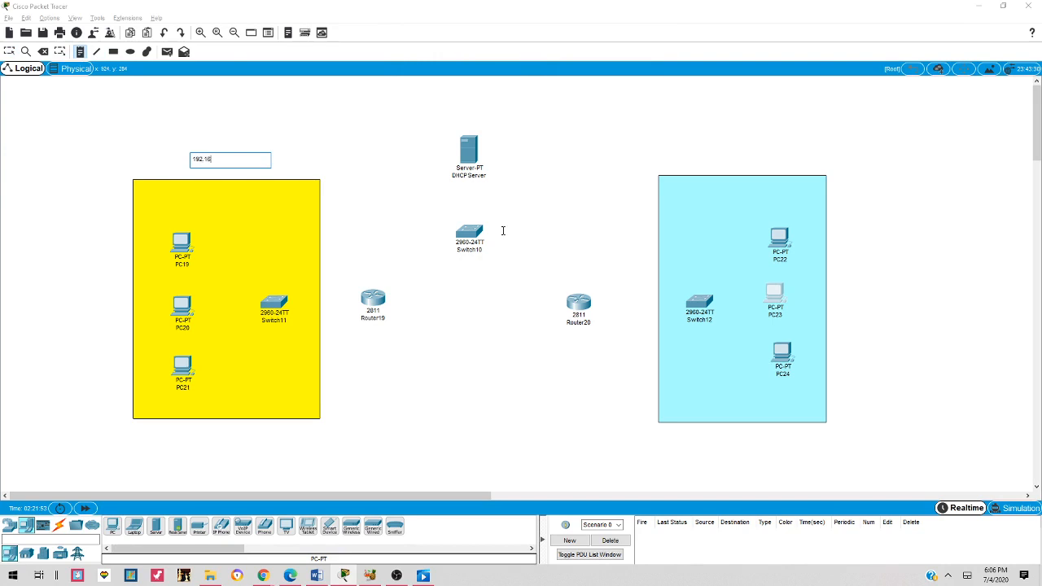
pyautogui.write('8.2.0')
pyautogui.click(249, 142)
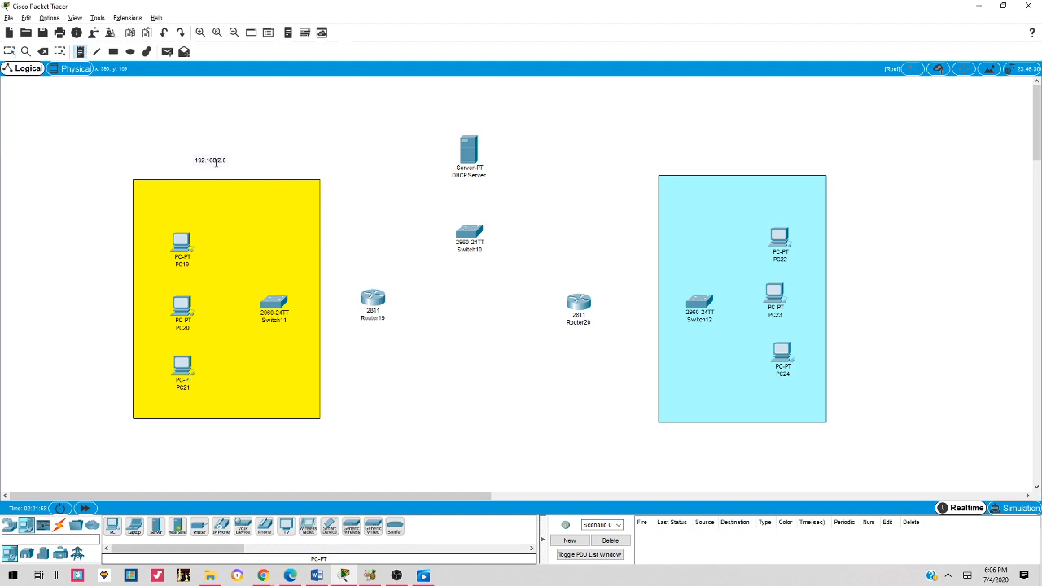
# Step: Add the network label 192.168.3.0 above the cyan area
pyautogui.click(708, 156)
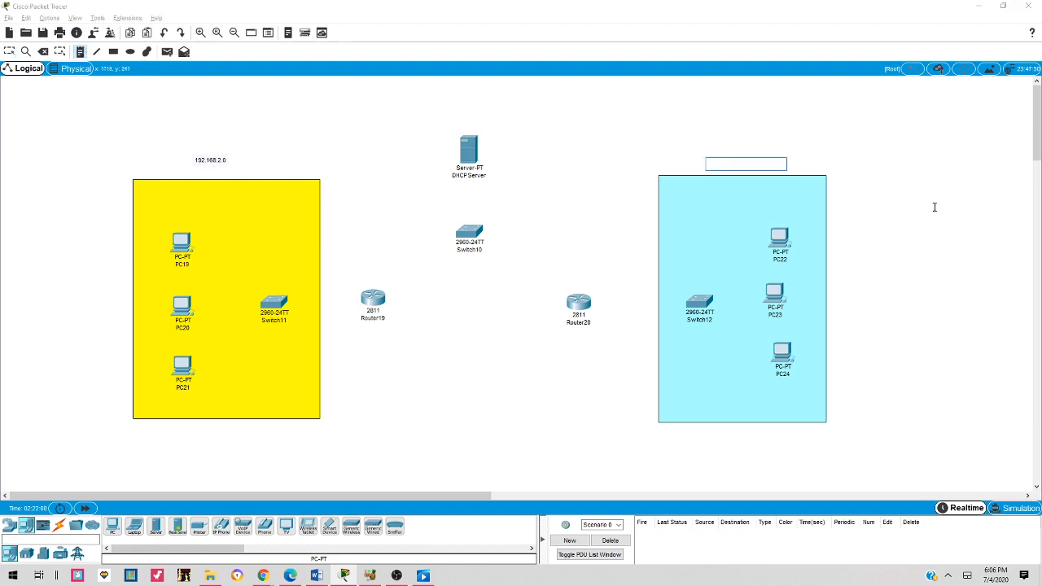
pyautogui.write('192.168.3.0')
pyautogui.press('Escape')
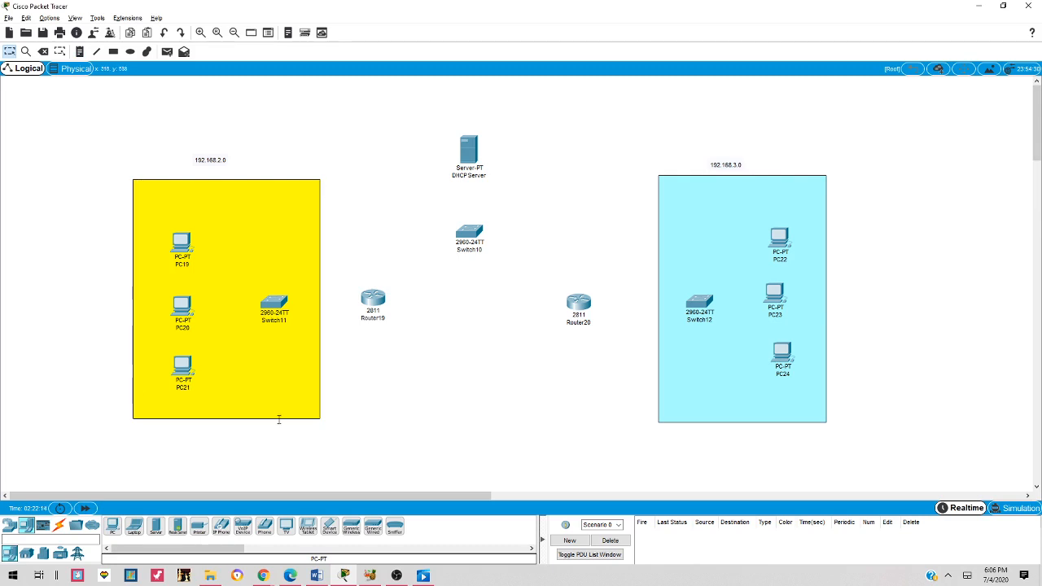
# Step: Add the address label 192.168.1.10 above the DHCP server
pyautogui.click(80, 52)
pyautogui.click(453, 109)
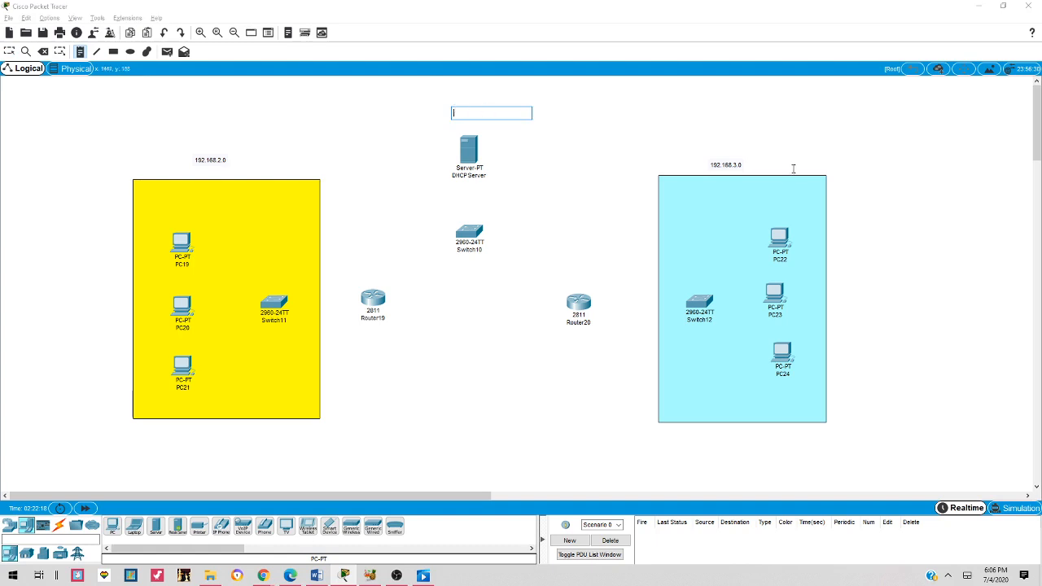
pyautogui.write('192.168.1.10')
pyautogui.press('Escape')
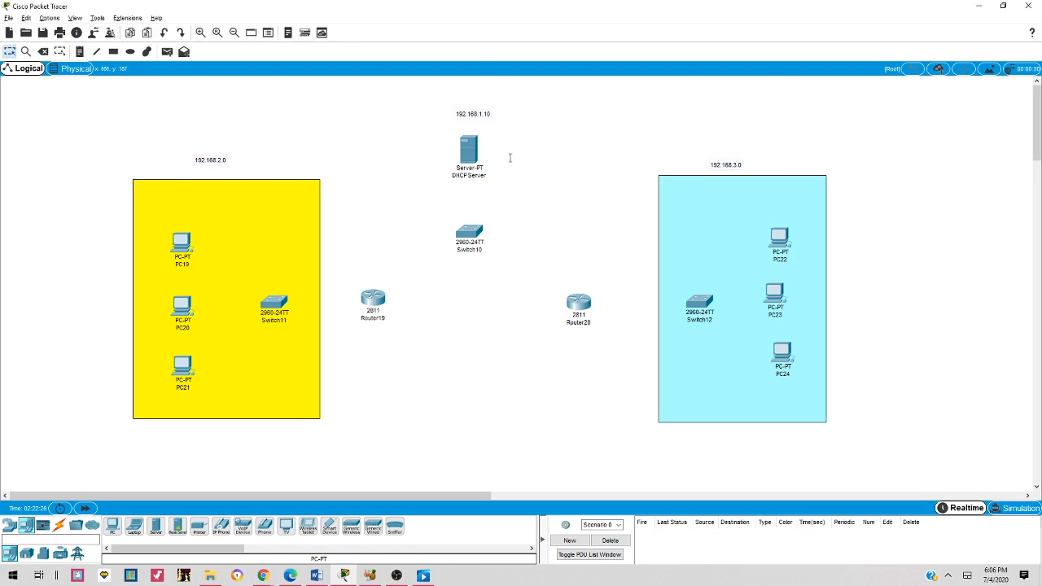
# Step: Move the 192.168.1.10 label slightly closer to the DHCP server
pyautogui.doubleClick(460, 114)
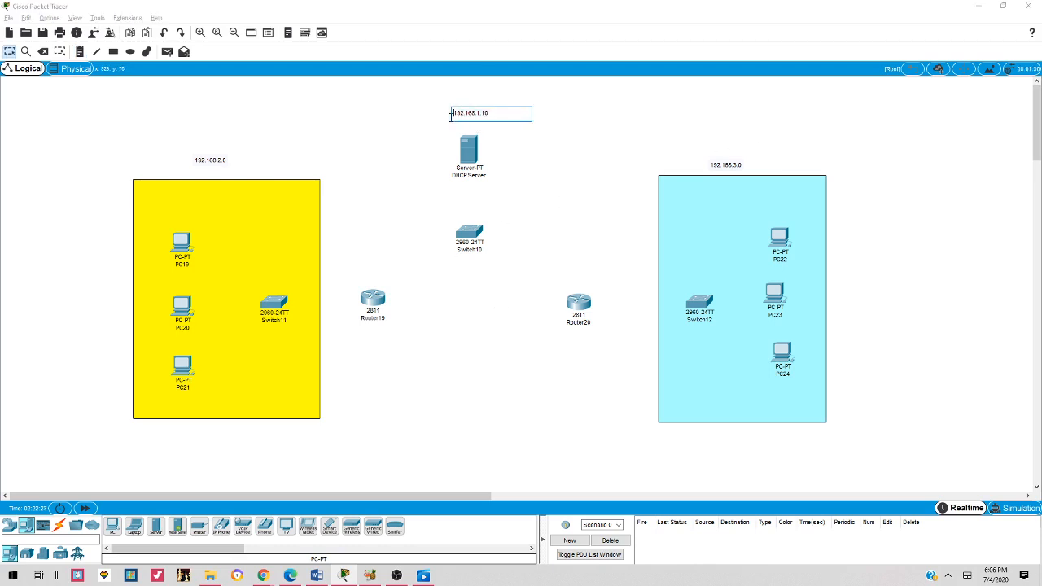
pyautogui.click(314, 90)
pyautogui.moveTo(455, 115); pyautogui.dragTo(447, 124)
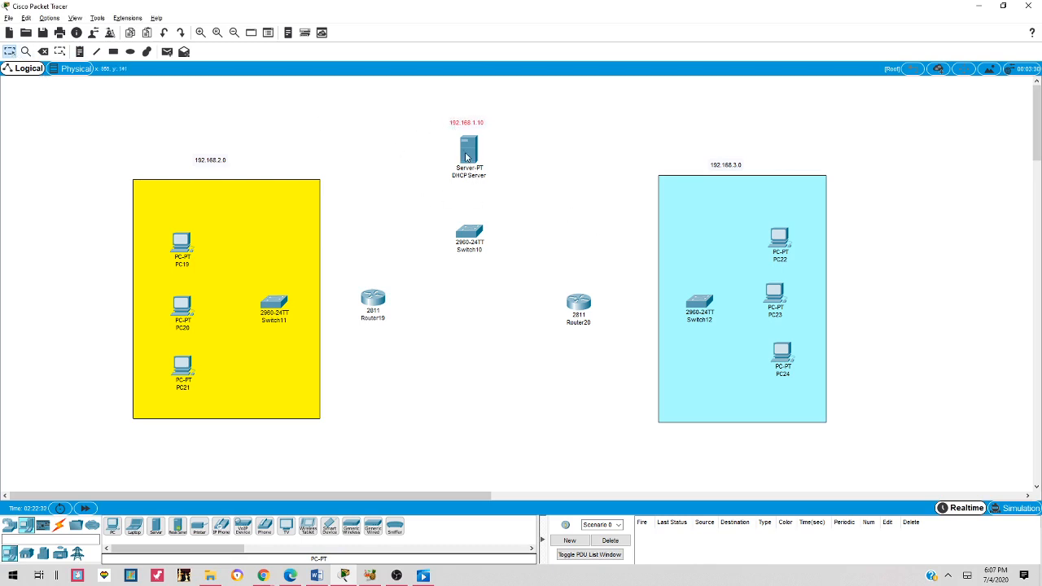
# Step: Give the DHCP server the static IP address 192.168.1.10 with subnet mask 255.255.255.0
pyautogui.click(472, 154)
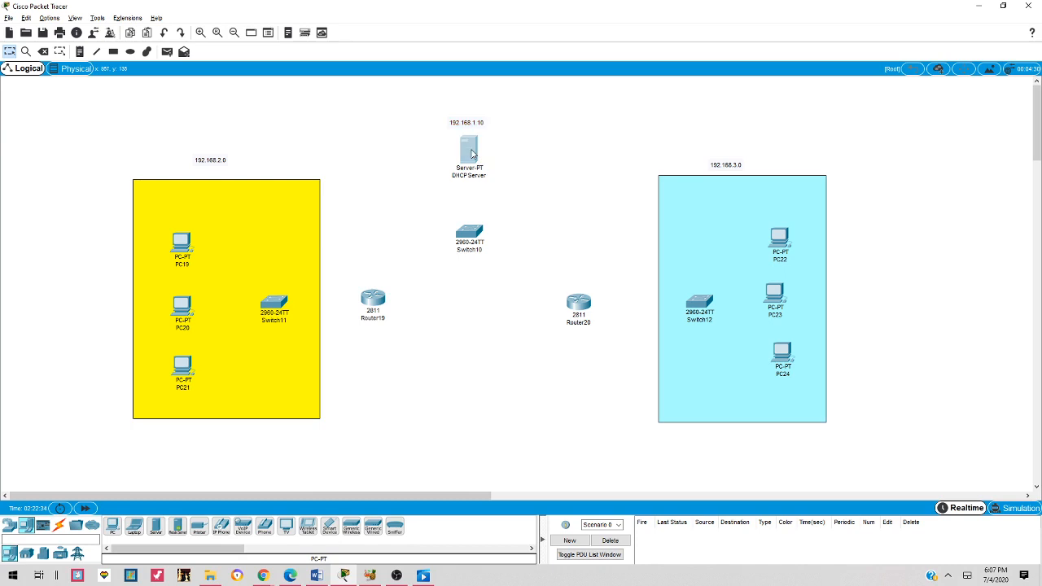
pyautogui.click(413, 105)
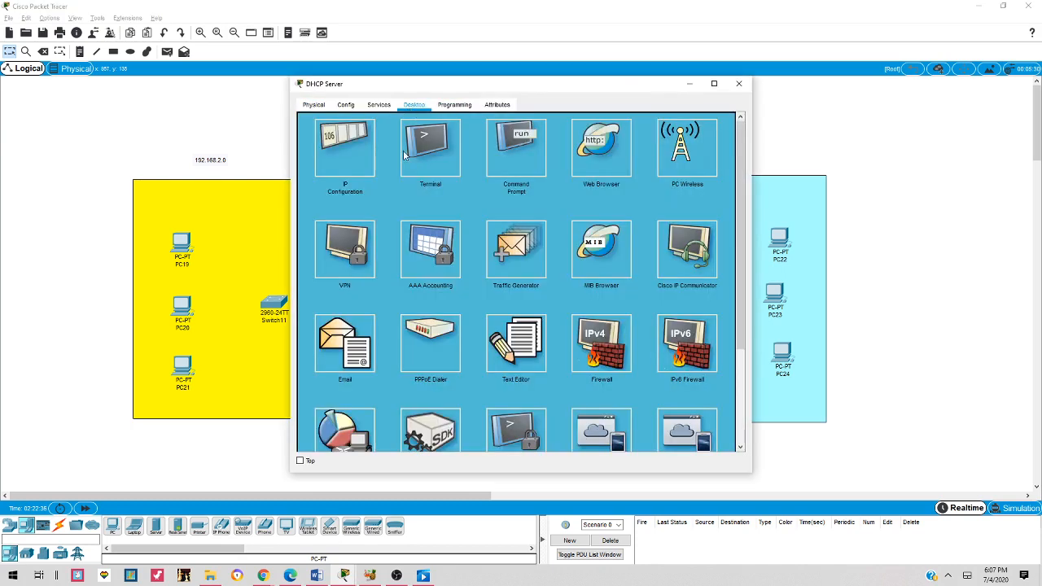
pyautogui.click(738, 84)
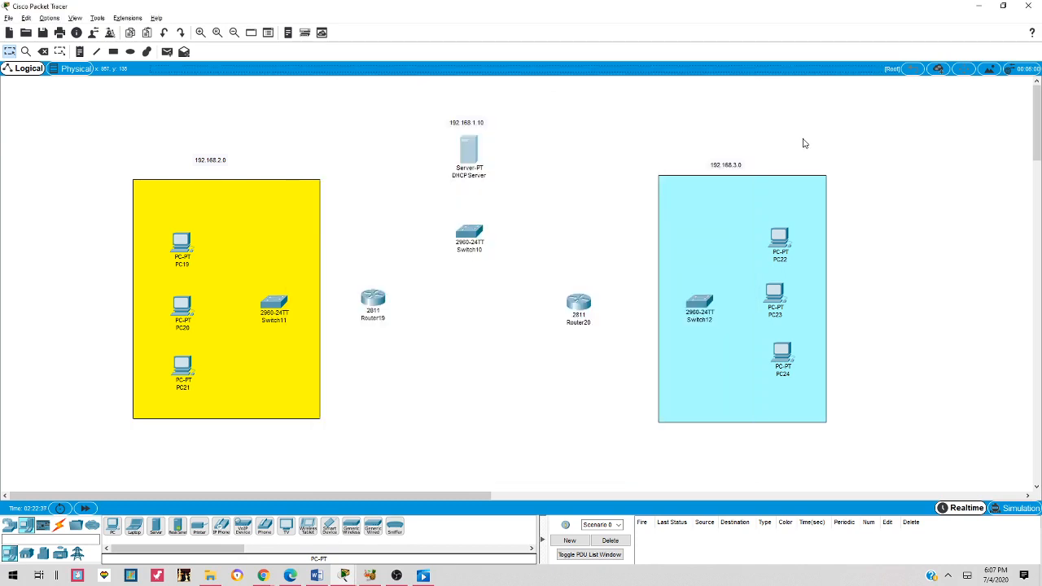
pyautogui.click(471, 159)
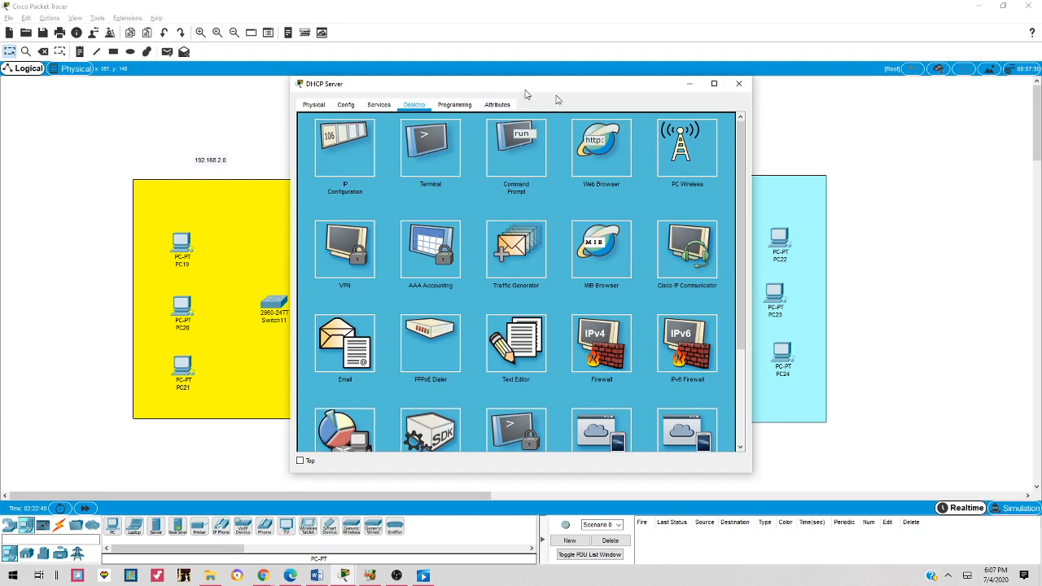
pyautogui.moveTo(525, 94); pyautogui.dragTo(739, 120)
pyautogui.click(567, 170)
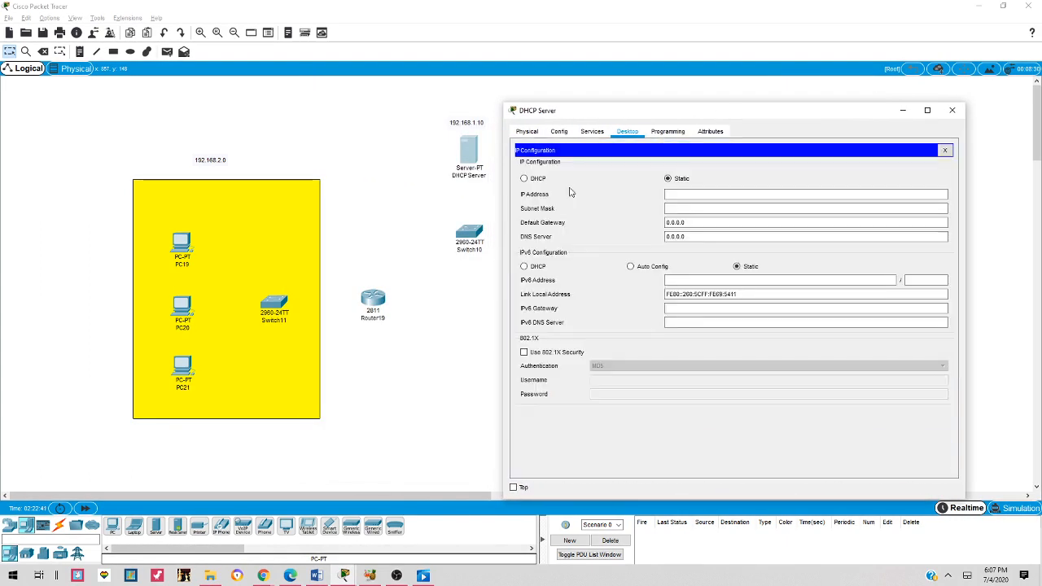
pyautogui.click(697, 194)
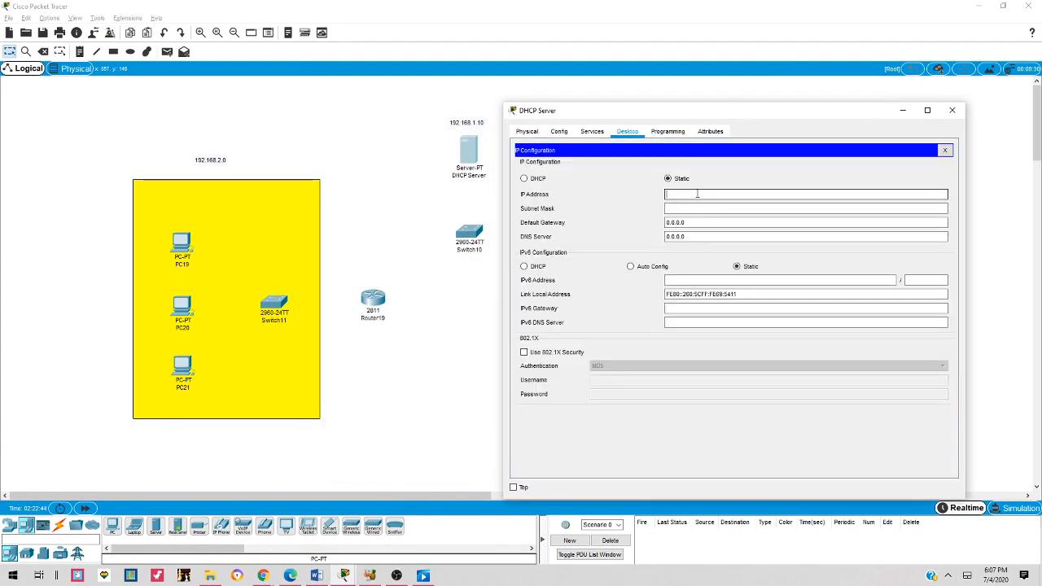
pyautogui.write('192.168.1.10')
pyautogui.click(728, 206)
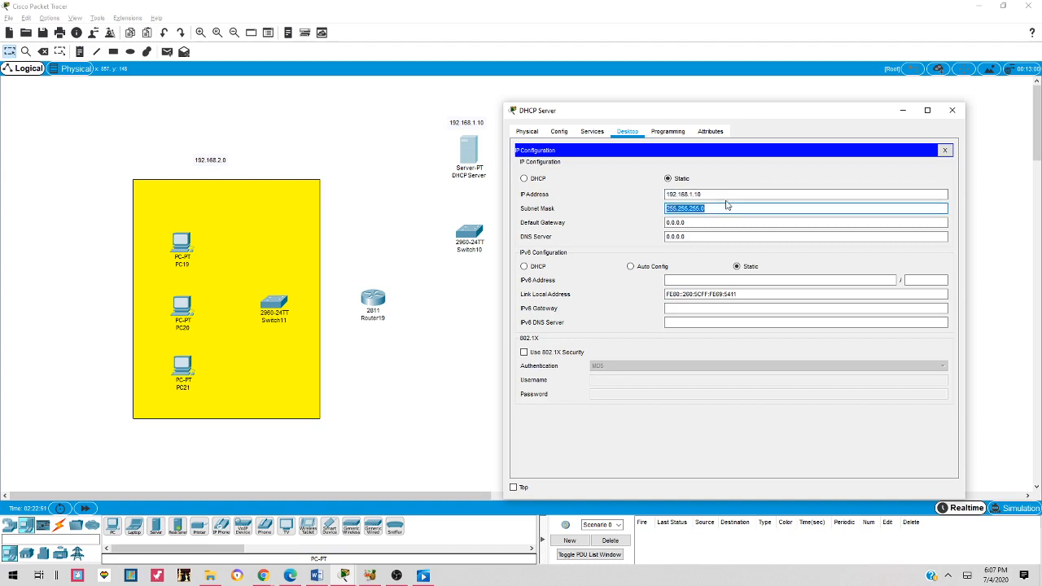
# Step: Set the server's default gateway to 192.168.1.1 and DNS server to 192.168.1.10, and close its configuration window
pyautogui.click(692, 224)
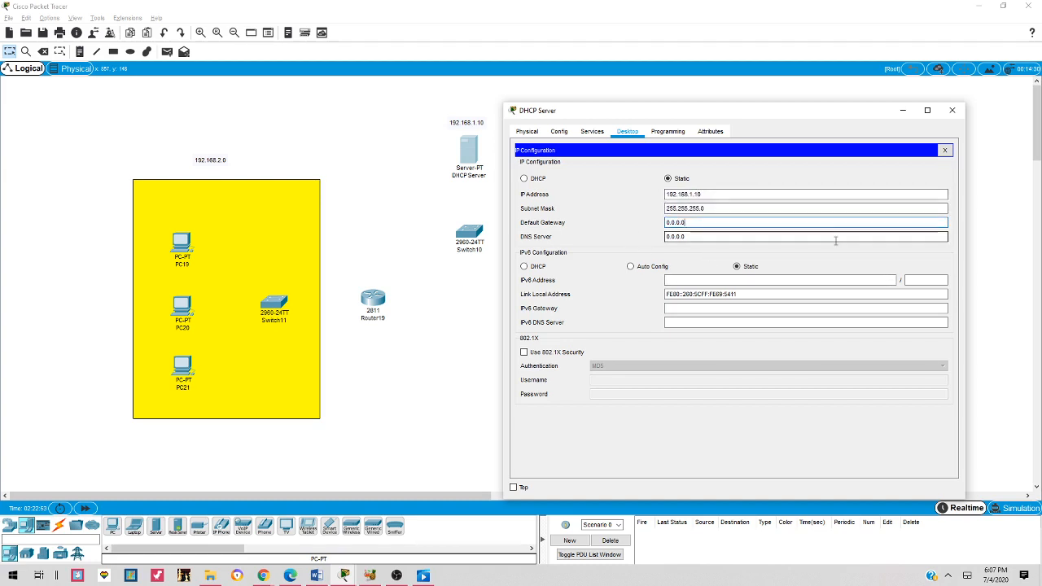
pyautogui.press('BackSpace')
pyautogui.press('BackSpace')
pyautogui.press('BackSpace')
pyautogui.press('BackSpace')
pyautogui.press('BackSpace')
pyautogui.press('BackSpace')
pyautogui.press('BackSpace')
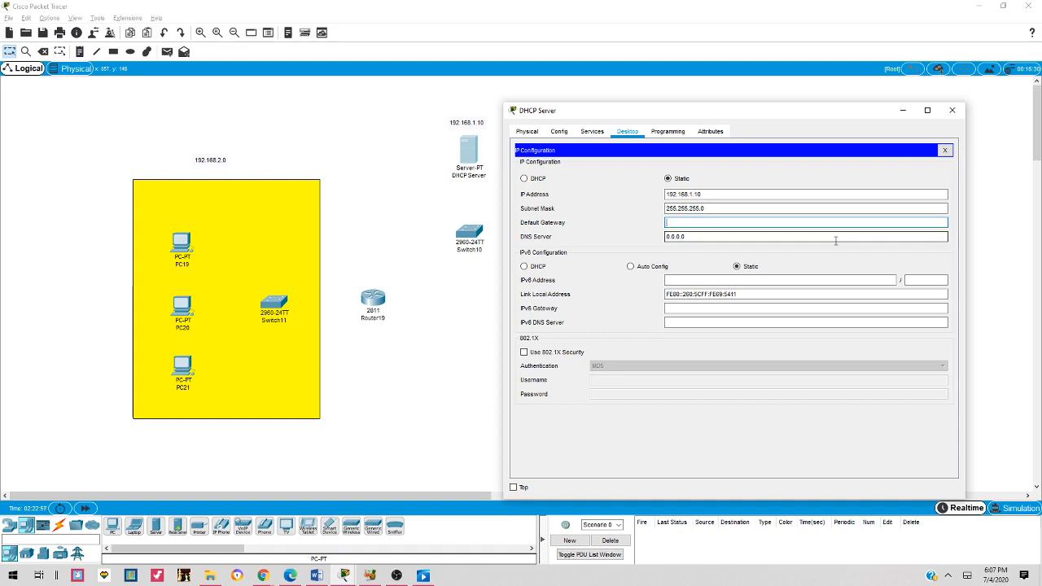
pyautogui.write('192.168.1.1')
pyautogui.press('Tab')
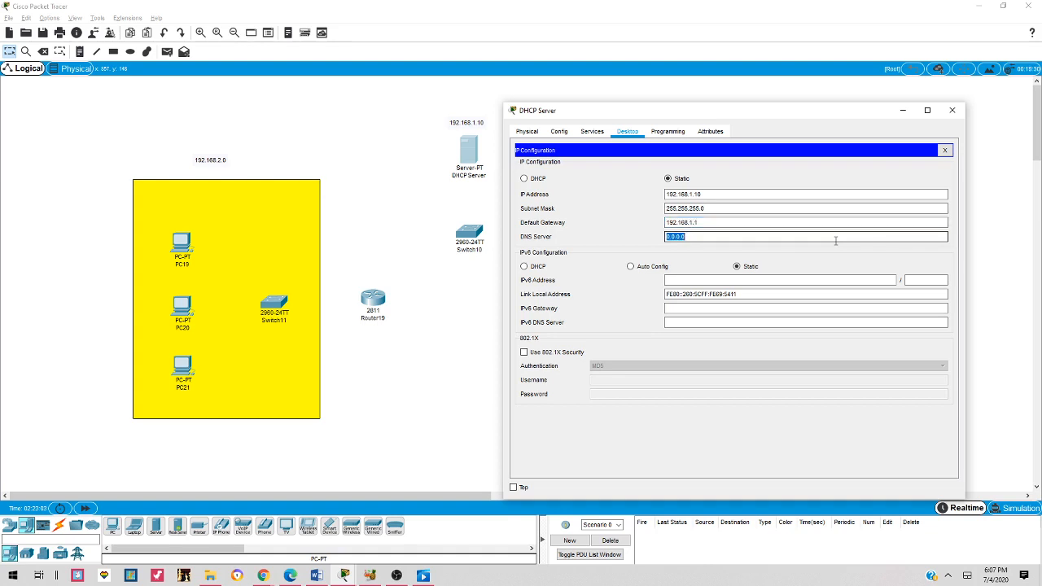
pyautogui.write('192.168.1.10')
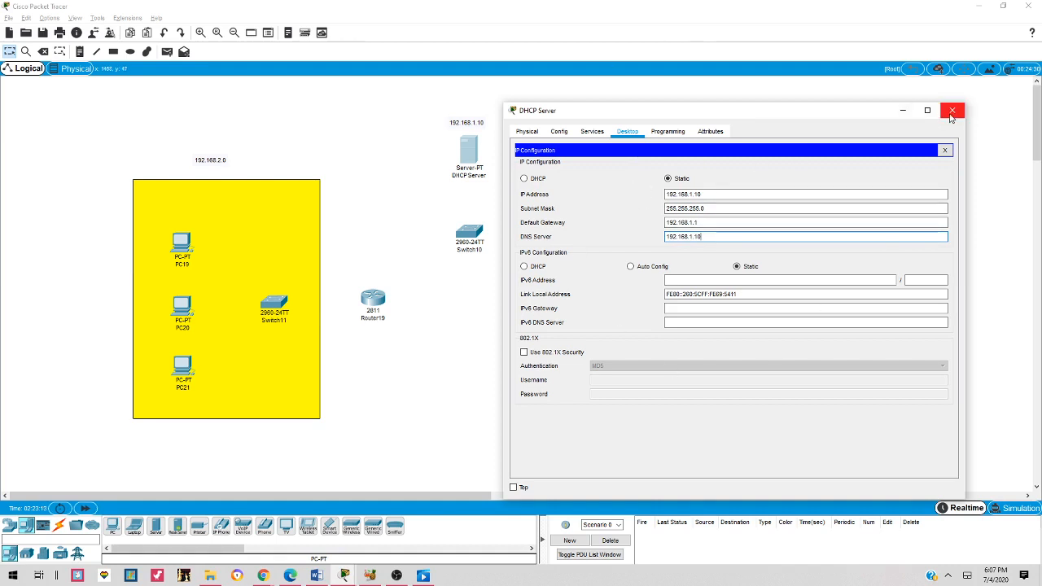
pyautogui.click(951, 116)
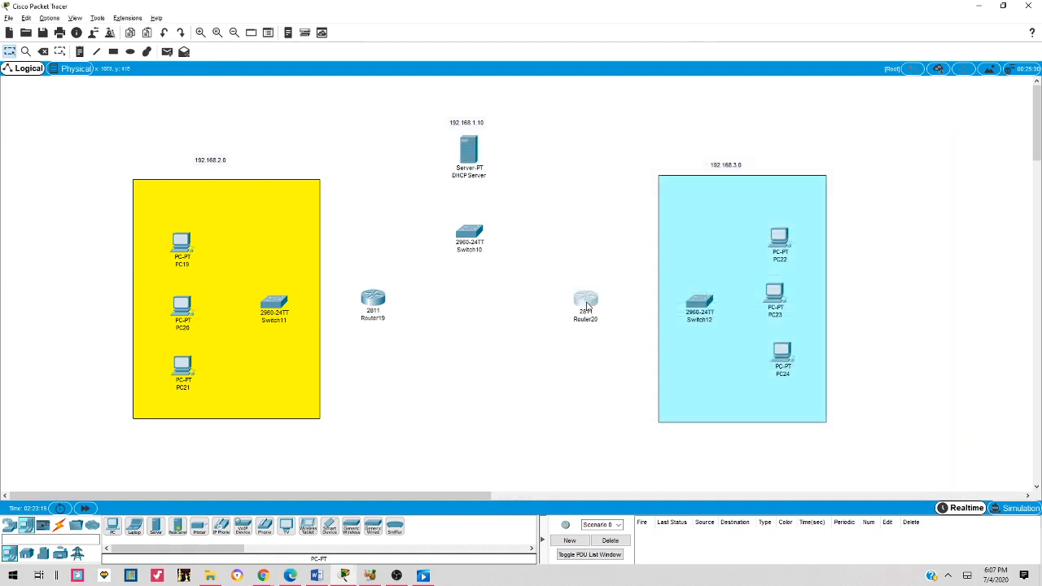
# Step: Nudge Router20 and the DHCP server slightly to the right and open the server's DHCP service settings
pyautogui.moveTo(587, 303); pyautogui.dragTo(587, 303)
pyautogui.moveTo(472, 156); pyautogui.dragTo(475, 155)
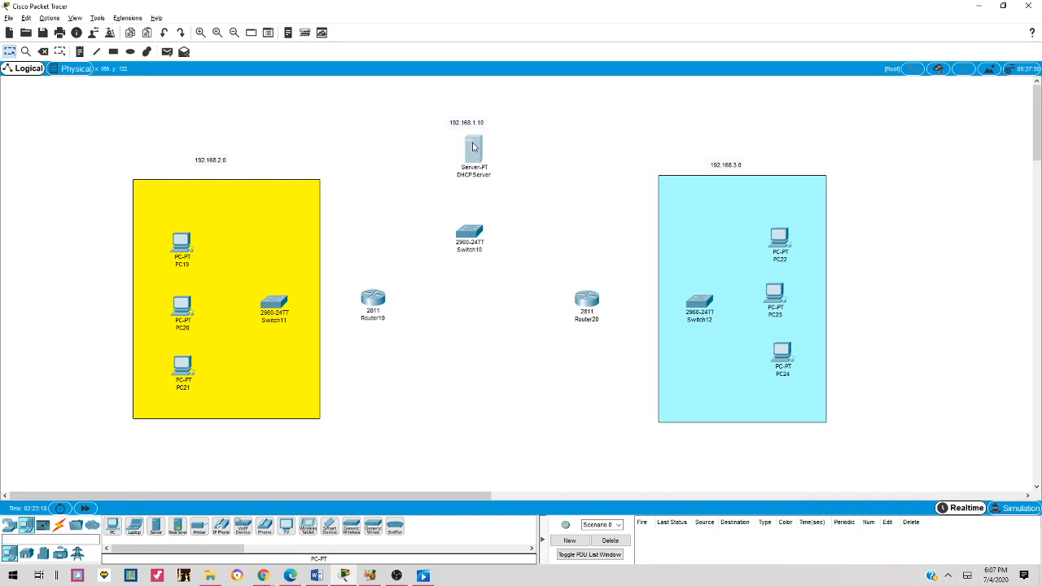
pyautogui.click(473, 147)
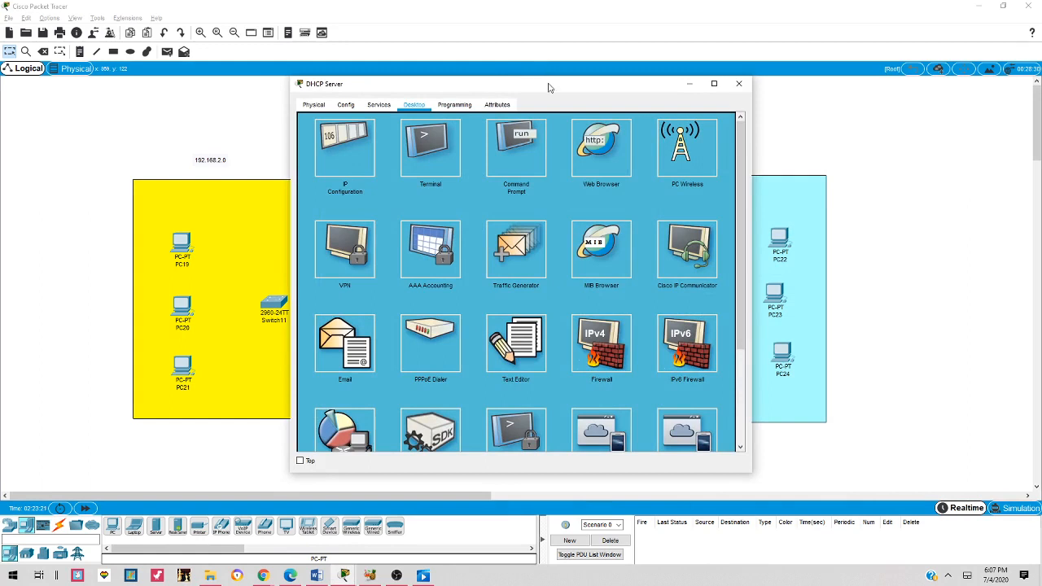
pyautogui.moveTo(549, 87); pyautogui.dragTo(682, 92)
pyautogui.click(519, 114)
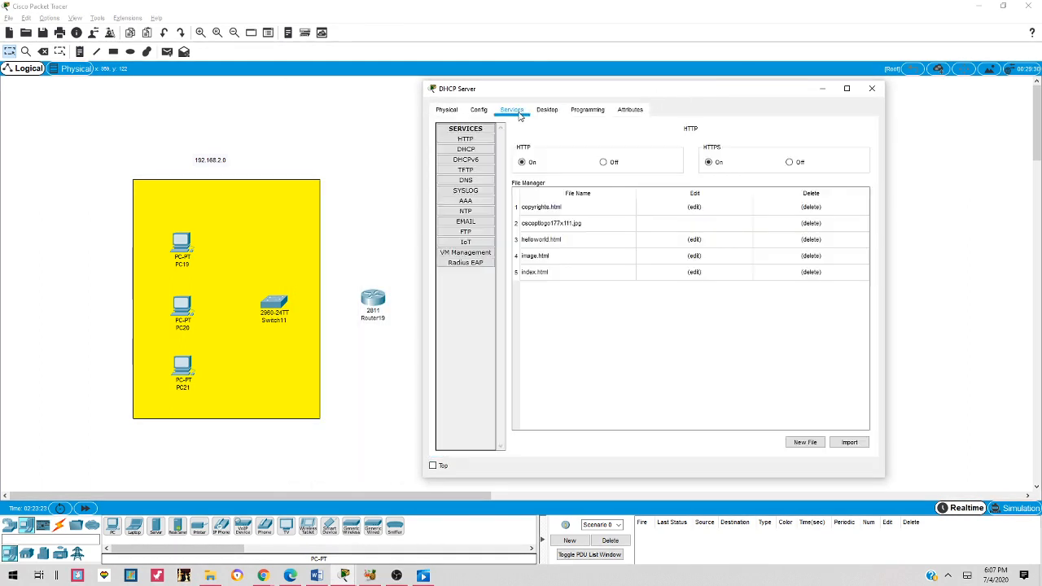
pyautogui.click(480, 152)
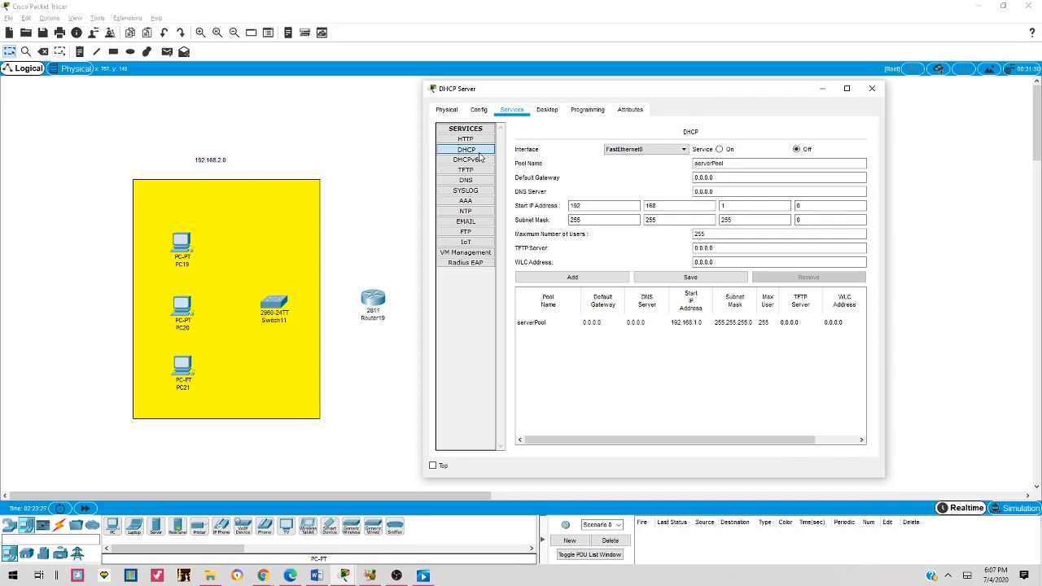
# Step: Name the DHCP pool serverPool2 and enter default gateway 192.168.2.1 and DNS server 192.168.2.10
pyautogui.click(737, 162)
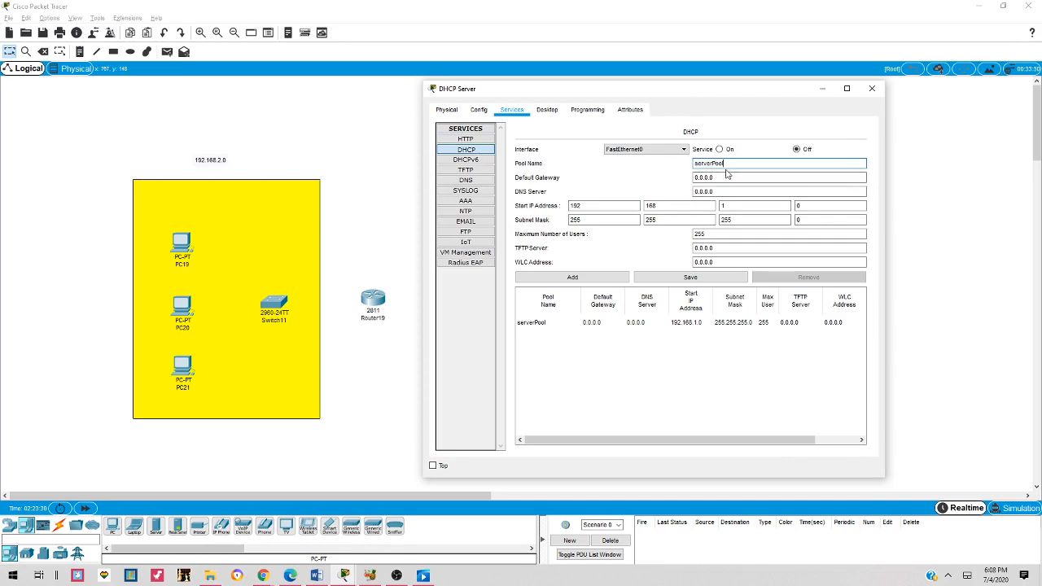
pyautogui.click(741, 165)
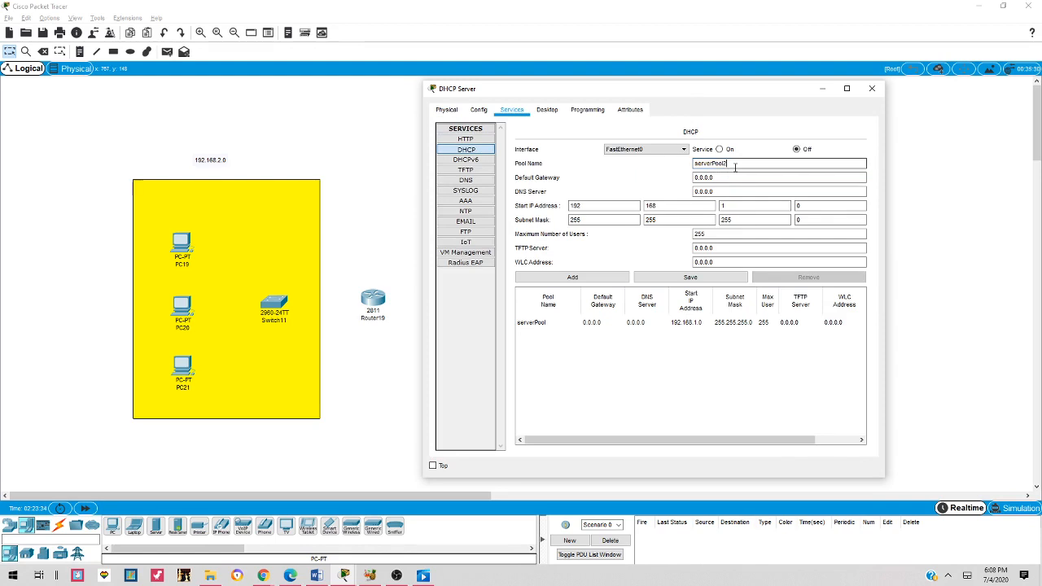
pyautogui.moveTo(724, 179); pyautogui.dragTo(689, 179)
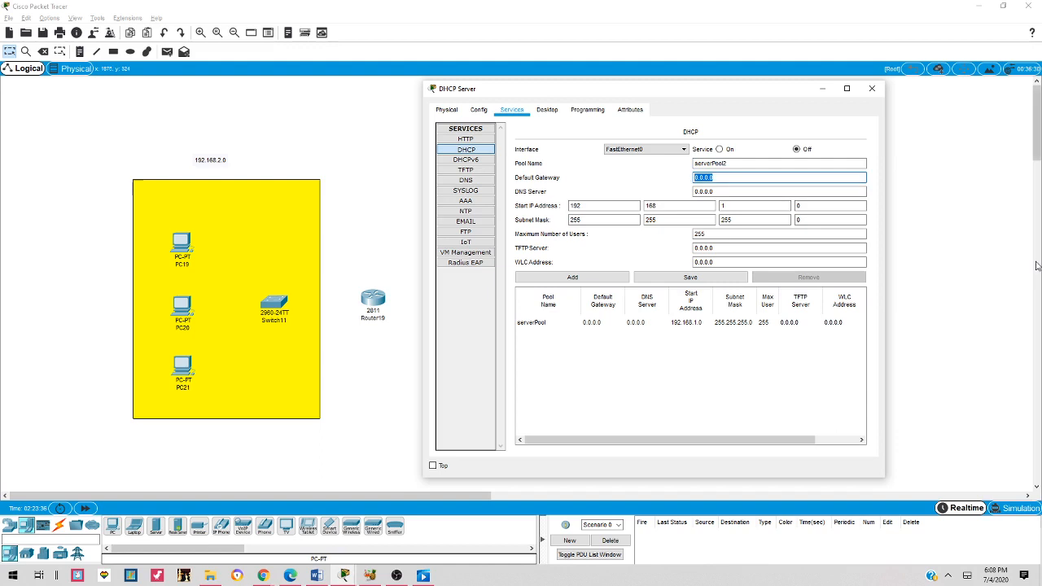
pyautogui.write('192.168.2.1')
pyautogui.press('Tab')
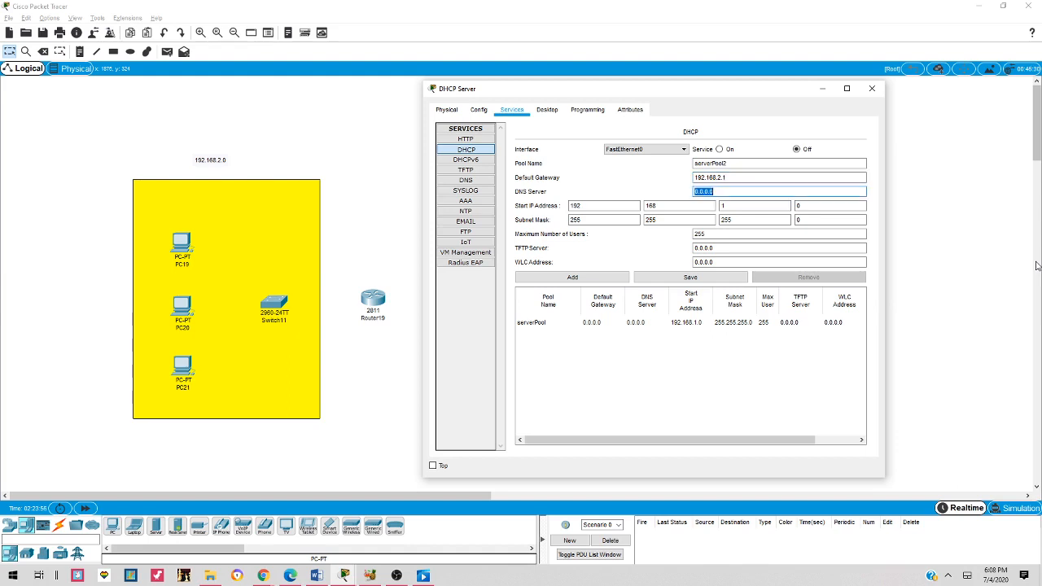
pyautogui.write('192.168.2.10')
pyautogui.press('Tab')
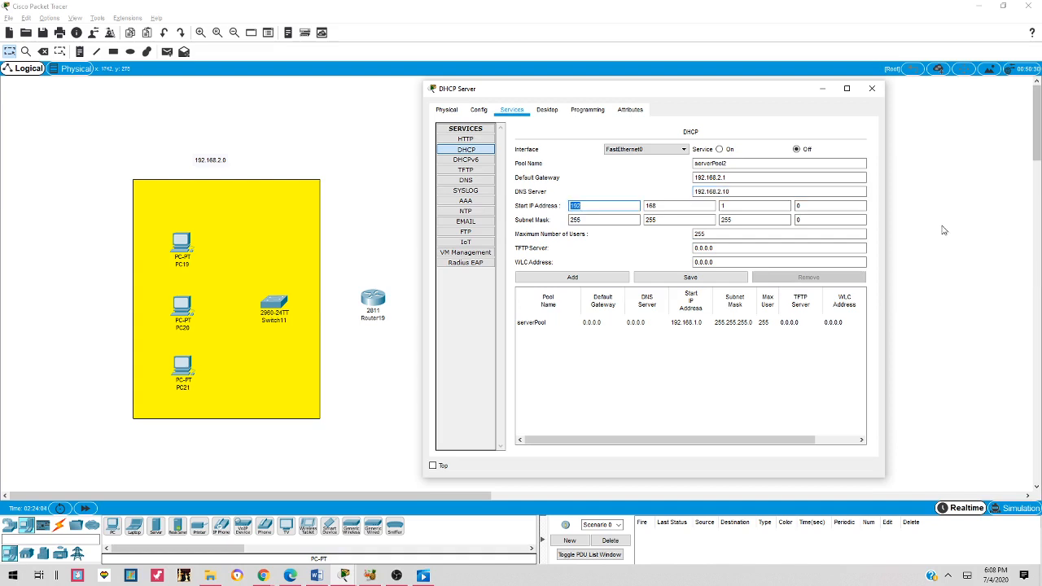
# Step: Set the pool's start IP address to 192.168.2.11 and add it to the pool list
pyautogui.click(749, 206)
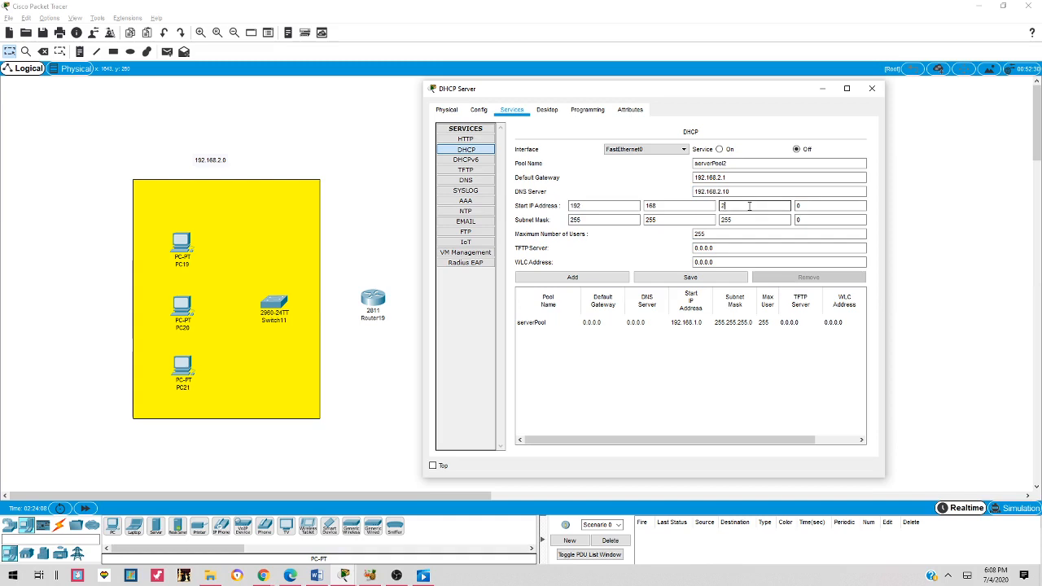
pyautogui.write('2')
pyautogui.press('Tab')
pyautogui.press('BackSpace')
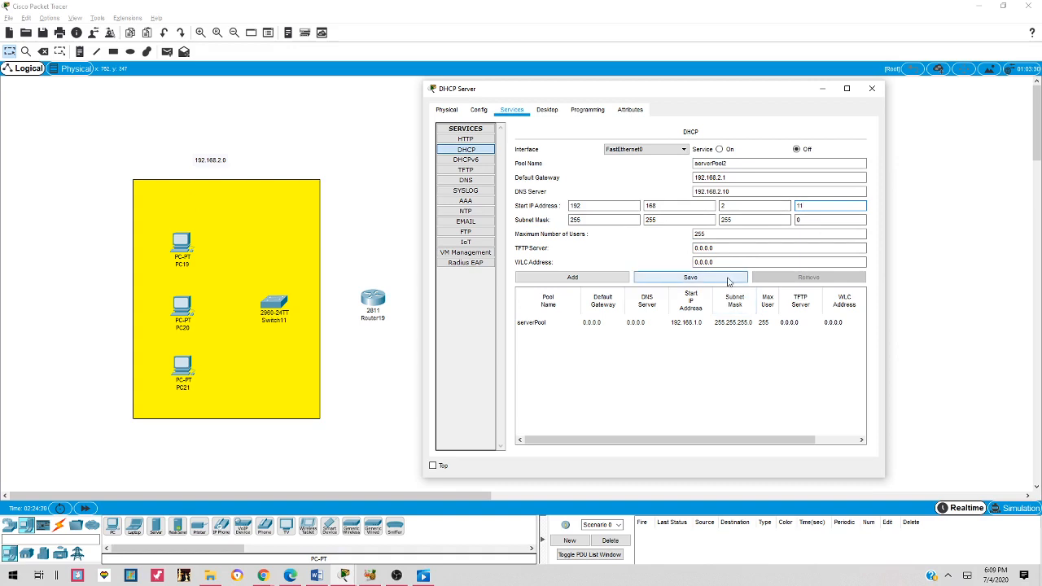
pyautogui.click(570, 278)
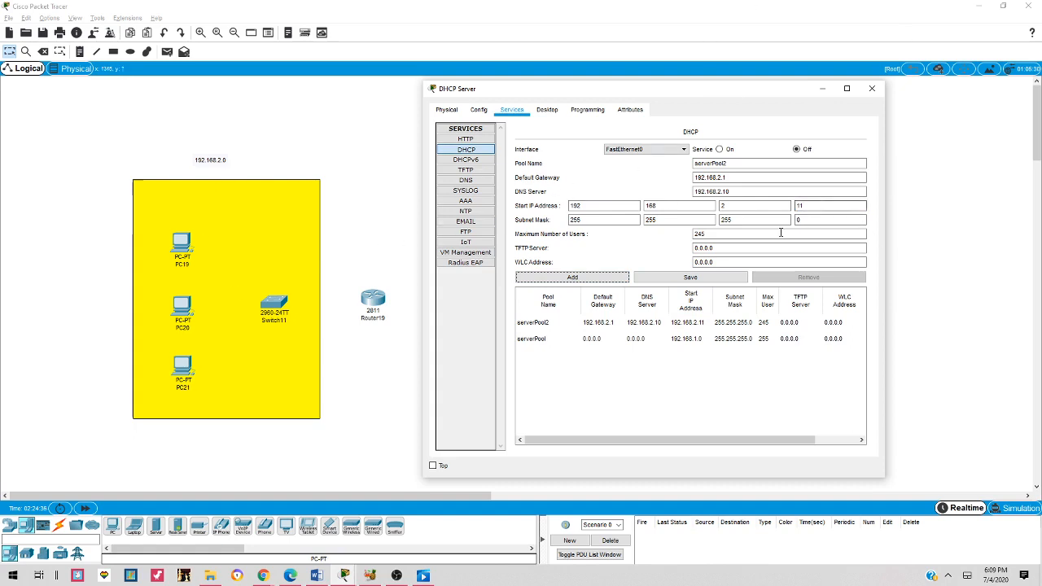
# Step: Add a pool named serverPool3 with default gateway 192.168.3.1, DNS server 192.168.3.10 and start IP address 192.168.3.11
pyautogui.click(752, 164)
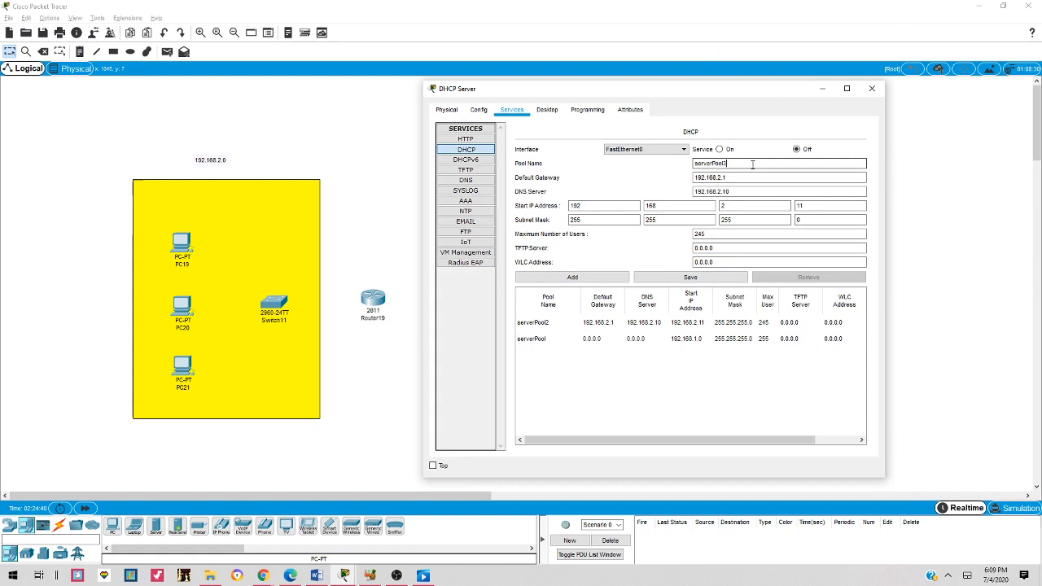
pyautogui.write('3')
pyautogui.click(720, 178)
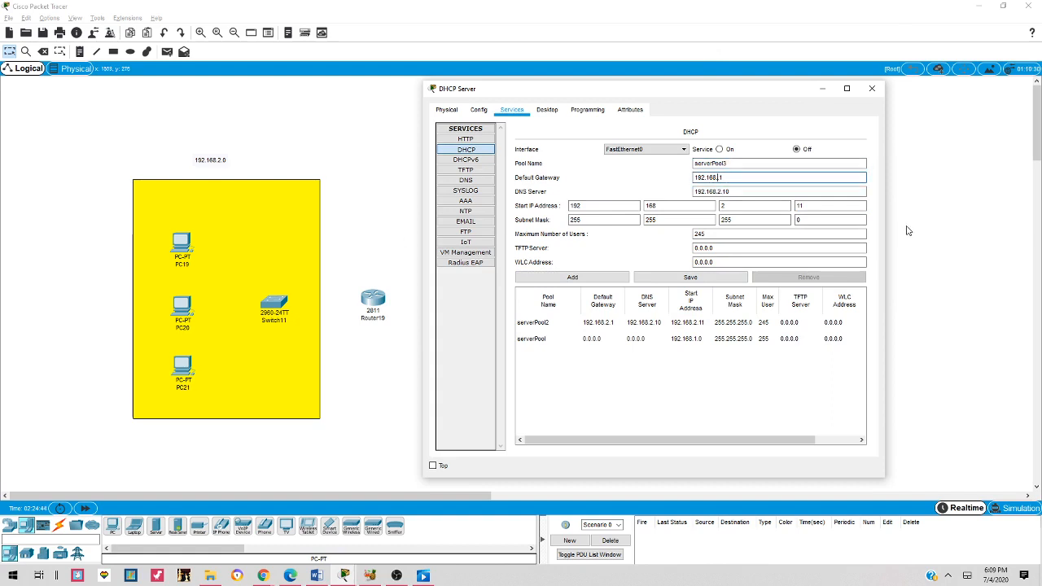
pyautogui.click(754, 194)
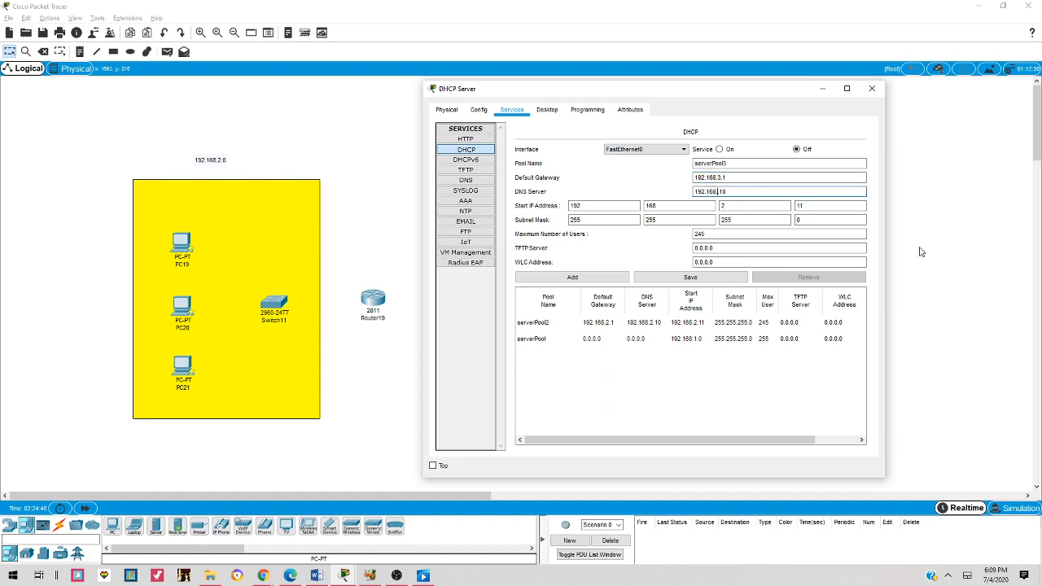
pyautogui.doubleClick(723, 206)
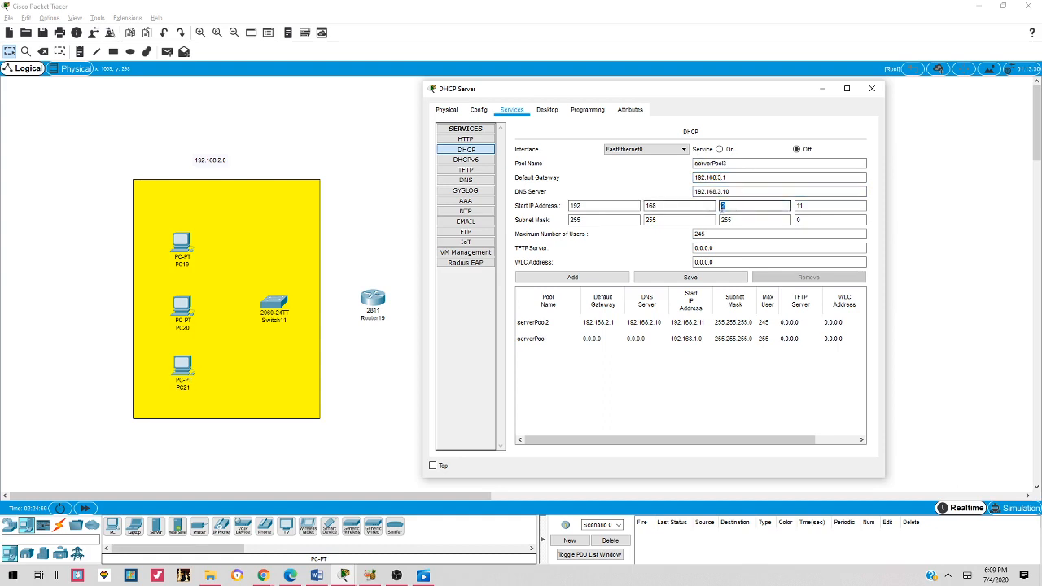
pyautogui.write('3')
pyautogui.click(611, 276)
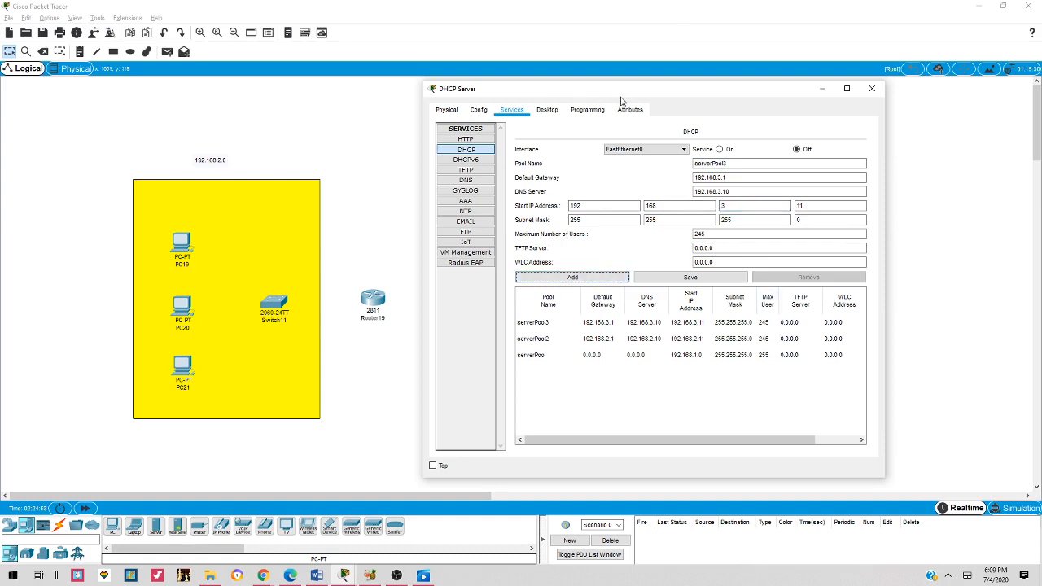
# Step: Turn on the DHCP service on the server and close its configuration window
pyautogui.moveTo(674, 91); pyautogui.dragTo(469, 259)
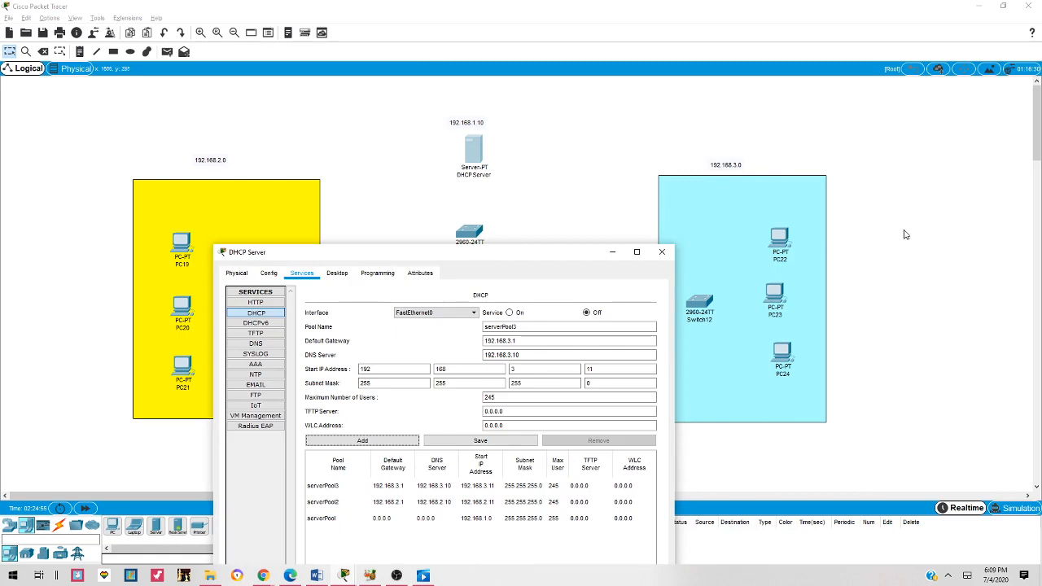
pyautogui.moveTo(561, 261); pyautogui.dragTo(571, 112)
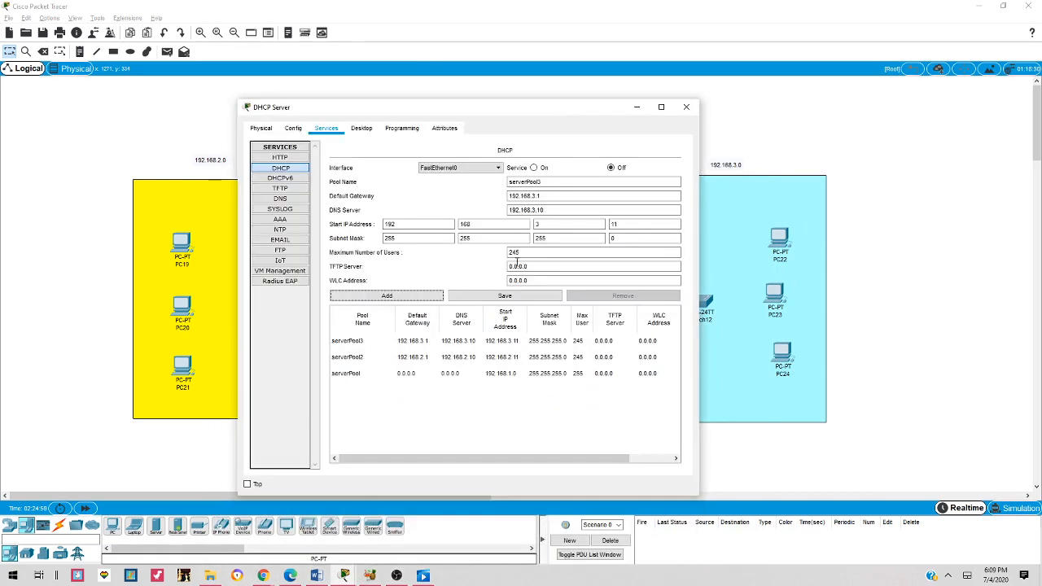
pyautogui.click(537, 169)
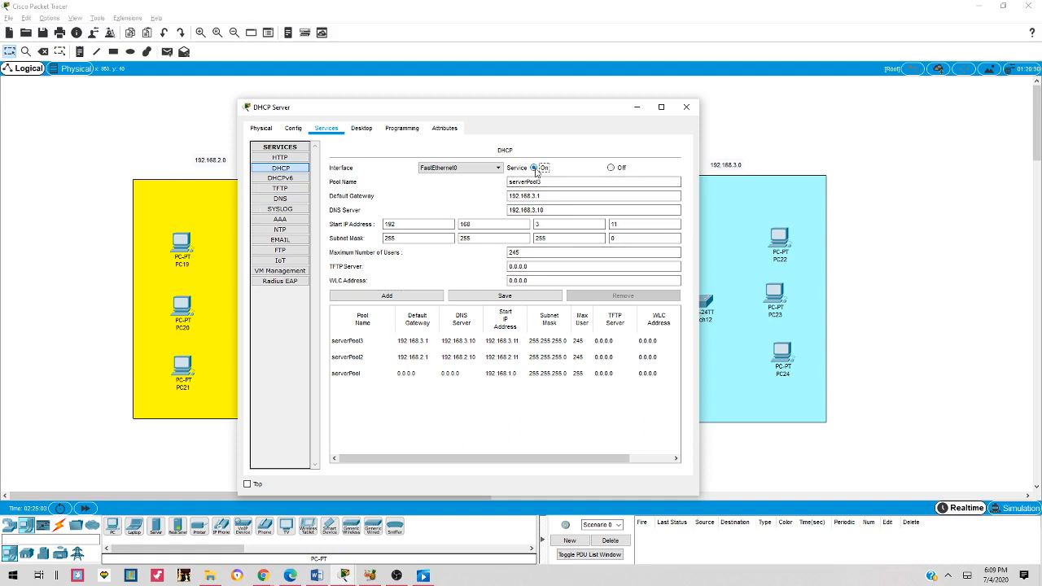
pyautogui.click(690, 108)
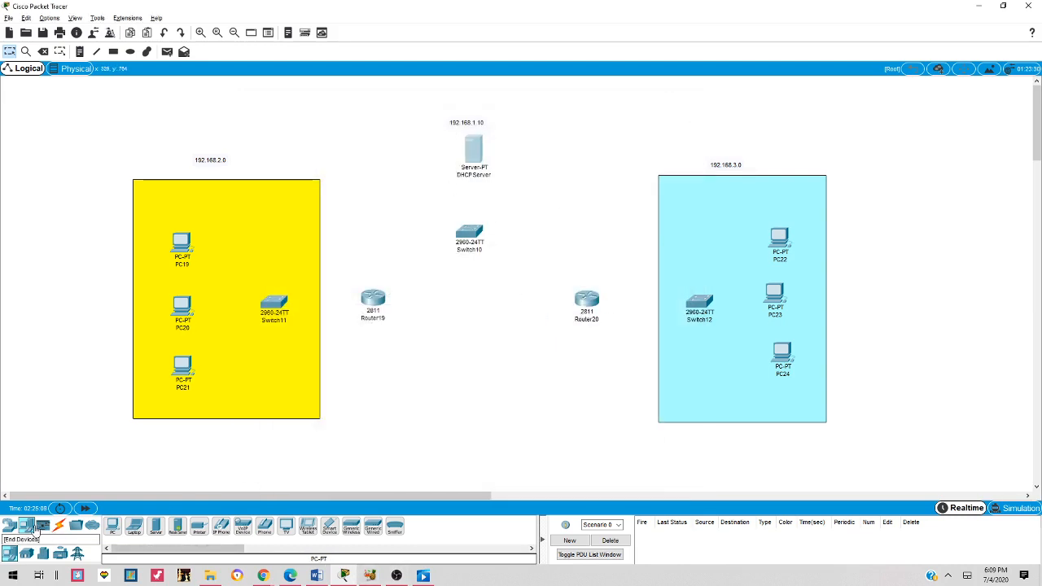
# Step: Connect the DHCP server to Switch10's FastEthernet0/1 with a copper straight-through cable
pyautogui.click(58, 526)
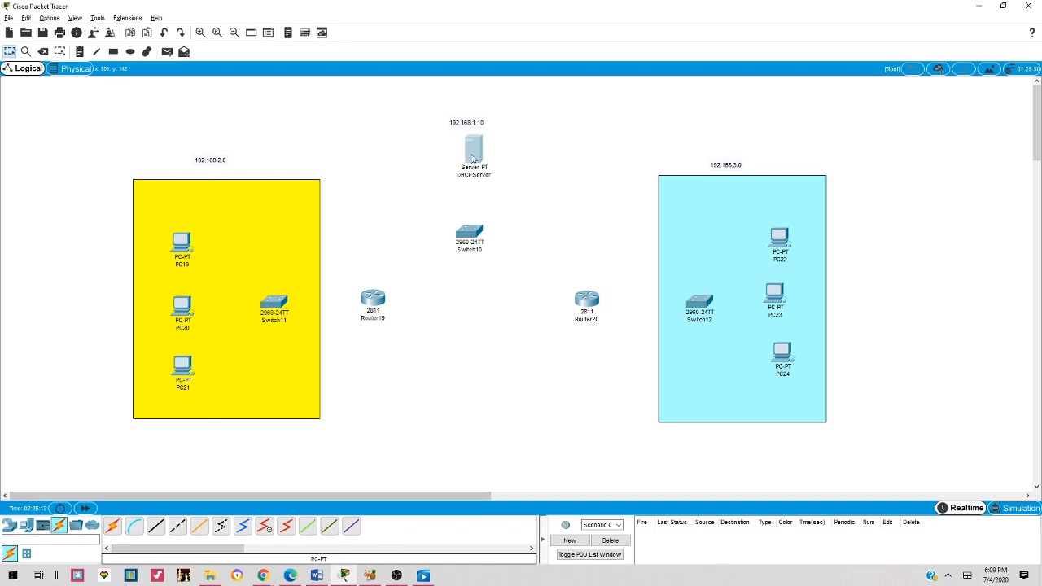
pyautogui.click(156, 526)
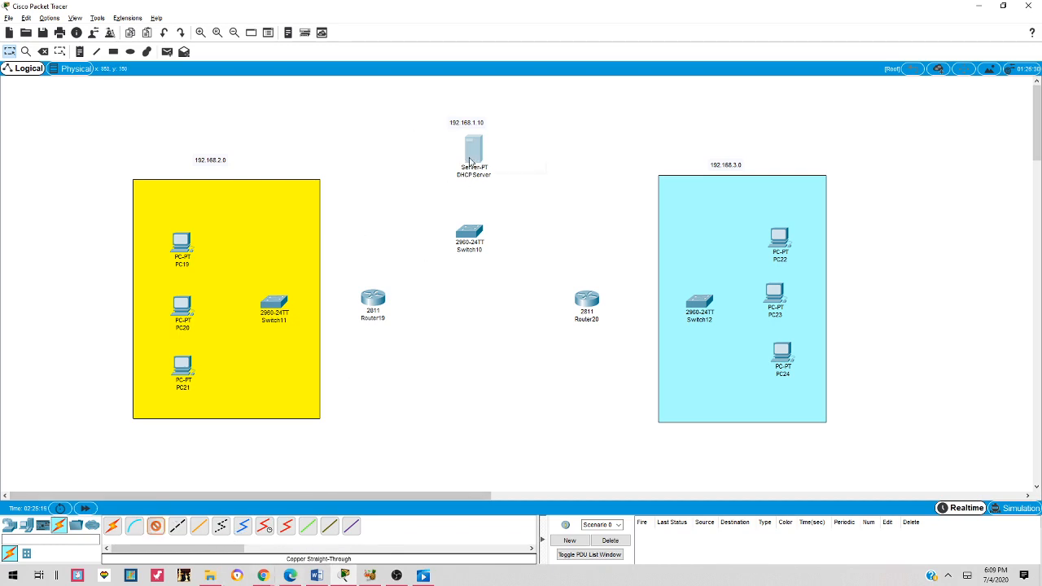
pyautogui.click(470, 159)
pyautogui.click(490, 171)
pyautogui.click(476, 232)
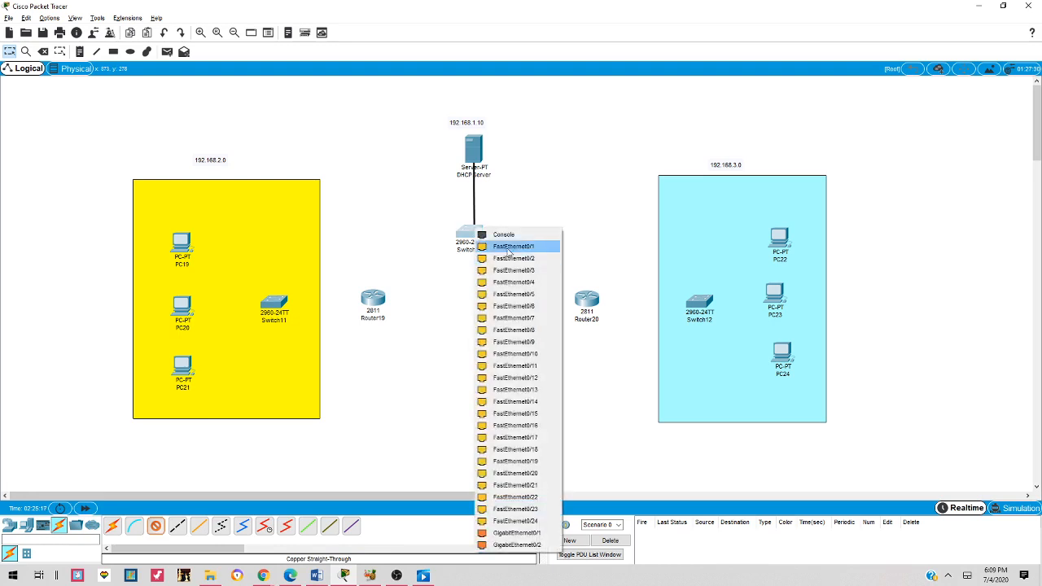
pyautogui.click(498, 249)
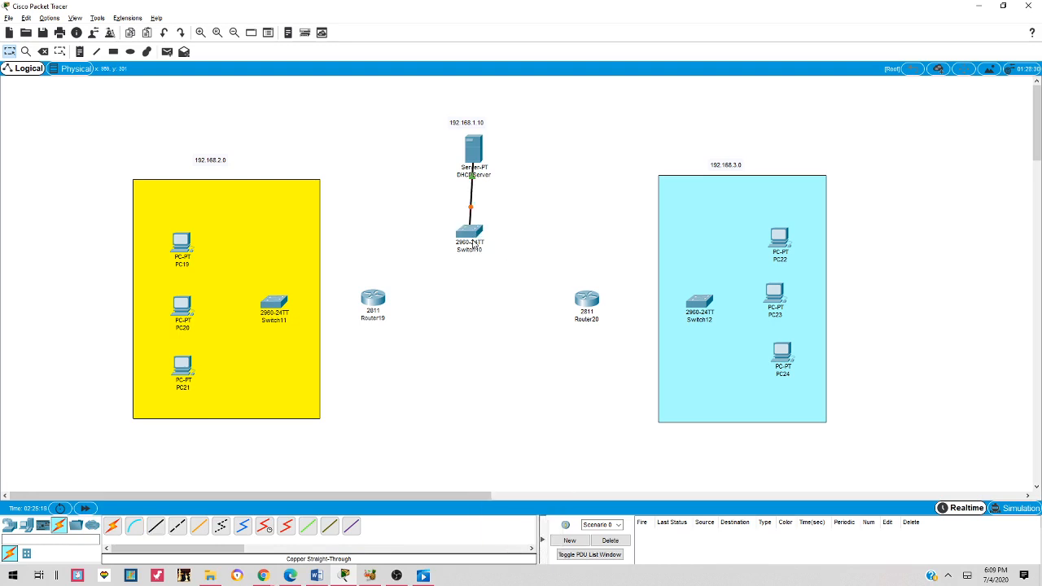
# Step: Run a copper straight-through cable from Switch10's FastEthernet0/2 to Router19's FastEthernet0/0
pyautogui.click(156, 528)
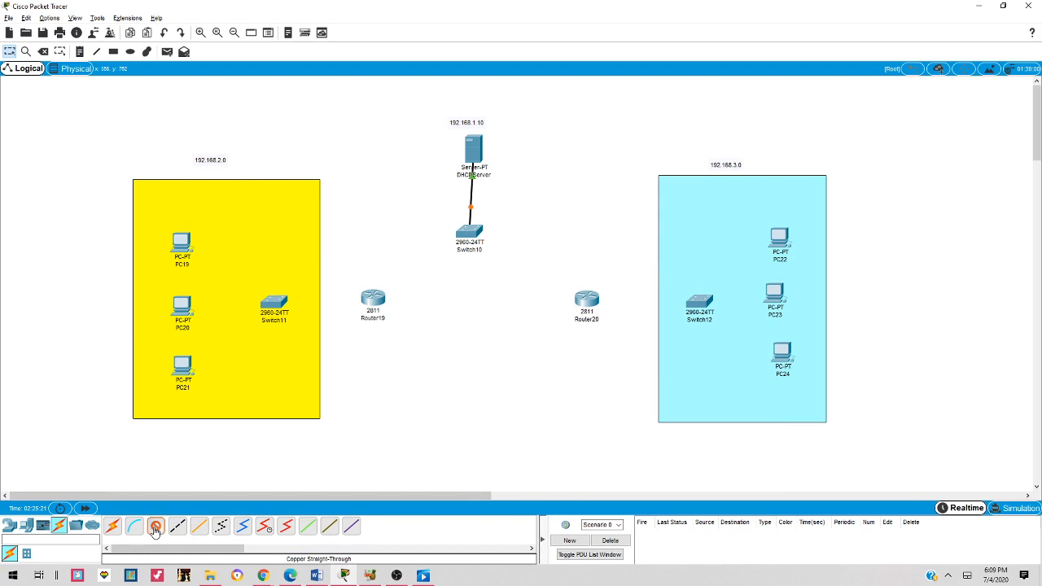
pyautogui.click(473, 233)
pyautogui.click(505, 252)
pyautogui.click(373, 300)
pyautogui.click(412, 331)
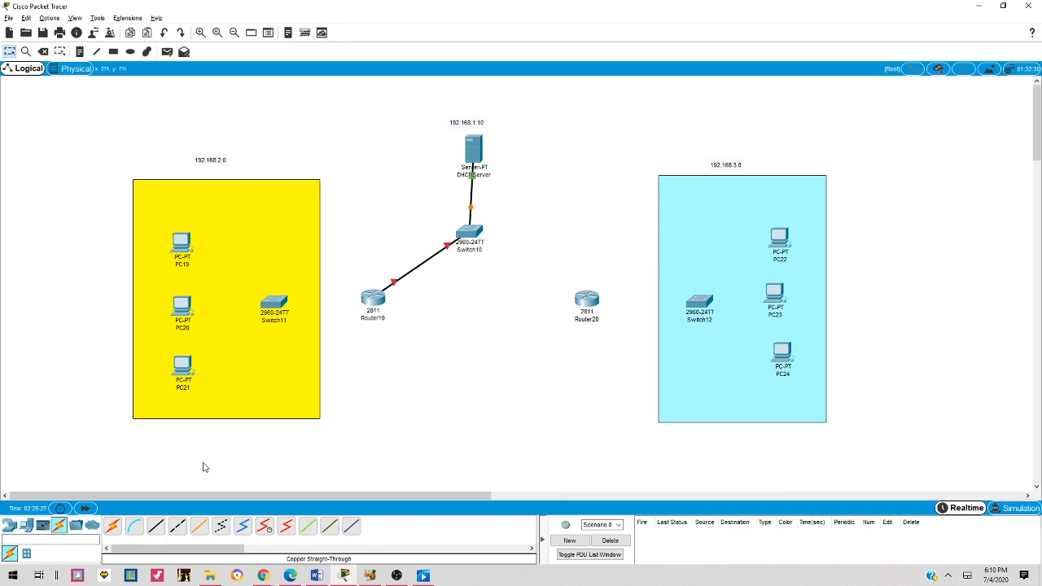
# Step: Run a copper straight-through cable from Switch10's FastEthernet0/3 to Router20's FastEthernet0/0
pyautogui.click(470, 234)
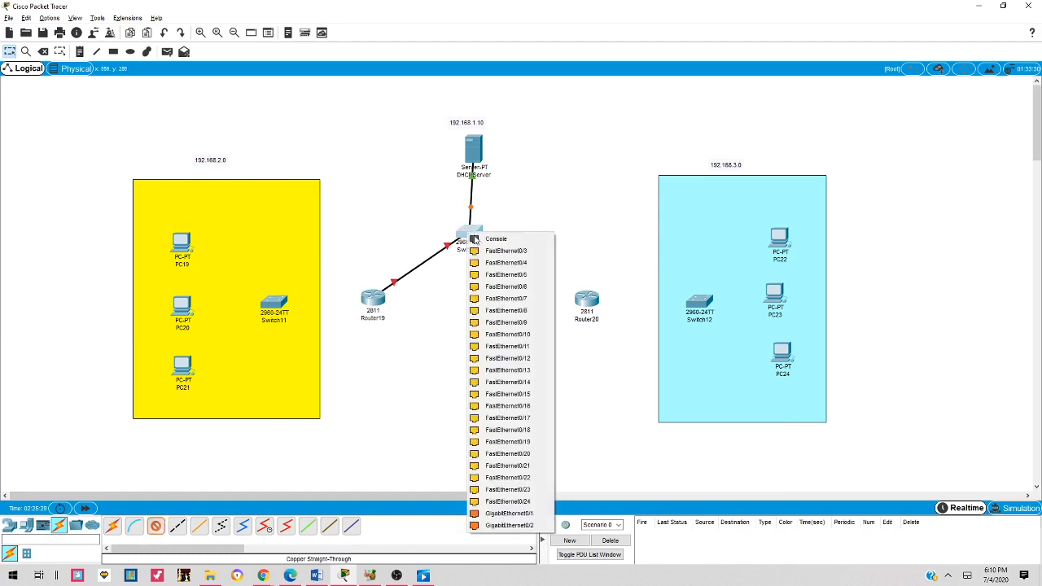
pyautogui.click(498, 245)
pyautogui.click(583, 299)
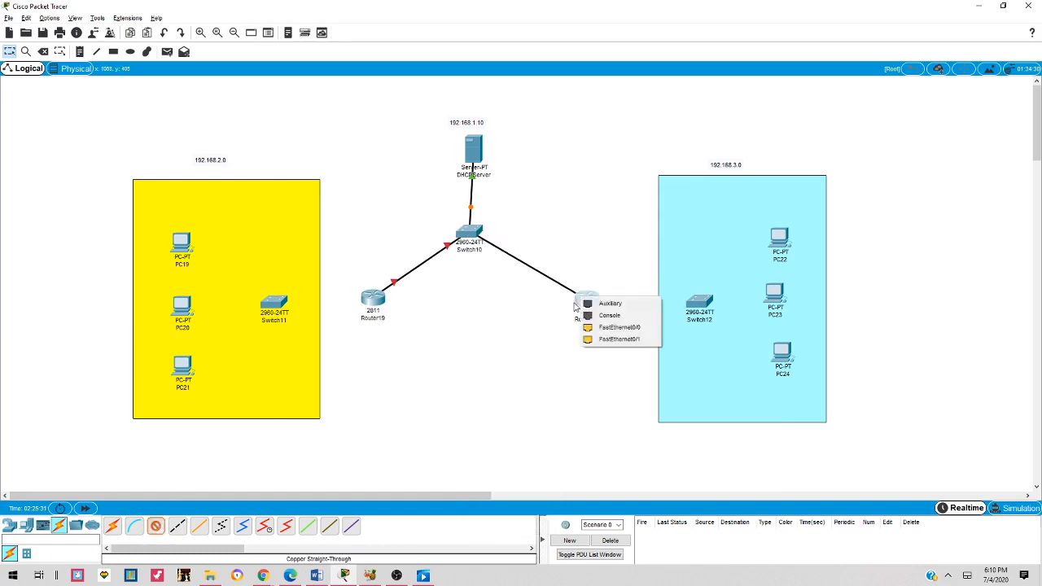
pyautogui.click(620, 327)
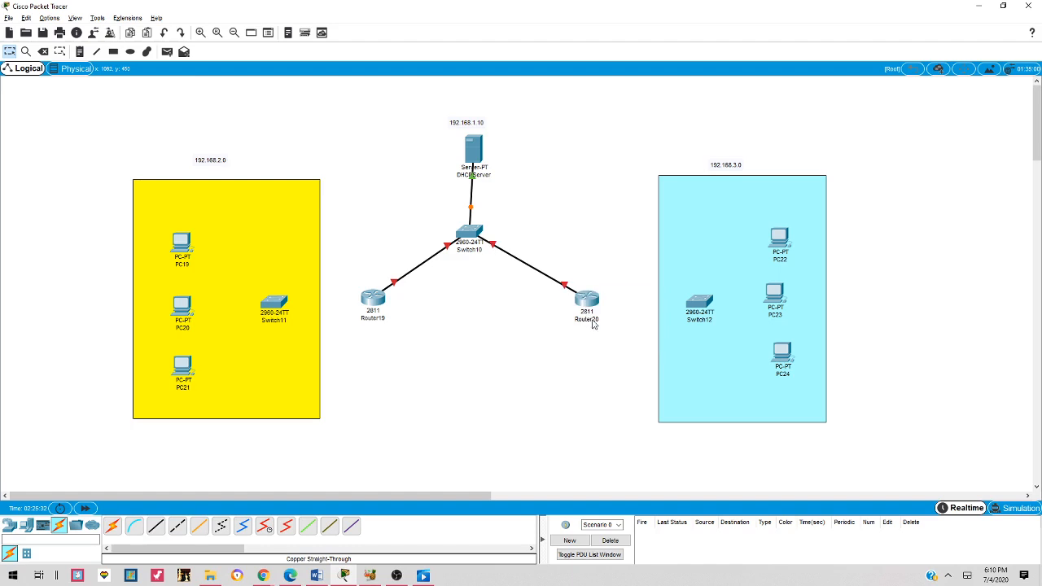
# Step: Link Router20's FastEthernet0/1 to Switch12's FastEthernet0/1 with a copper straight-through cable
pyautogui.click(157, 526)
pyautogui.click(591, 298)
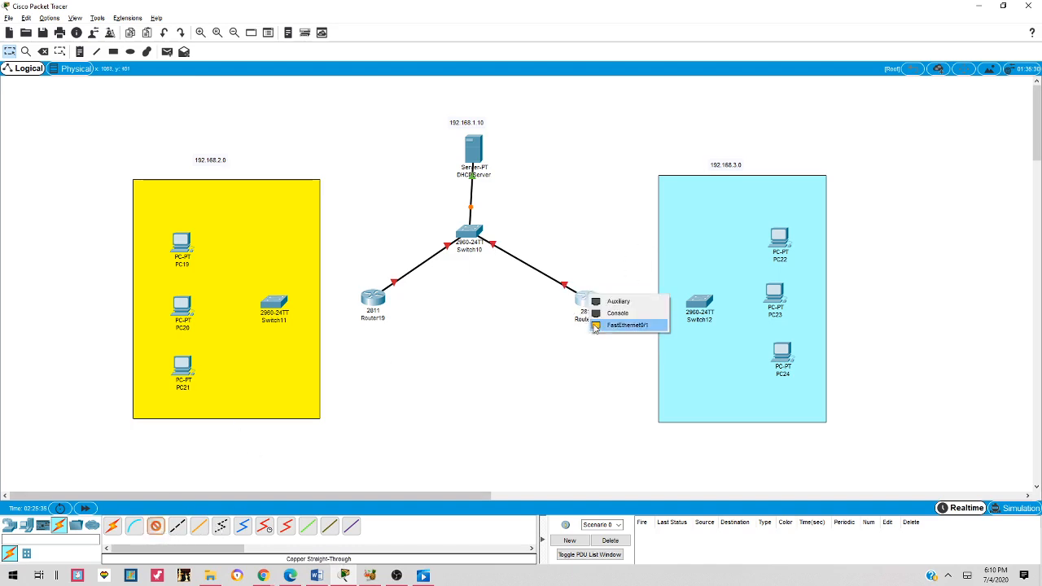
pyautogui.click(623, 326)
pyautogui.click(702, 304)
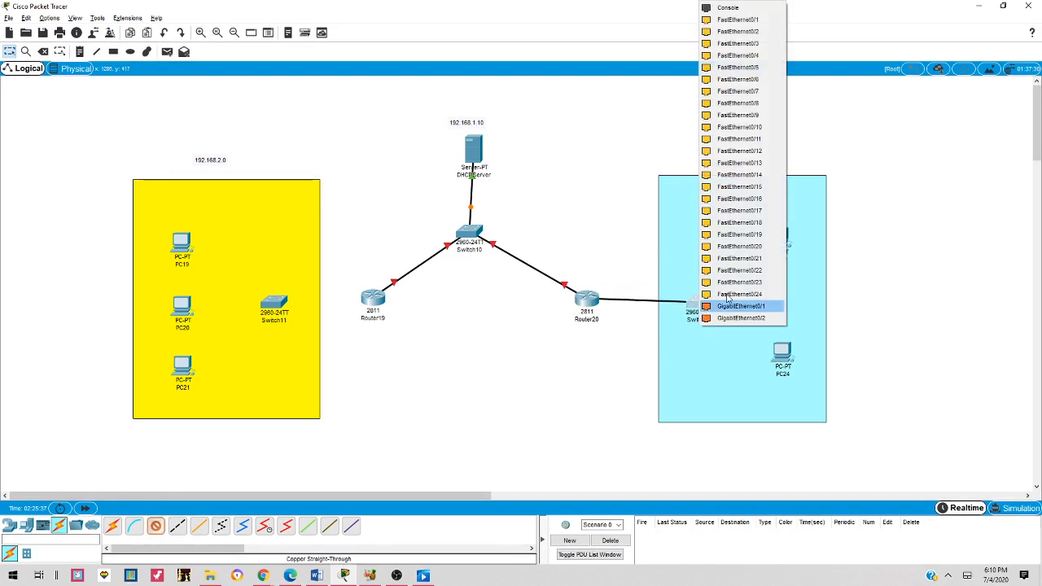
pyautogui.click(717, 18)
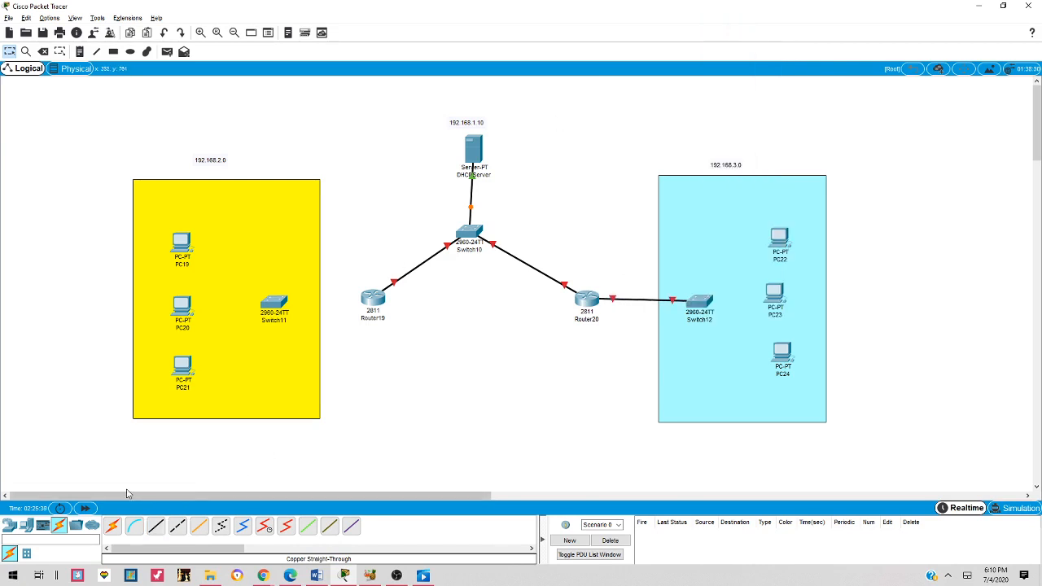
# Step: Link Router19's FastEthernet0/1 to Switch11's FastEthernet0/1 with a copper straight-through cable
pyautogui.click(160, 530)
pyautogui.click(373, 300)
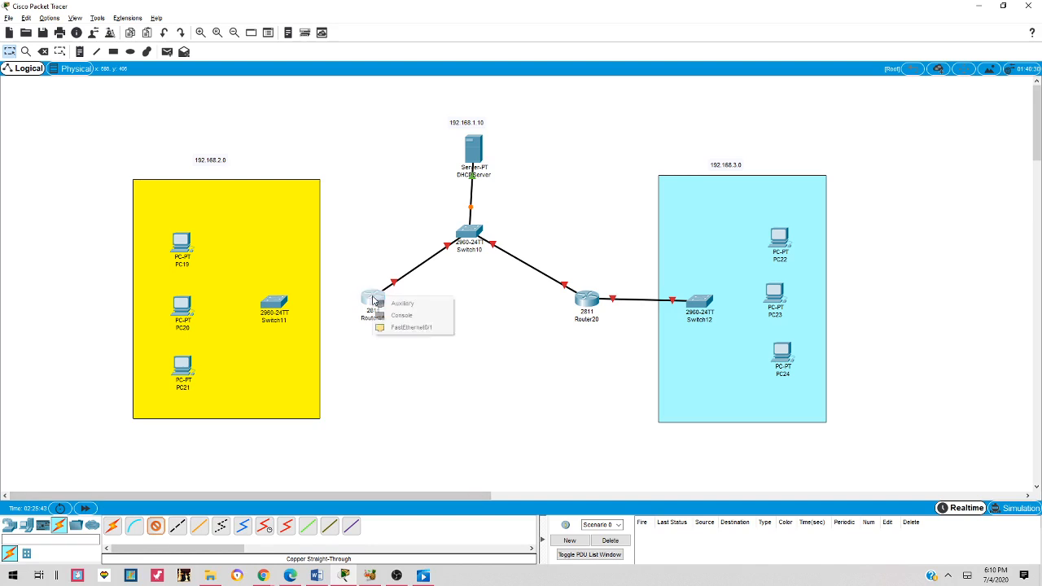
pyautogui.click(409, 327)
pyautogui.click(280, 304)
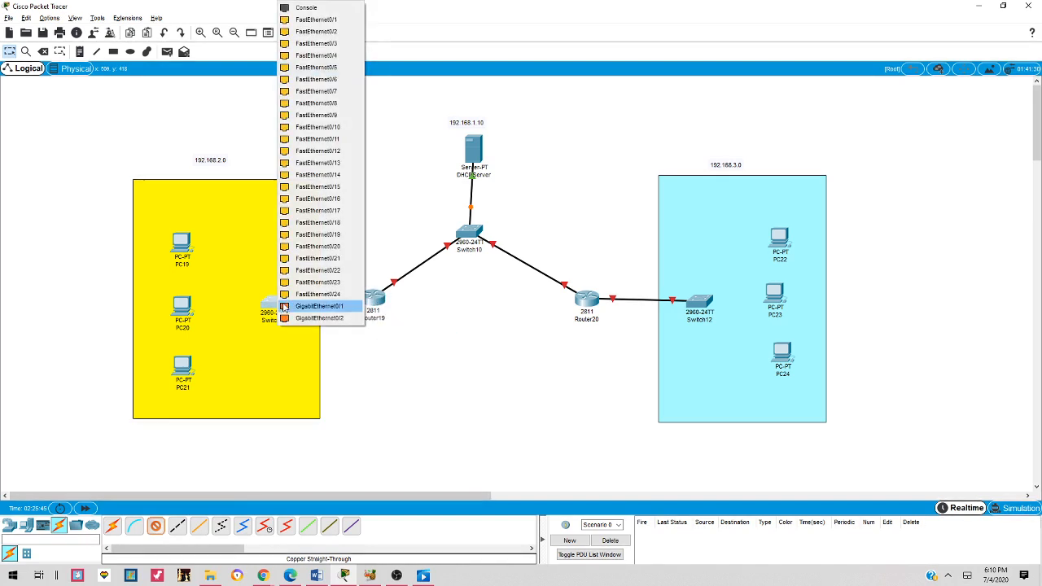
pyautogui.click(313, 19)
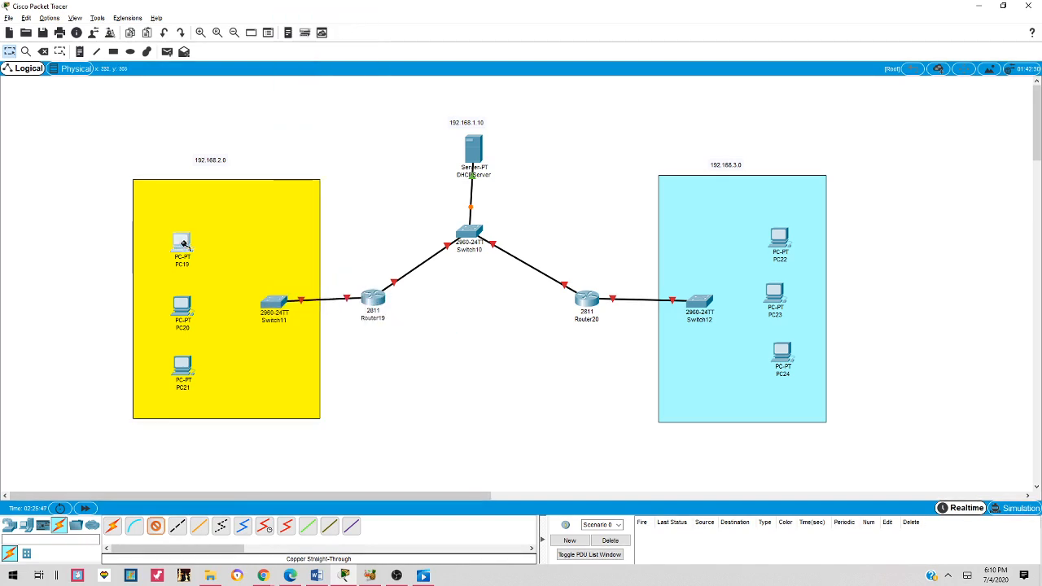
# Step: Cable the FastEthernet0 ports of PC19, PC20 and PC21 to Switch11's FastEthernet0/2, 0/3 and 0/4 with copper straight-through
pyautogui.click(184, 244)
pyautogui.click(216, 272)
pyautogui.click(274, 302)
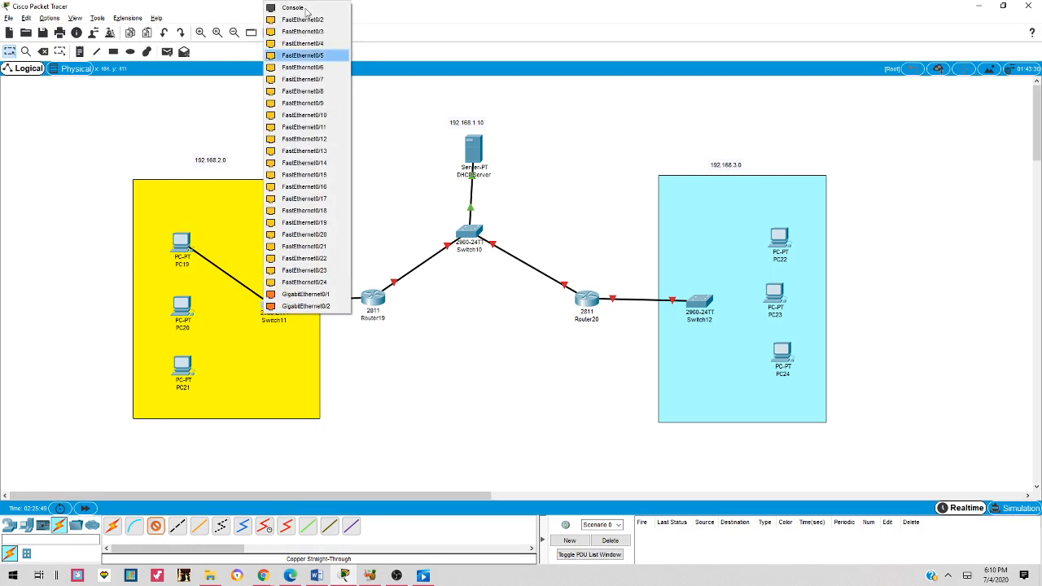
pyautogui.click(310, 19)
pyautogui.click(182, 306)
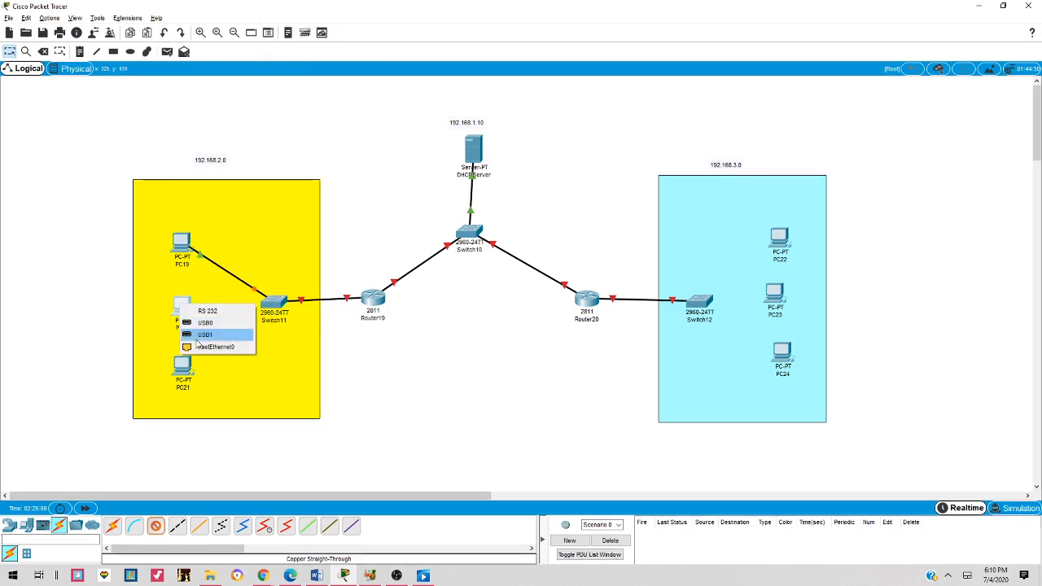
pyautogui.click(208, 346)
pyautogui.click(274, 302)
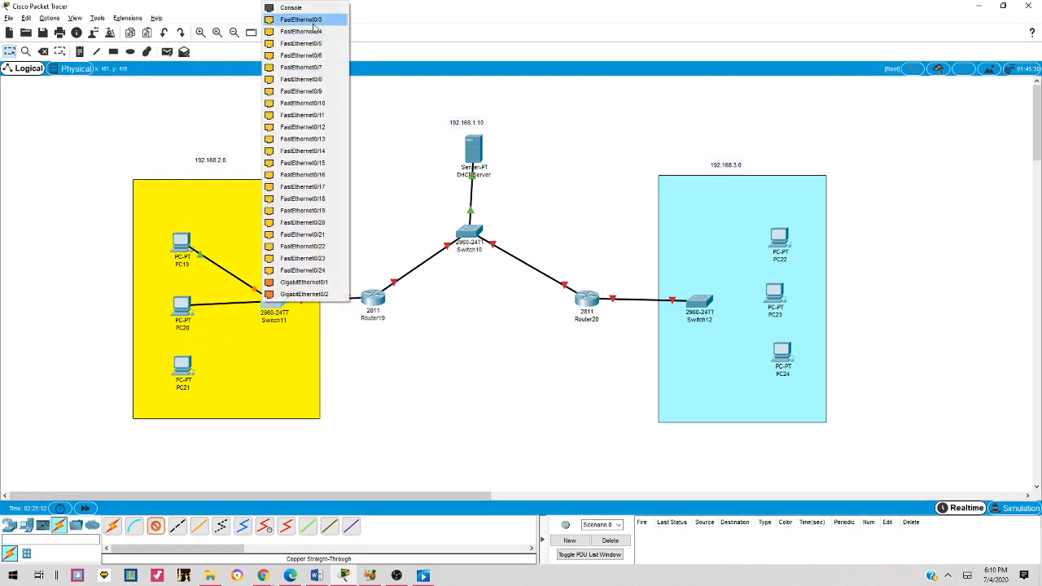
pyautogui.click(313, 25)
pyautogui.click(183, 365)
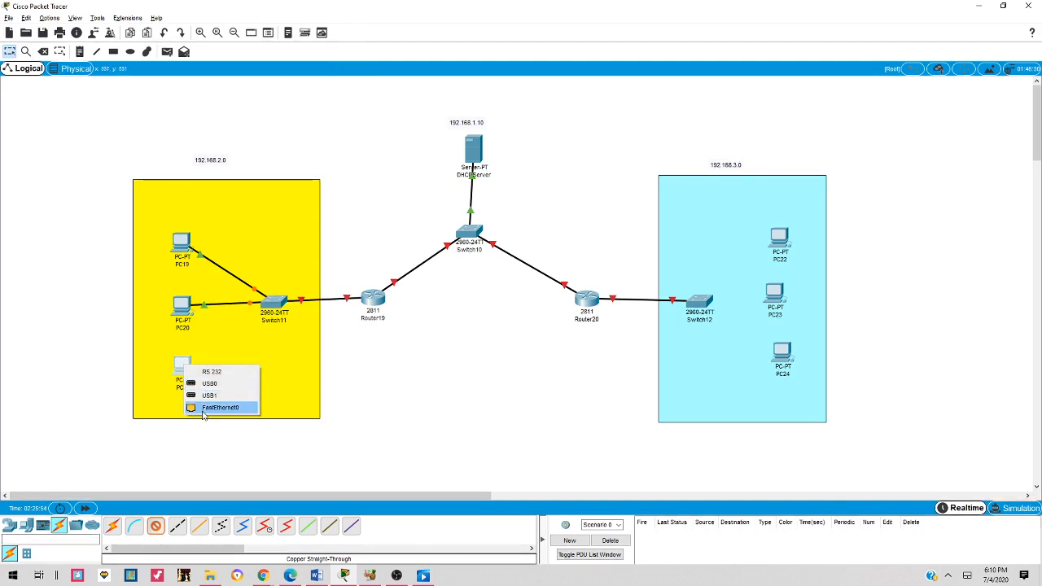
pyautogui.click(208, 407)
pyautogui.click(274, 302)
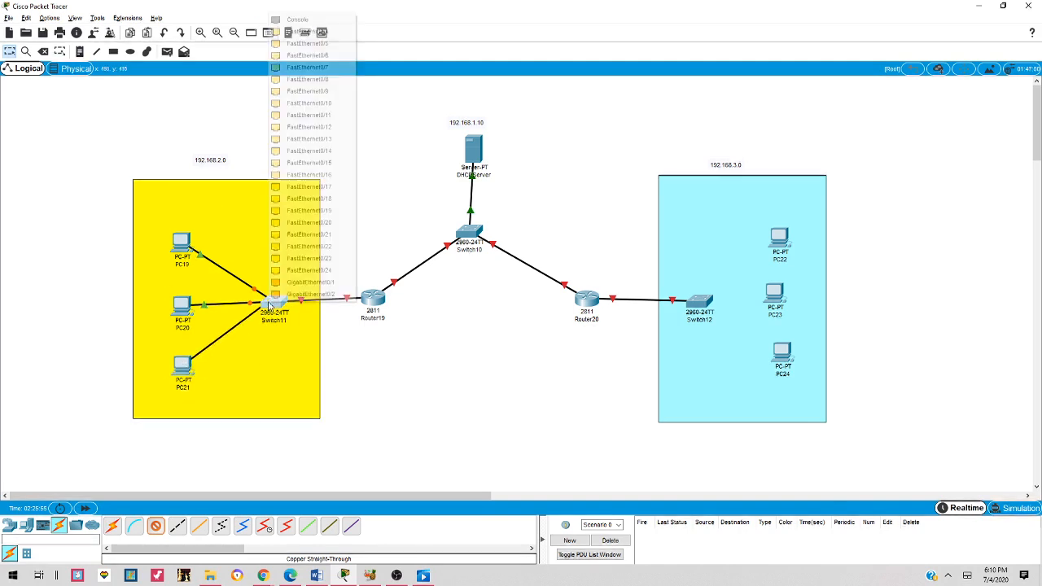
pyautogui.click(303, 34)
# Step: Cable the FastEthernet0 ports of PC22, PC23 and PC24 to Switch12's next free ports, starting at FastEthernet0/2, with copper straight-through
pyautogui.click(779, 241)
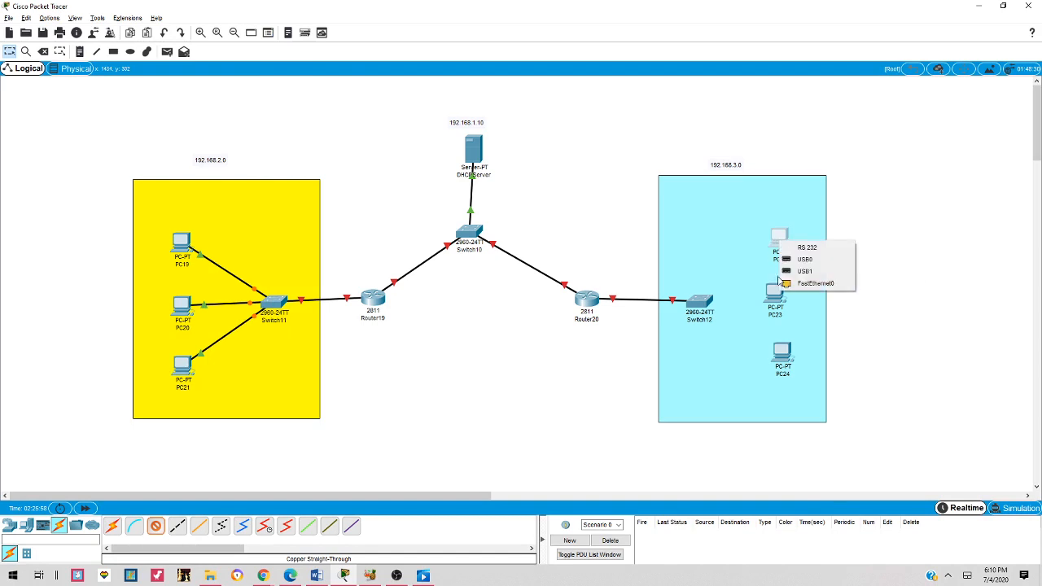
pyautogui.click(814, 283)
pyautogui.click(698, 303)
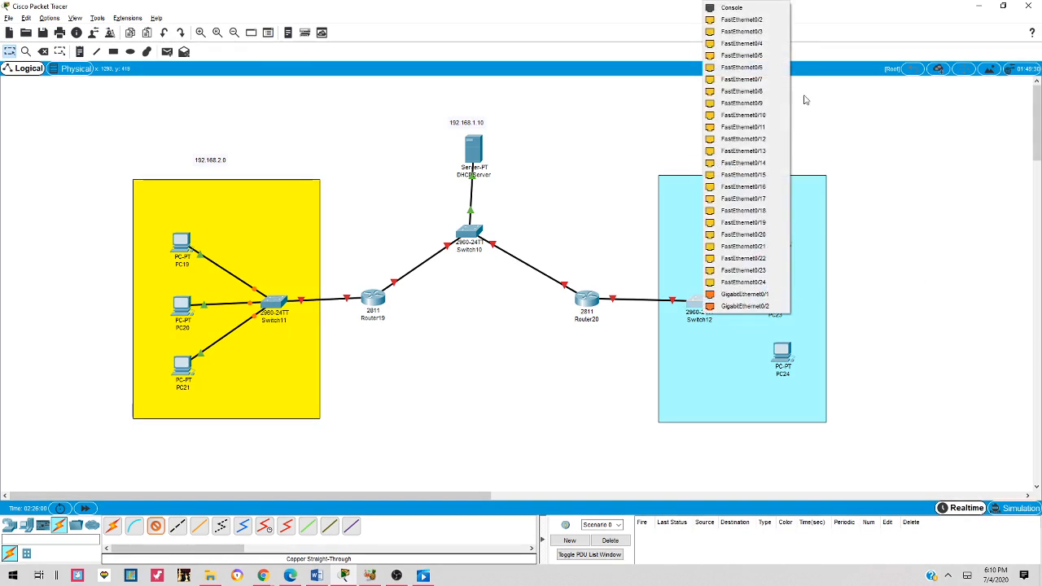
pyautogui.click(742, 19)
pyautogui.click(773, 294)
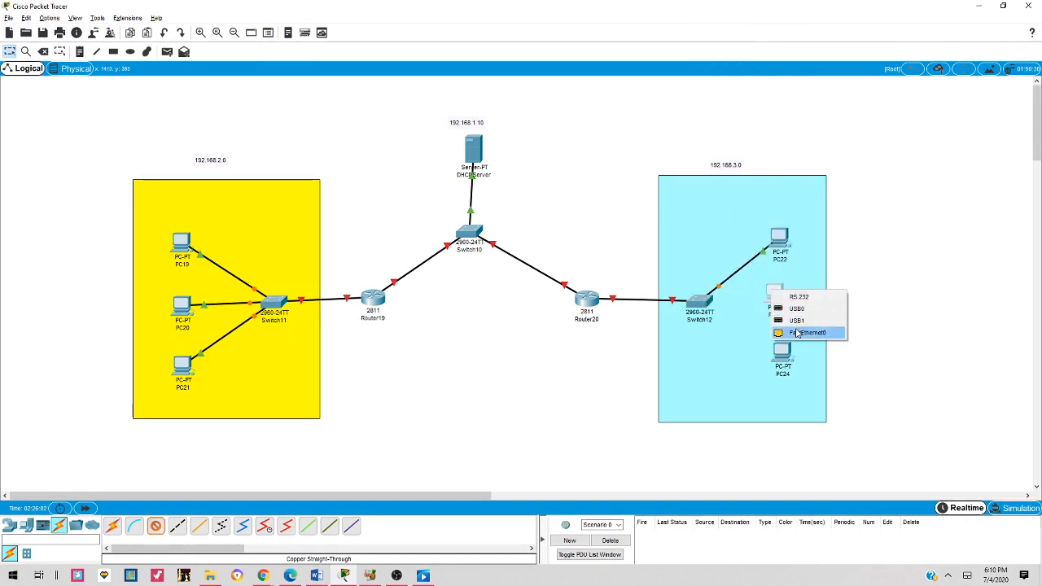
pyautogui.click(796, 333)
pyautogui.click(698, 301)
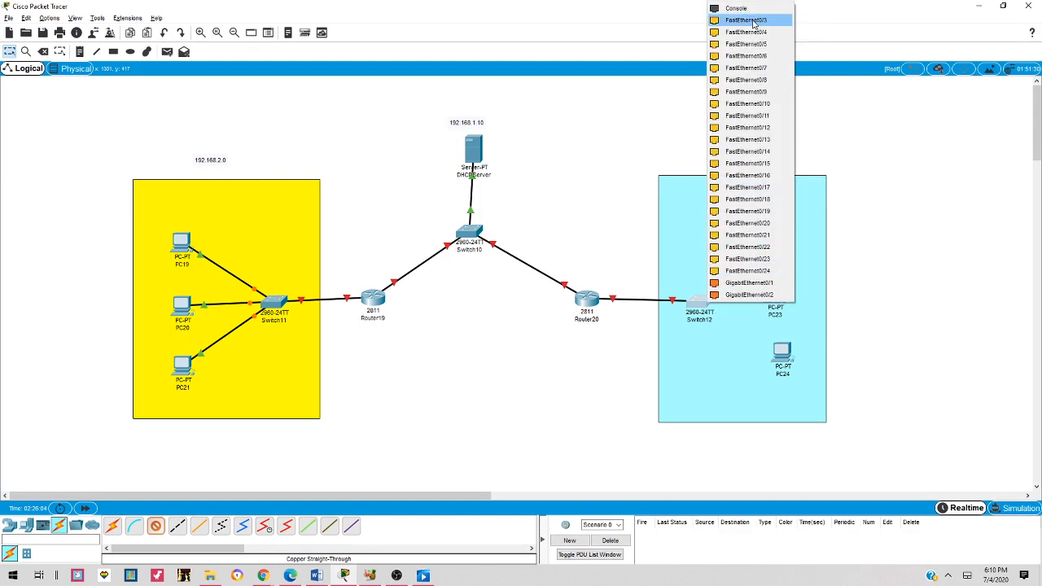
pyautogui.click(753, 21)
pyautogui.click(784, 352)
pyautogui.click(822, 397)
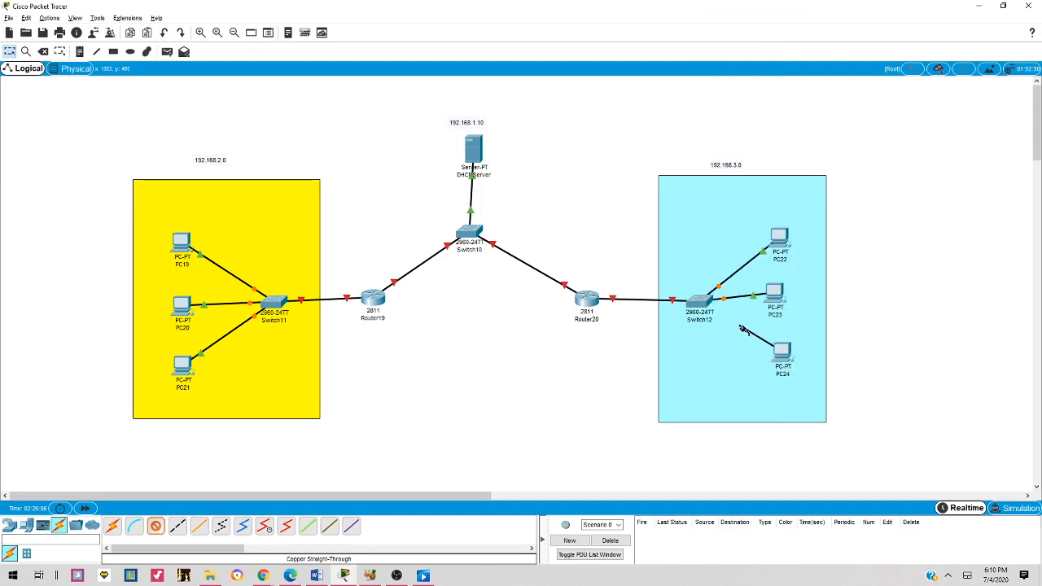
pyautogui.click(698, 302)
pyautogui.click(737, 29)
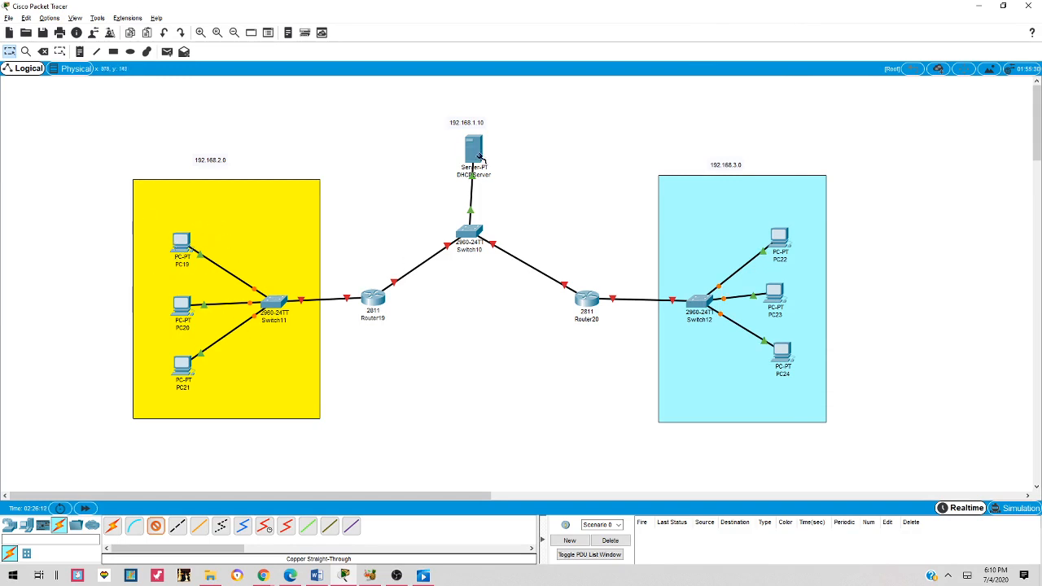
pyautogui.moveTo(477, 154)
pyautogui.moveTo(478, 142); pyautogui.dragTo(477, 140)
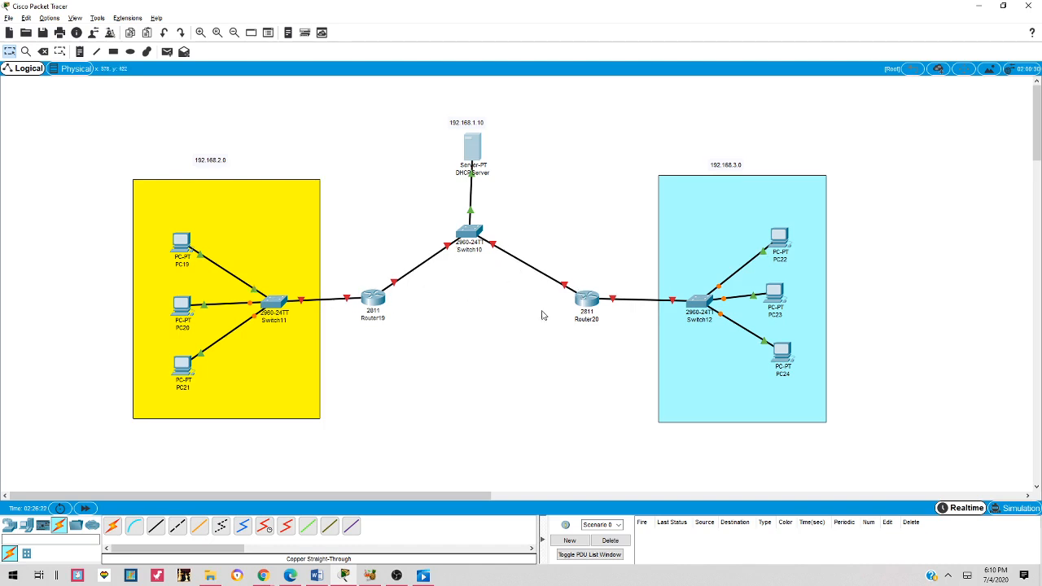
# Step: Configure Router20's FastEthernet0/0 with IP address 192.168.1.1 and subnet mask 255.255.255.0, and turn the port on
pyautogui.click(587, 301)
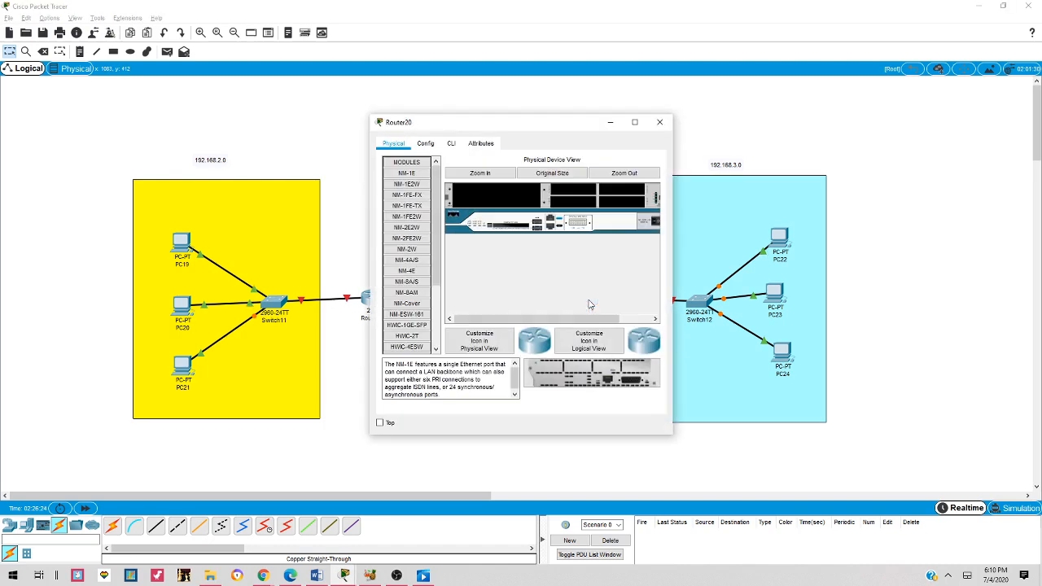
pyautogui.click(426, 144)
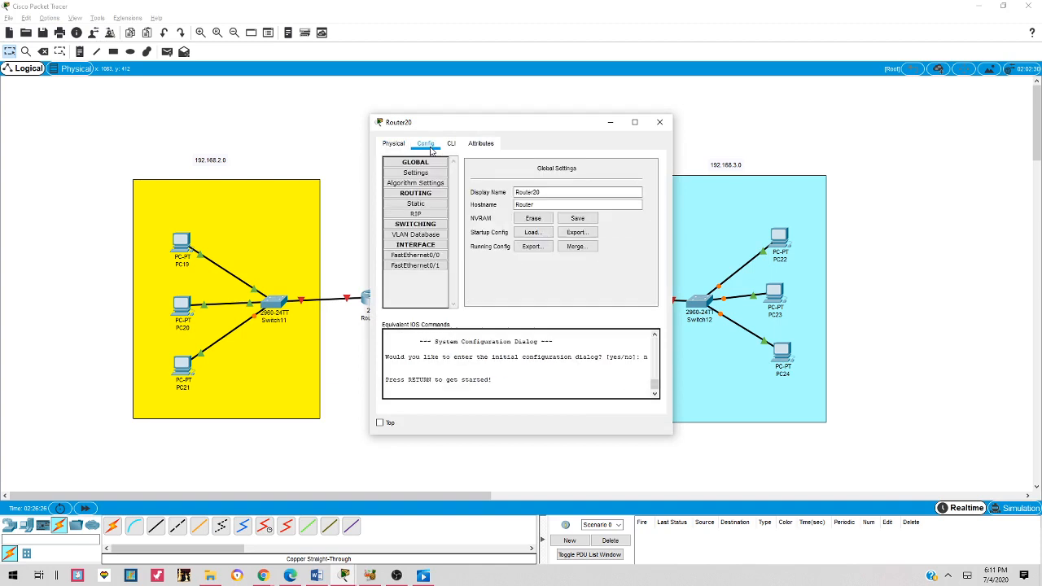
pyautogui.moveTo(506, 128); pyautogui.dragTo(610, 303)
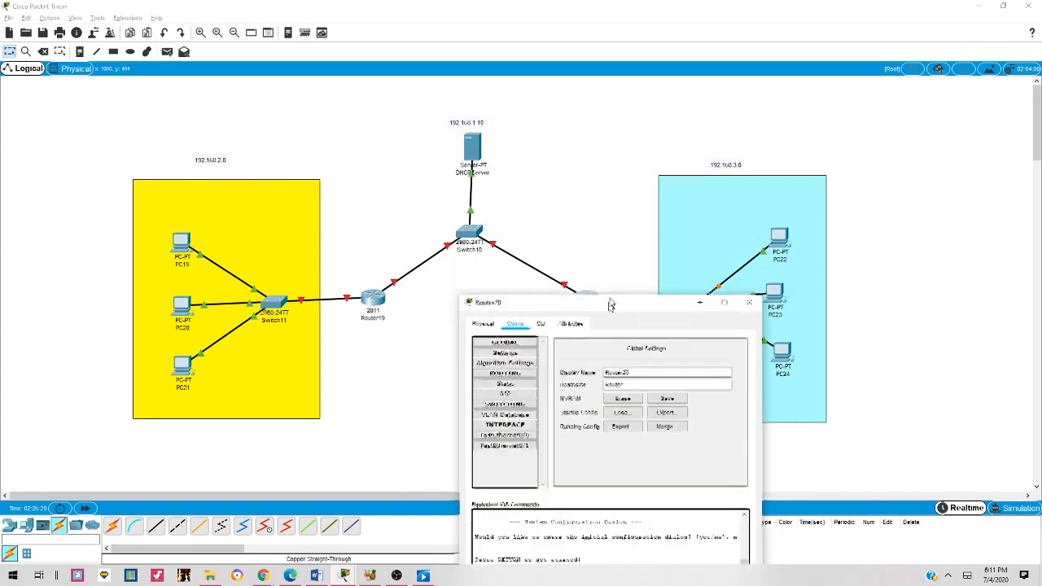
pyautogui.click(507, 423)
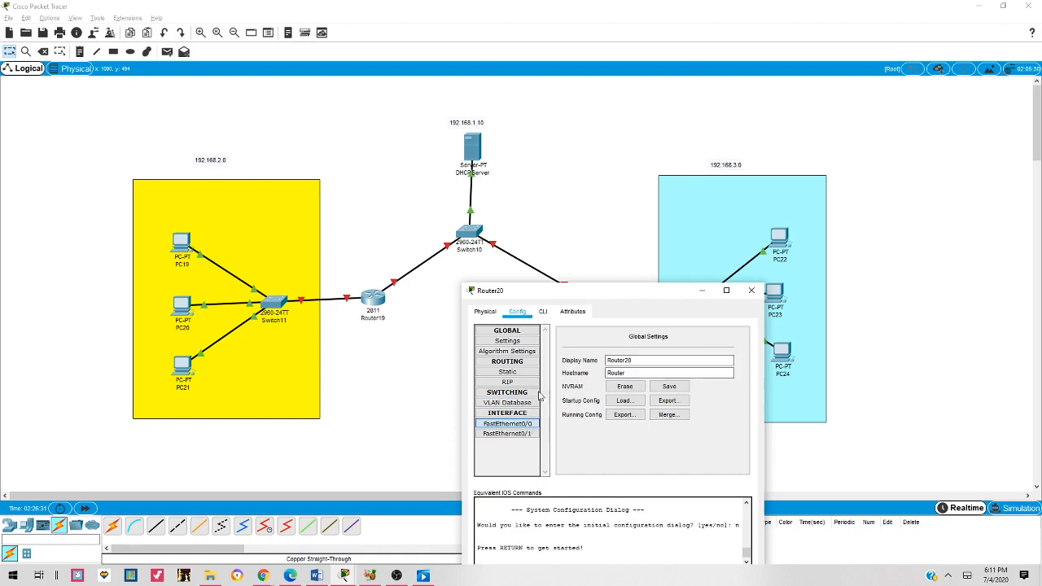
pyautogui.moveTo(614, 291); pyautogui.dragTo(355, 160)
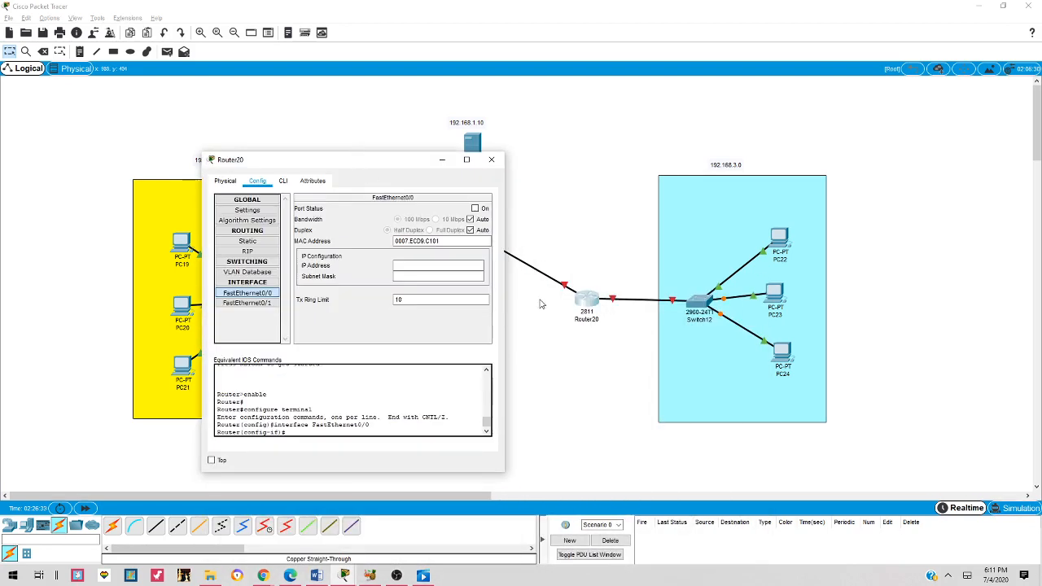
pyautogui.click(454, 267)
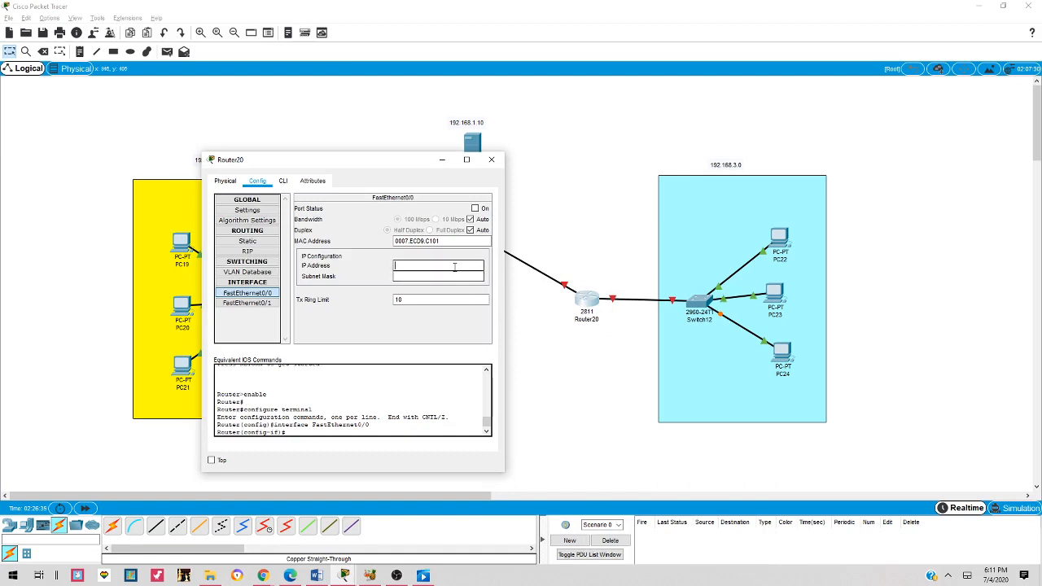
pyautogui.write('192.168.1.1')
pyautogui.press('Tab')
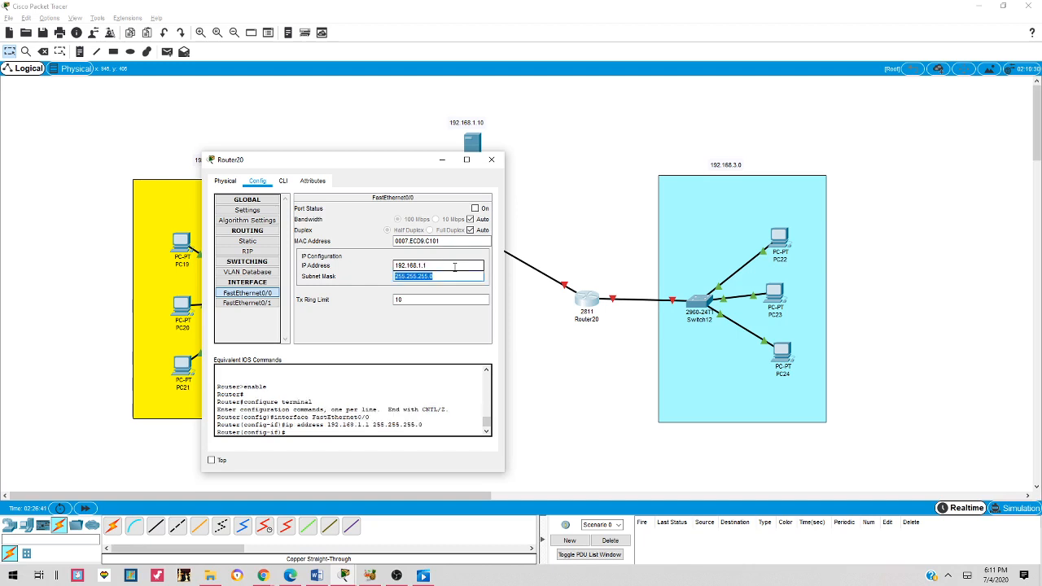
pyautogui.click(475, 208)
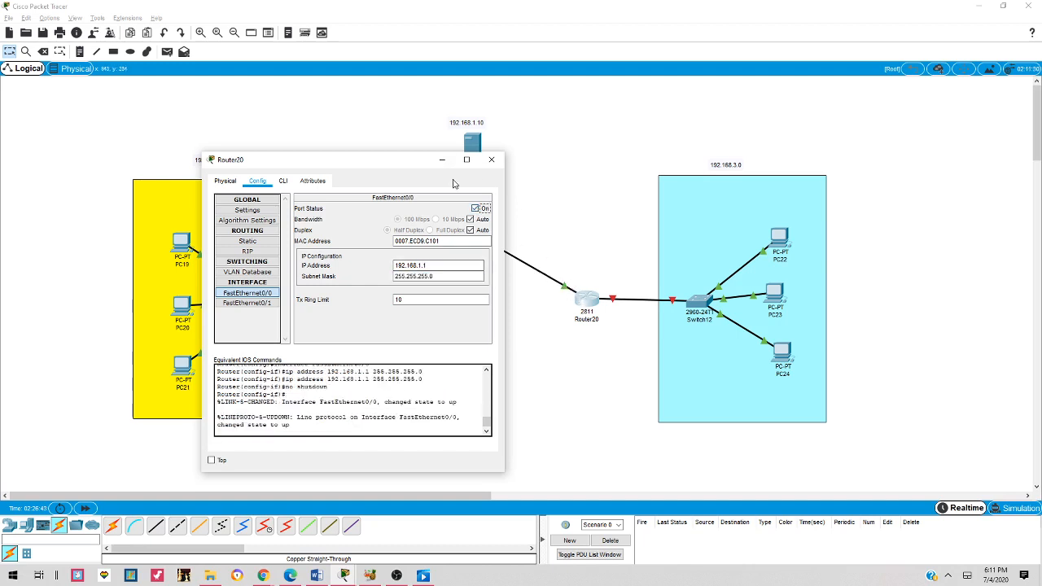
# Step: Close Router20's window, and configure Router19's FastEthernet0/0 with IP address 192.168.1.1, subnet mask 255.255.255.0 and the port turned on
pyautogui.moveTo(405, 164); pyautogui.dragTo(769, 79)
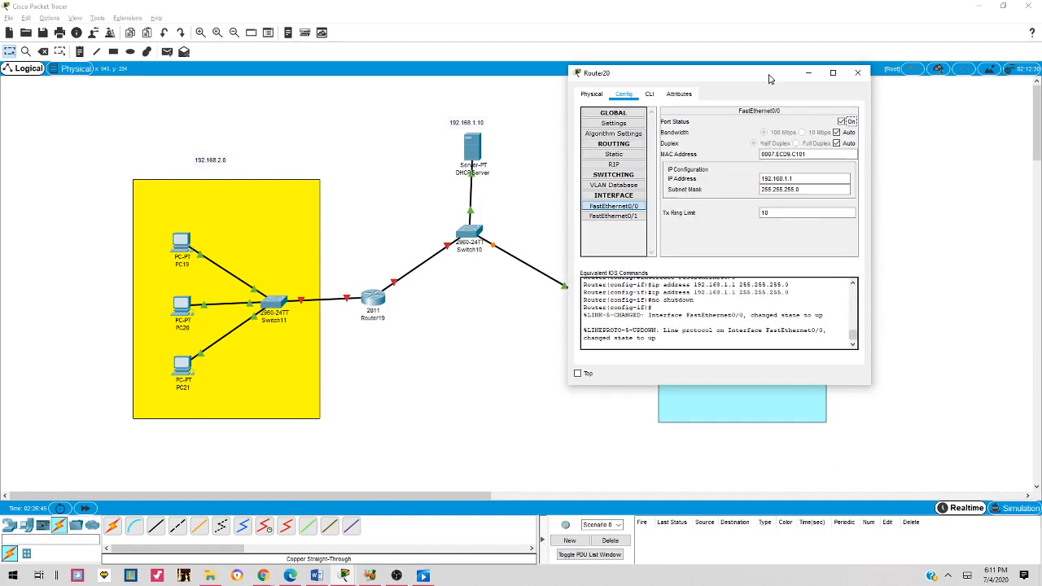
pyautogui.click(857, 73)
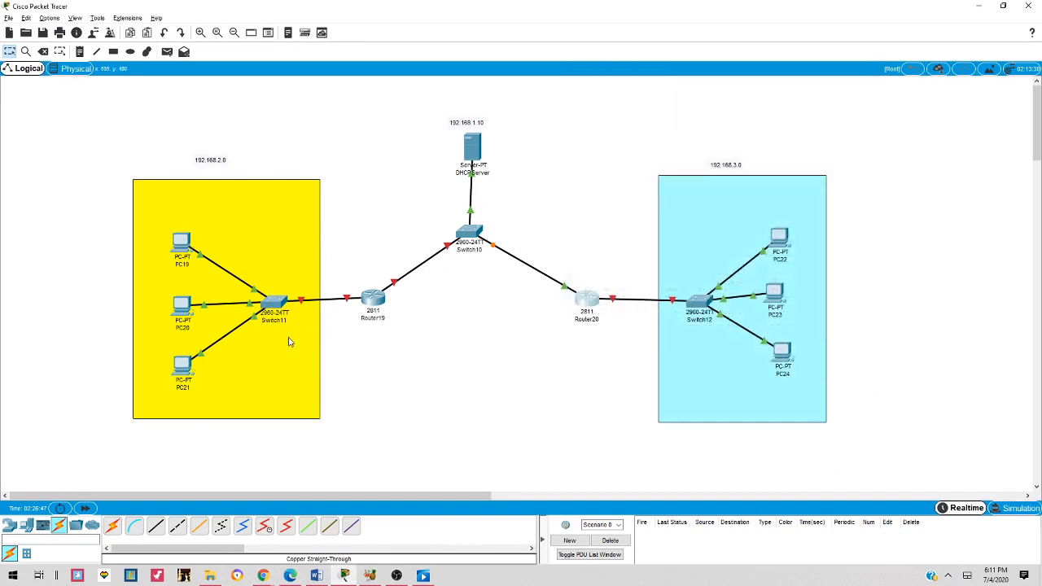
pyautogui.click(376, 301)
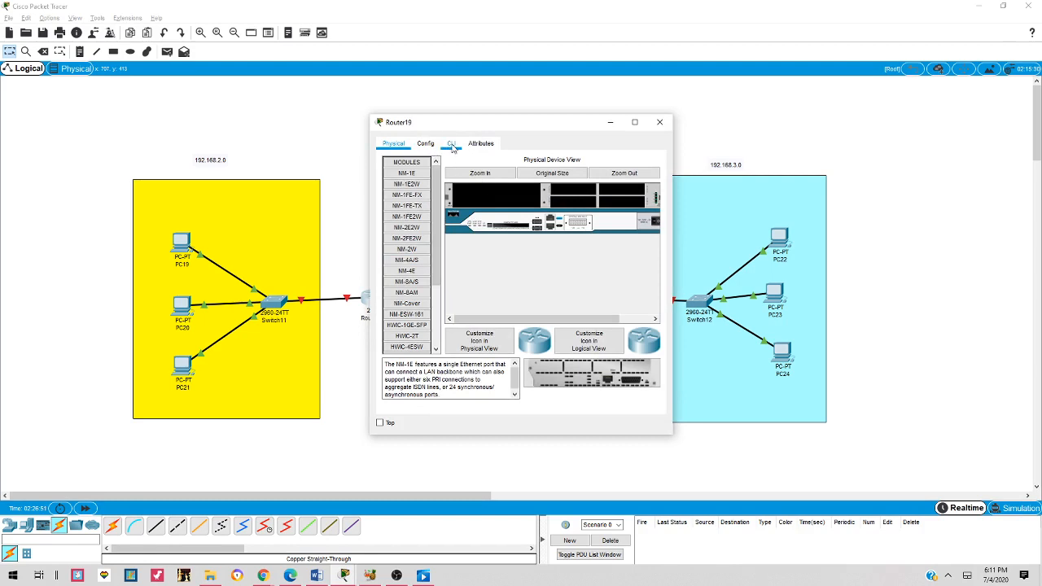
pyautogui.click(424, 143)
pyautogui.click(415, 255)
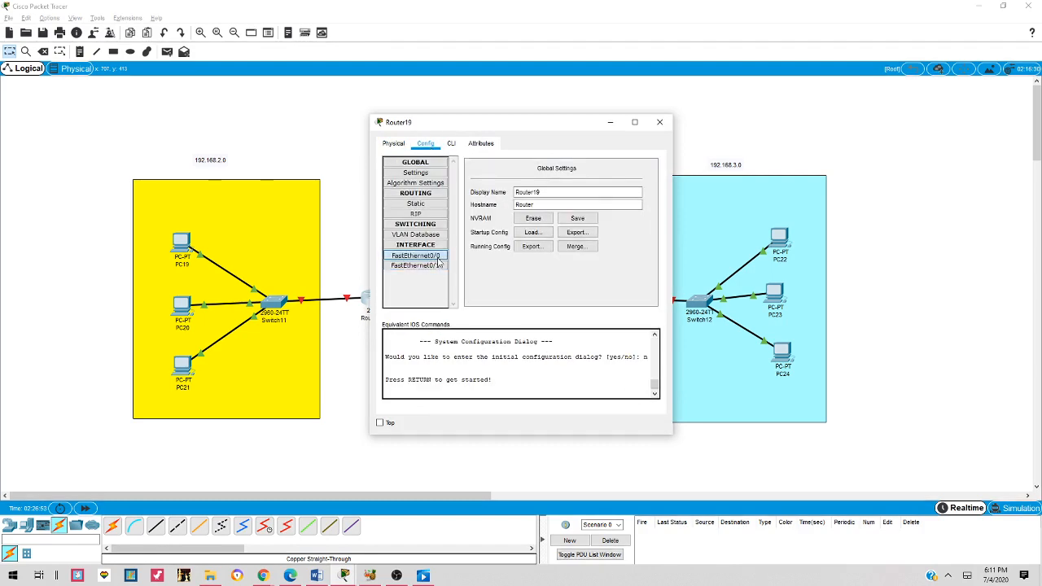
pyautogui.click(618, 230)
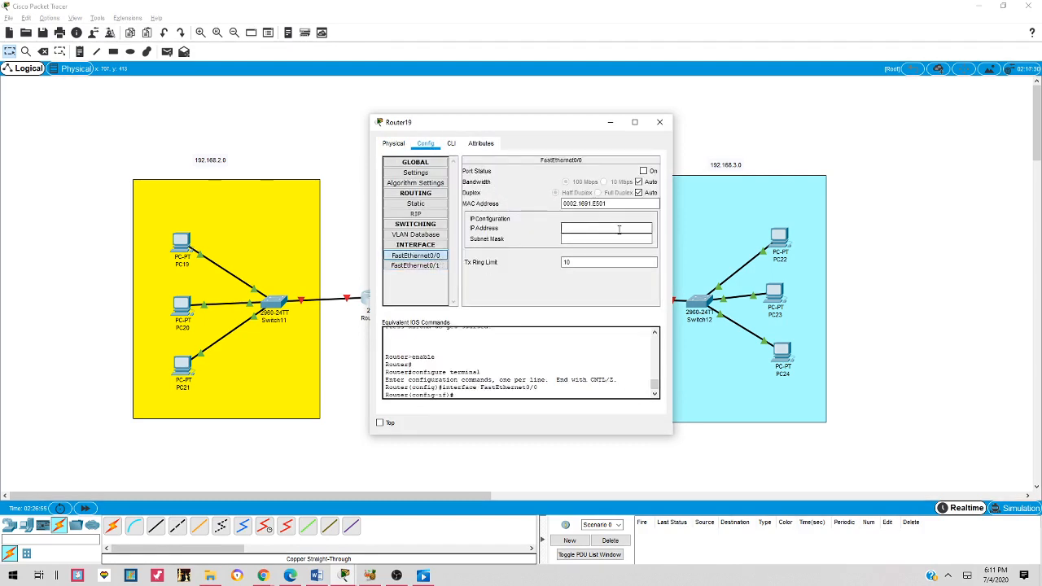
pyautogui.write('192.168.1.1')
pyautogui.press('Tab')
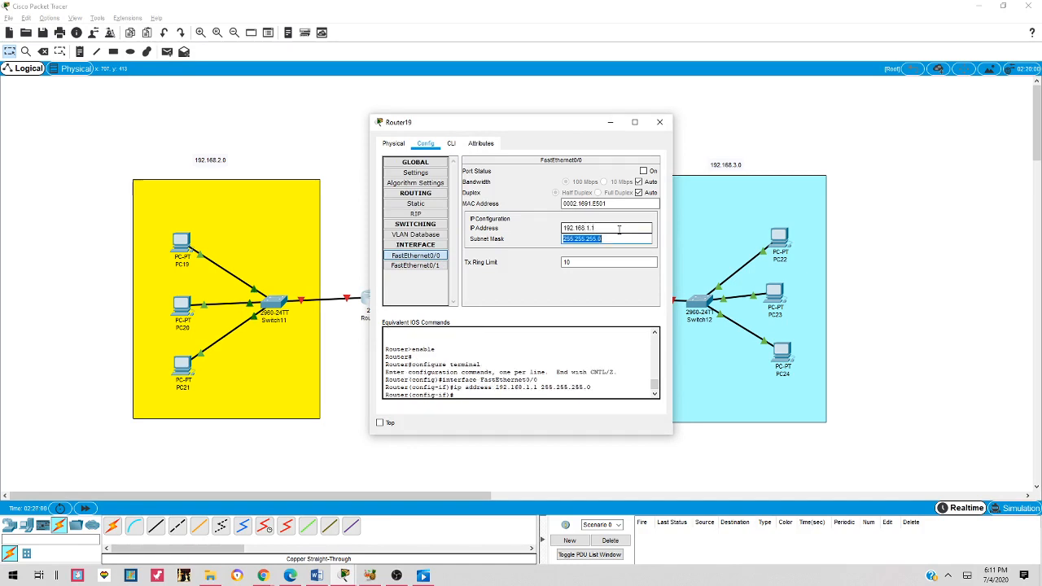
pyautogui.click(654, 172)
pyautogui.click(659, 122)
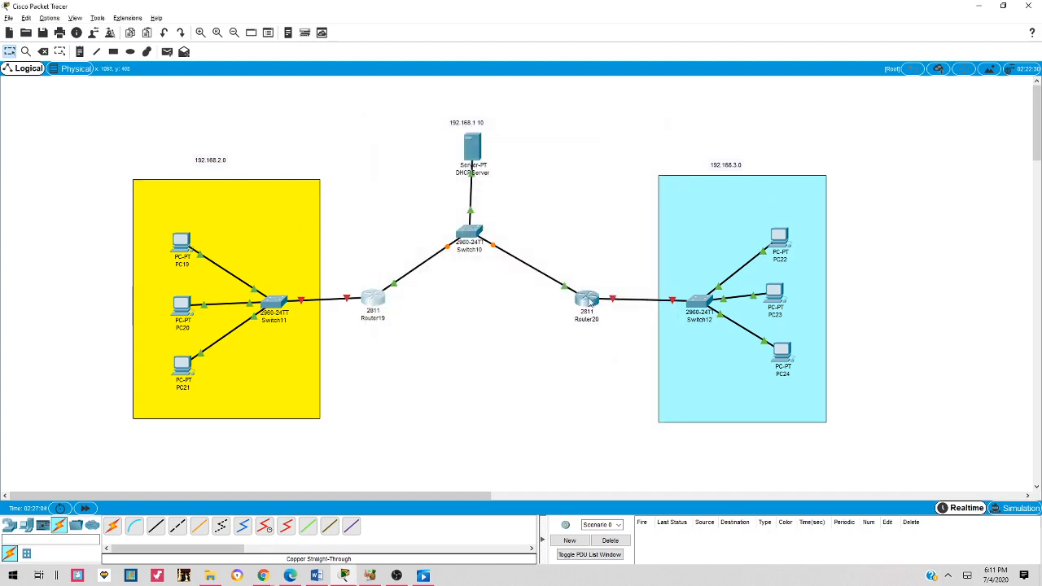
# Step: Configure Router20's FastEthernet0/1 with IP address 192.168.3.1 and subnet mask 255.255.255.0, and turn the port on
pyautogui.moveTo(589, 302); pyautogui.dragTo(585, 308)
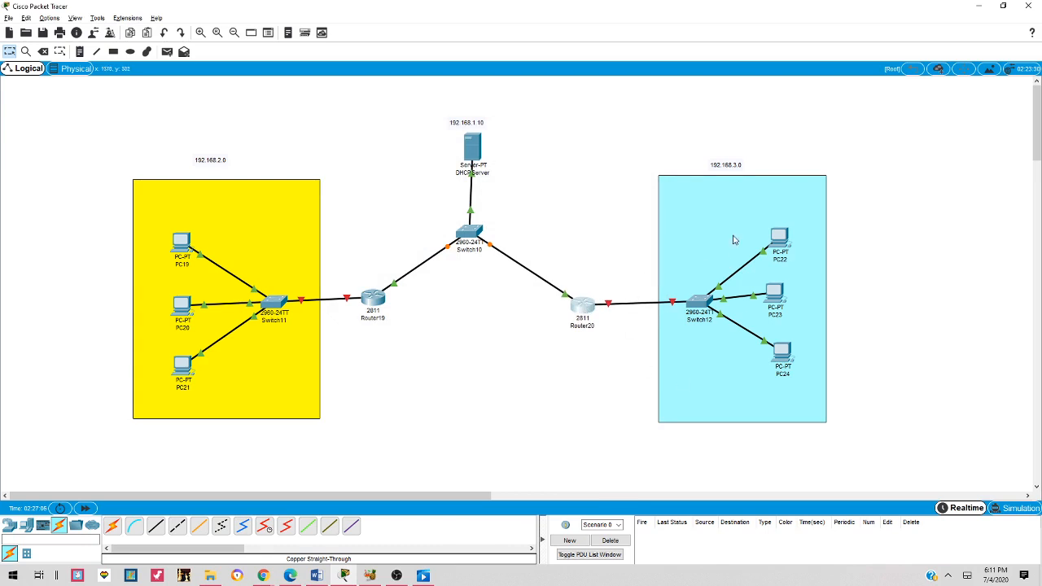
pyautogui.click(584, 307)
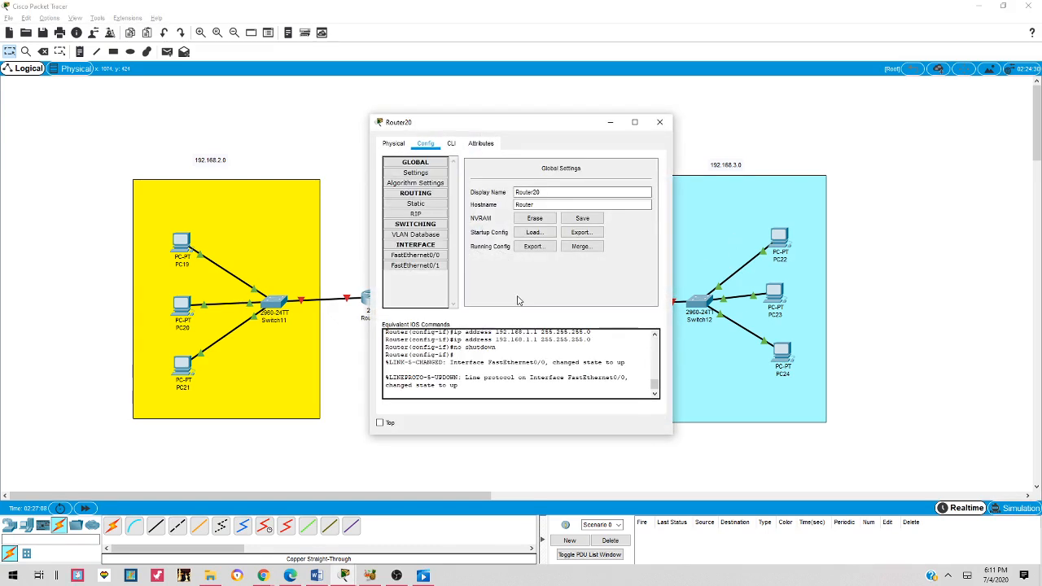
pyautogui.click(434, 269)
pyautogui.write('192.168.3.1')
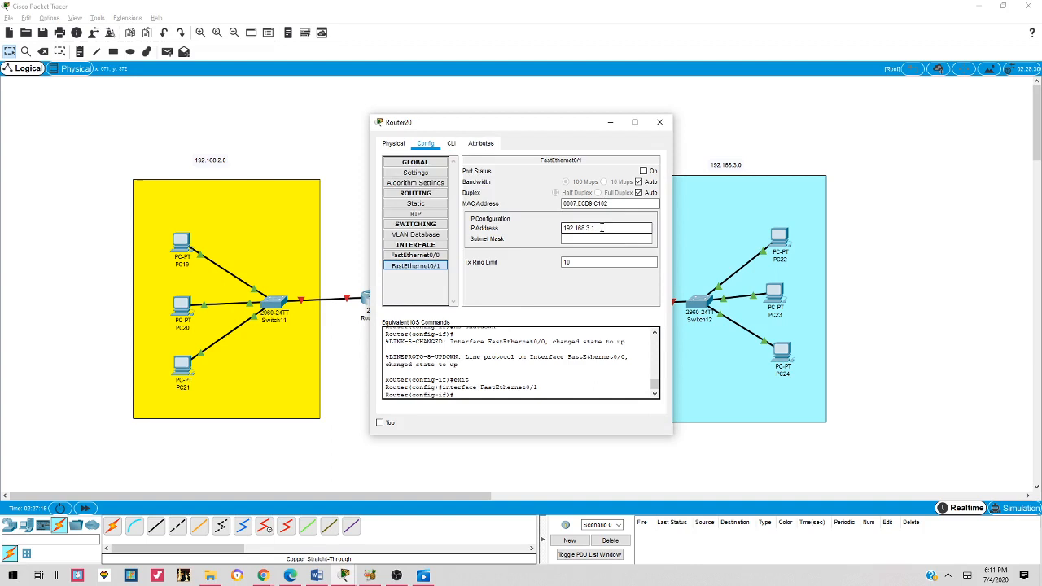
pyautogui.press('Tab')
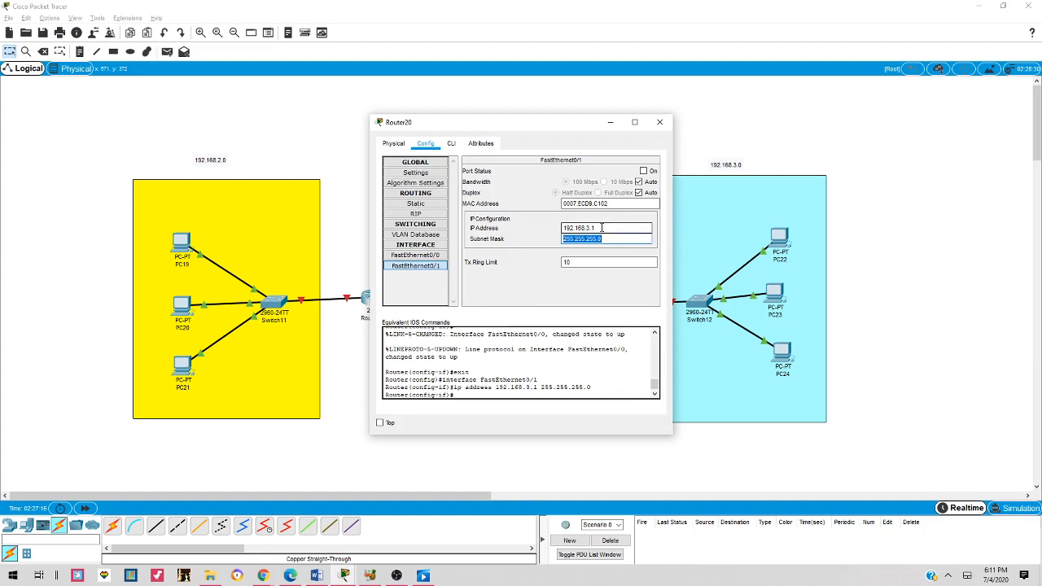
pyautogui.click(644, 171)
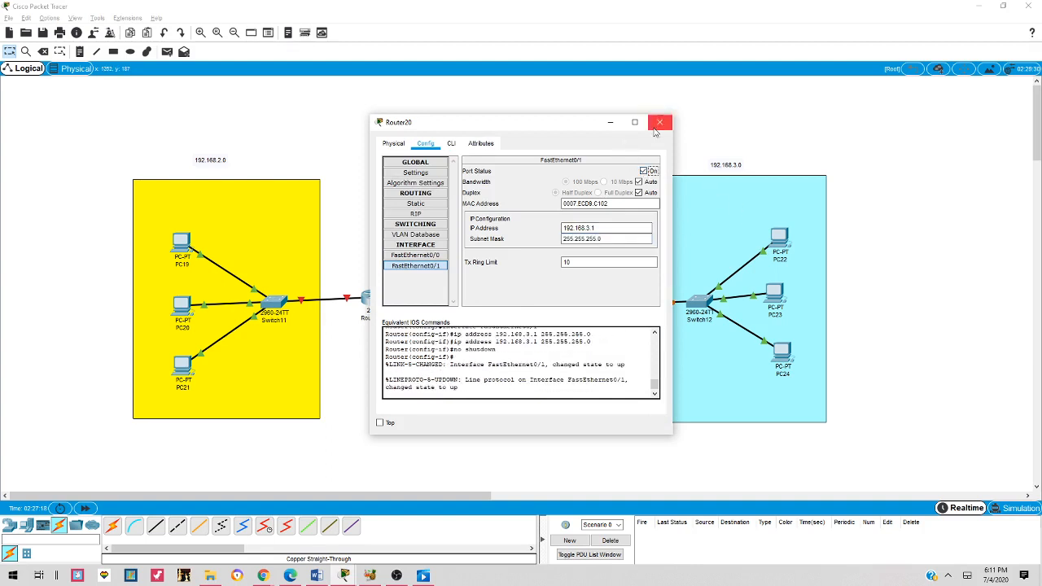
pyautogui.click(615, 127)
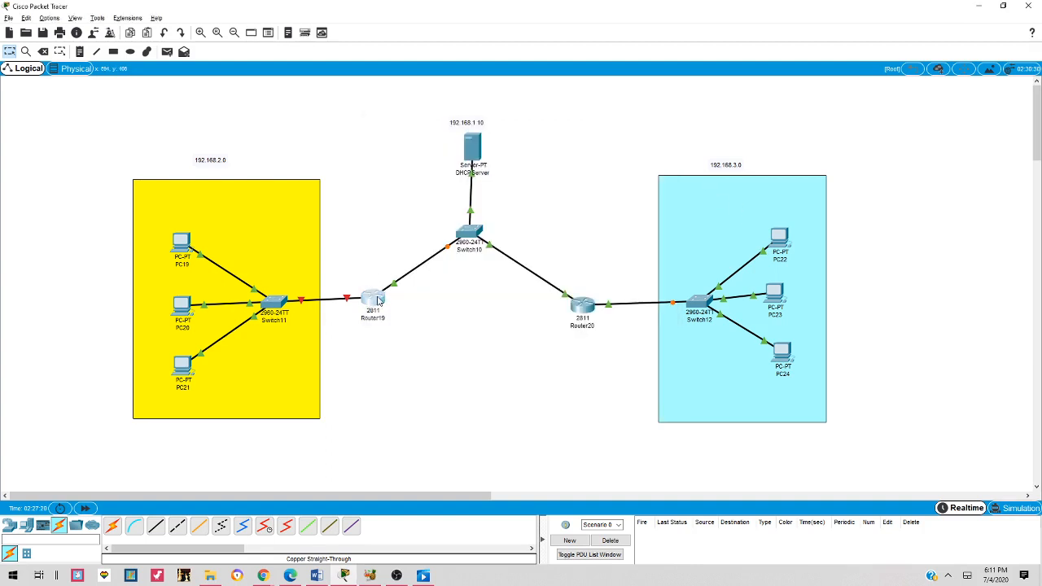
# Step: Configure Router19's FastEthernet0/1 with IP address 192.168.2.1 and subnet mask 255.255.255.0, and turn the port on
pyautogui.click(372, 297)
pyautogui.click(415, 265)
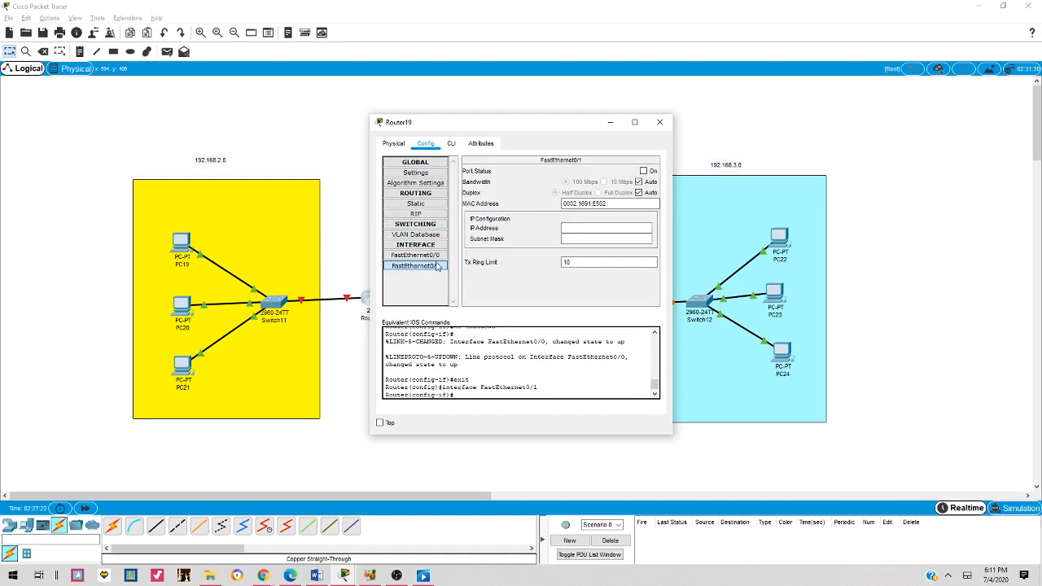
pyautogui.write('192.168.2.1')
pyautogui.press('Tab')
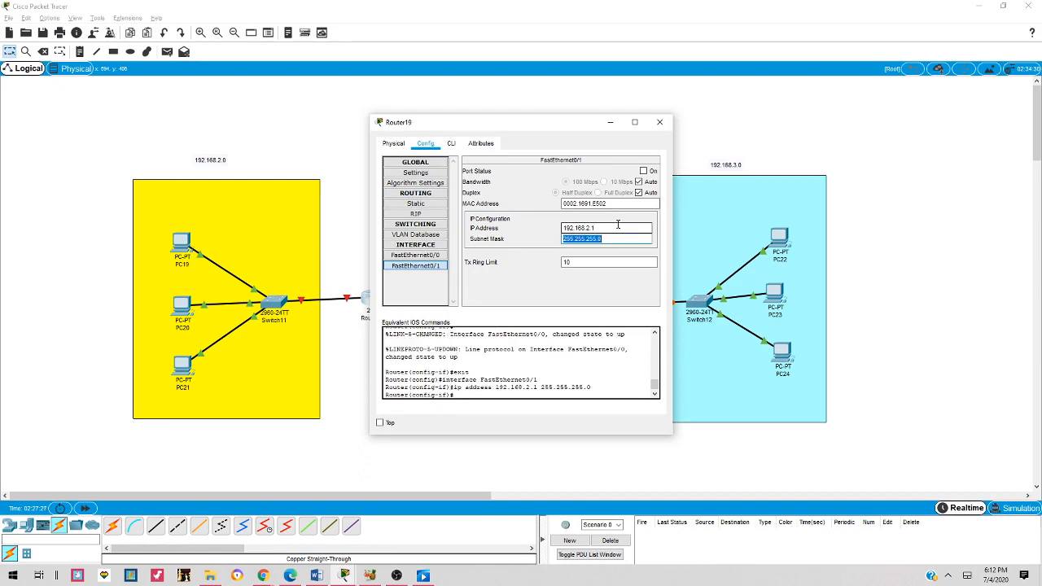
pyautogui.click(643, 171)
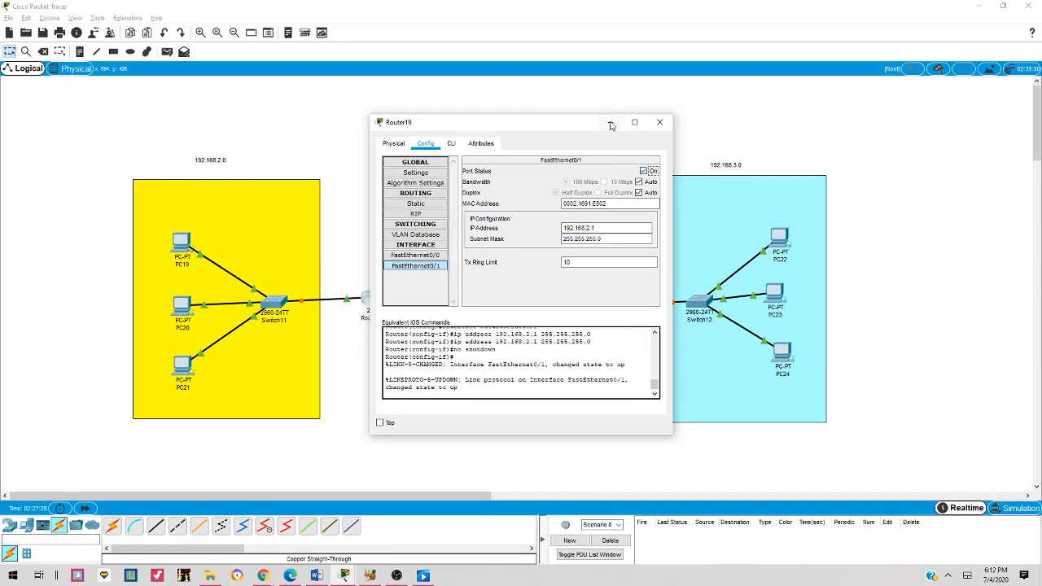
pyautogui.click(659, 122)
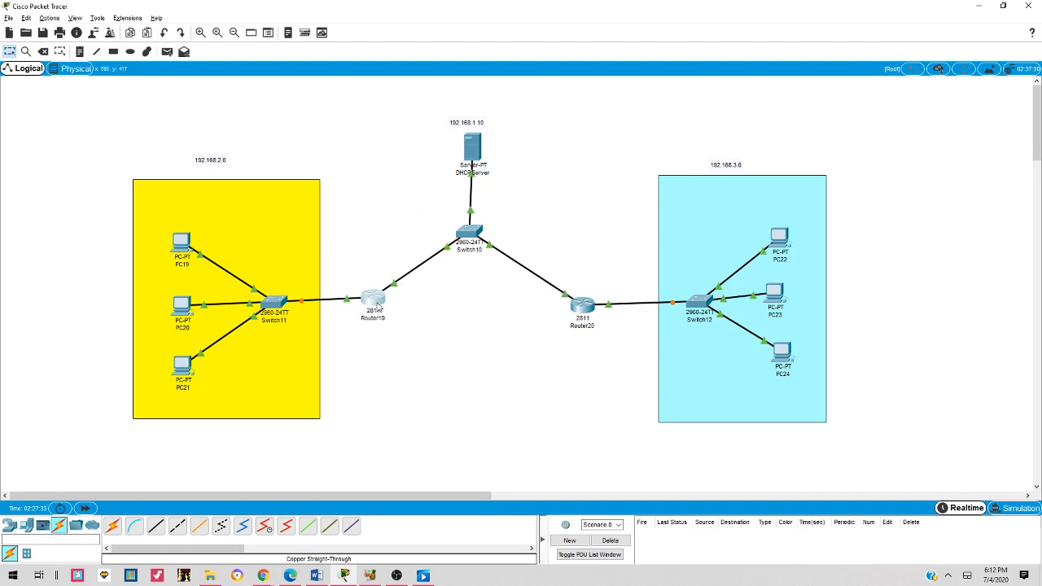
pyautogui.moveTo(377, 306); pyautogui.dragTo(383, 309)
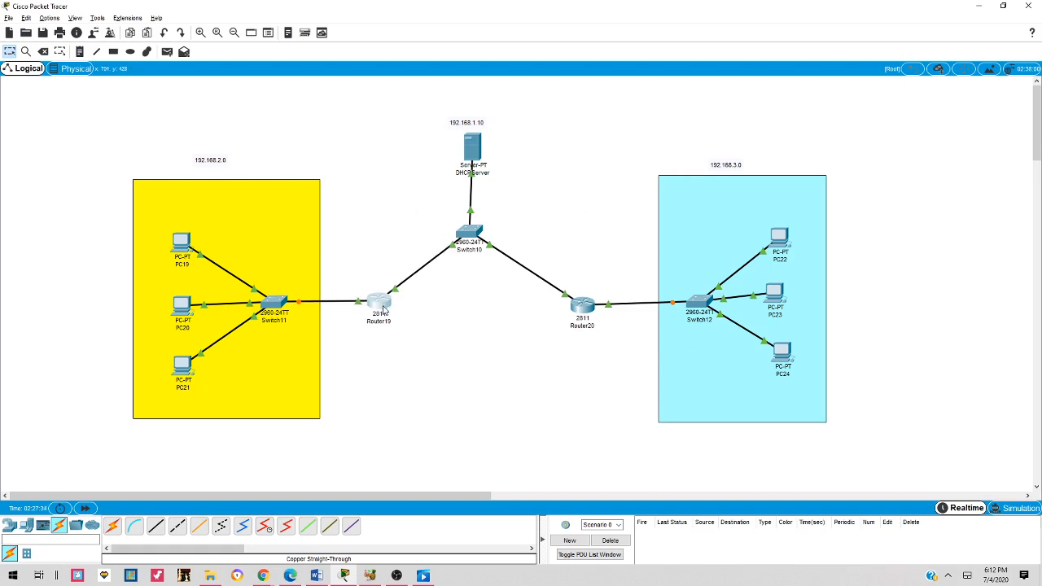
pyautogui.click(586, 307)
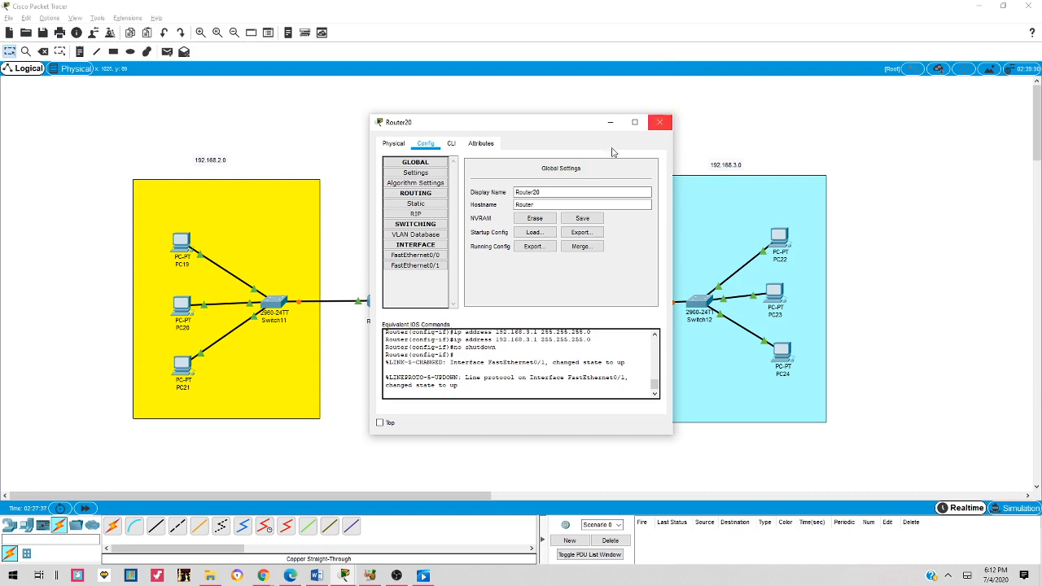
pyautogui.click(659, 122)
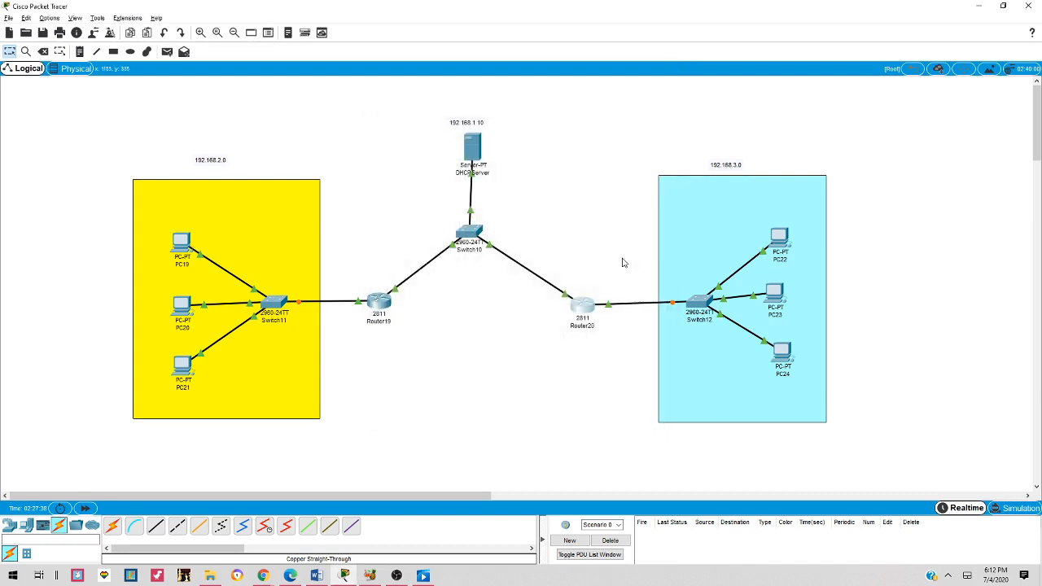
# Step: Set the DHCP relay on Router20's FastEthernet0/1 with the command "ip helper-address 192.168.1.10", and close the router's window
pyautogui.click(586, 308)
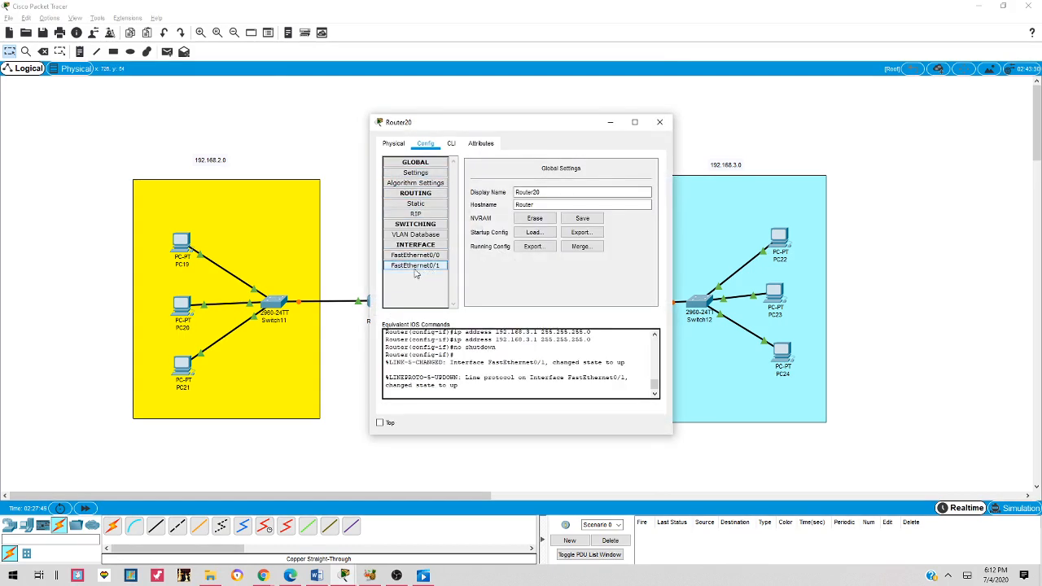
pyautogui.moveTo(579, 123); pyautogui.dragTo(417, 110)
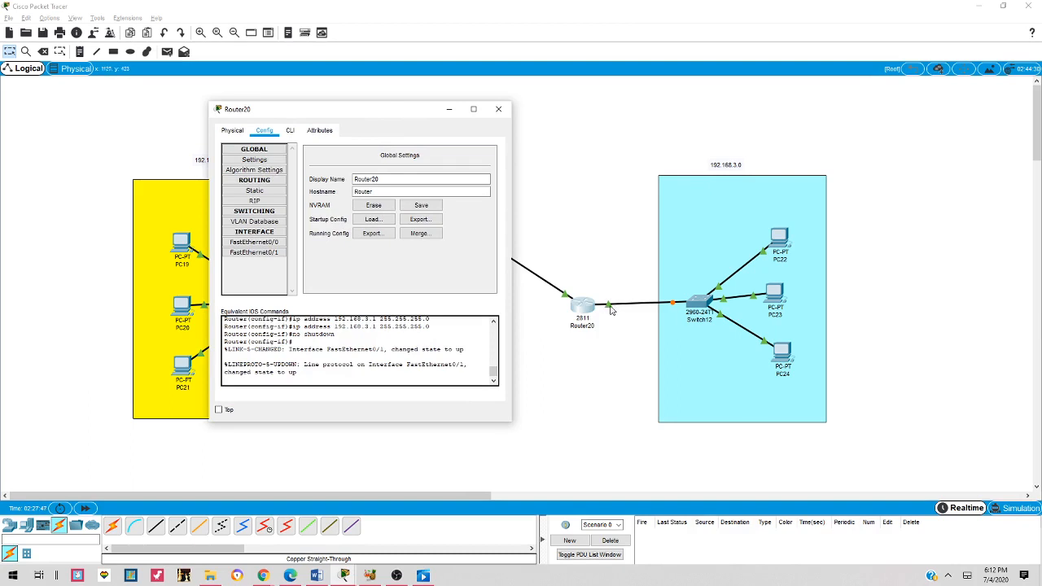
pyautogui.click(265, 254)
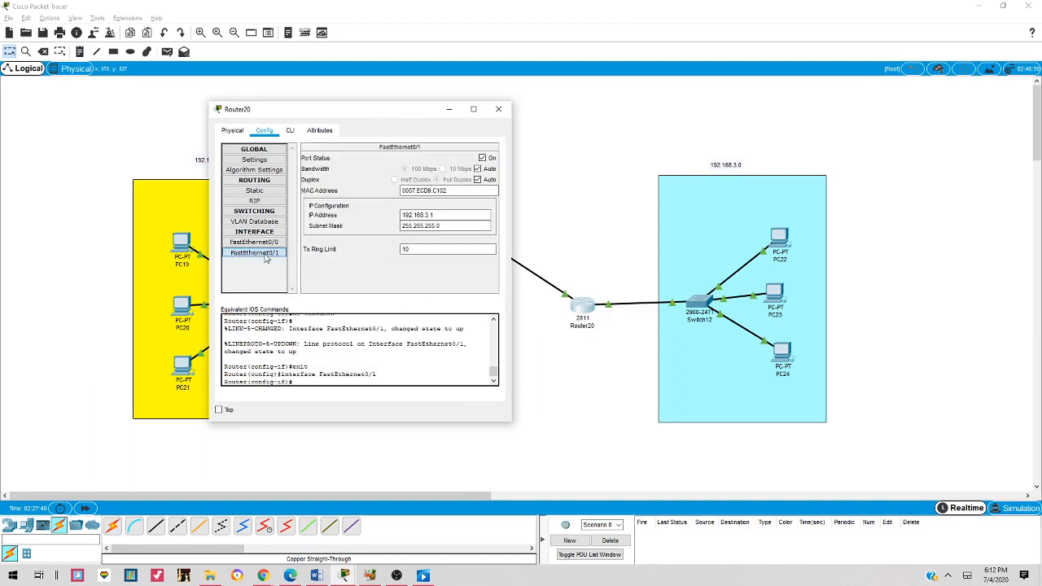
pyautogui.click(291, 132)
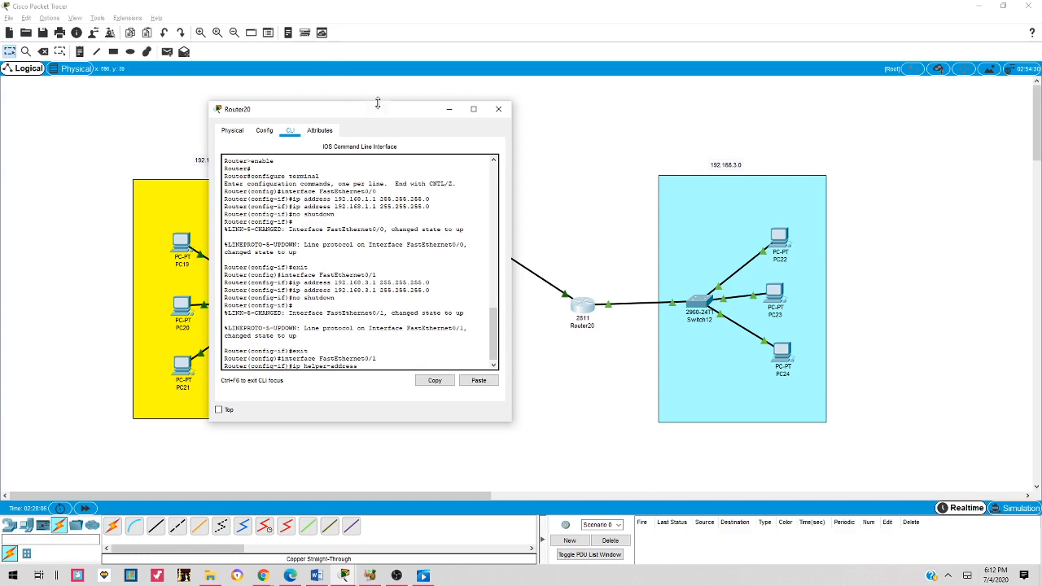
pyautogui.moveTo(371, 114); pyautogui.dragTo(281, 102)
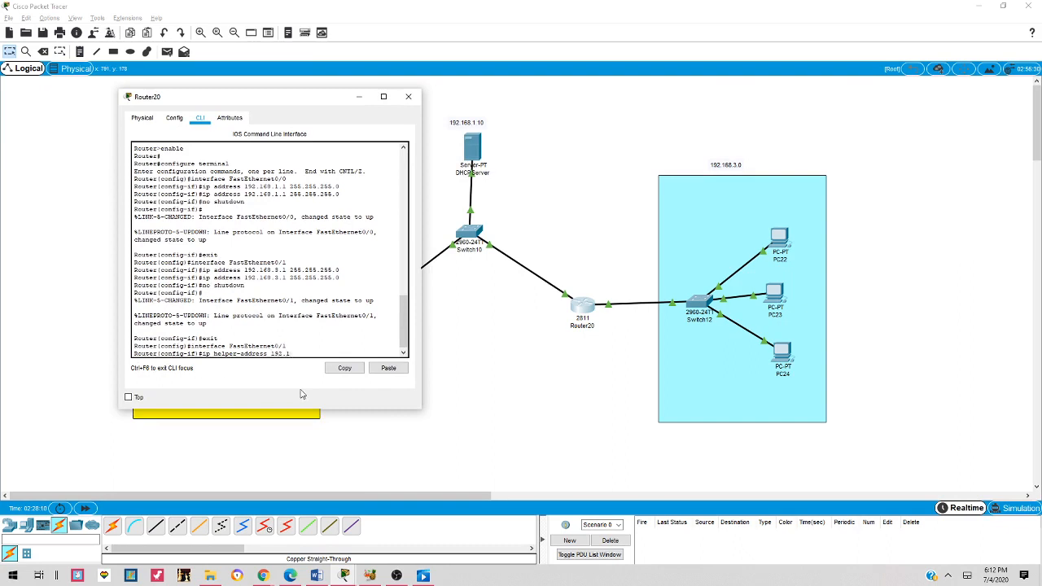
pyautogui.write('.1.10')
pyautogui.press('Return')
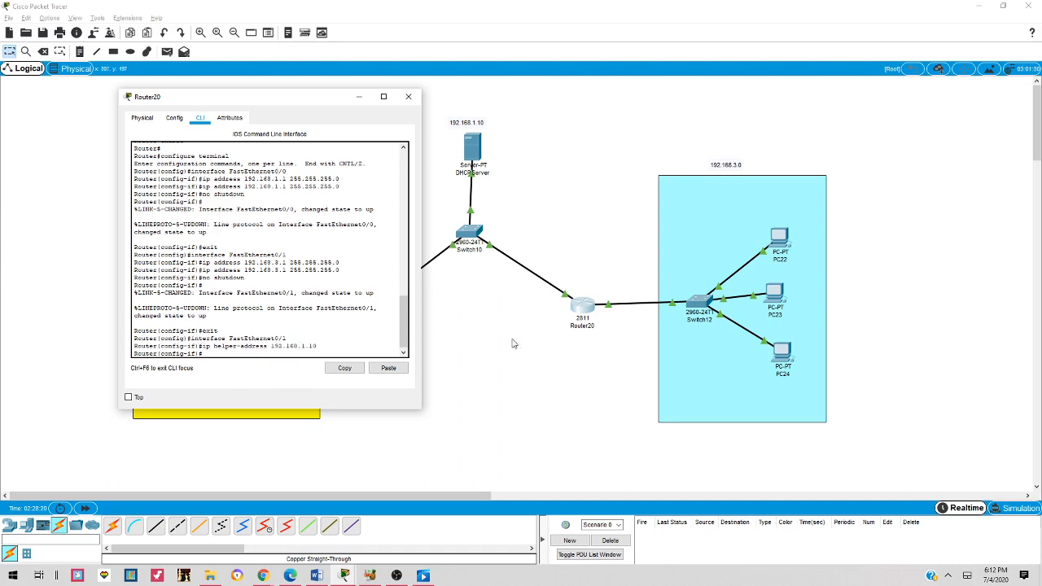
pyautogui.click(408, 96)
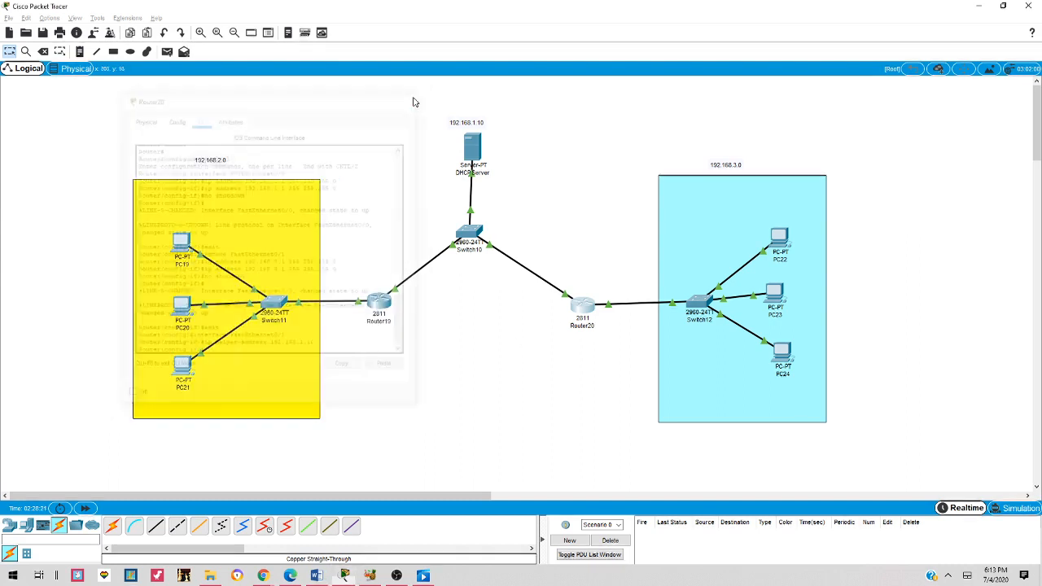
# Step: Set the DHCP relay on Router19's FastEthernet0/1 with the command "ip helper-address 192.168.1.10", and close the router's window
pyautogui.click(377, 303)
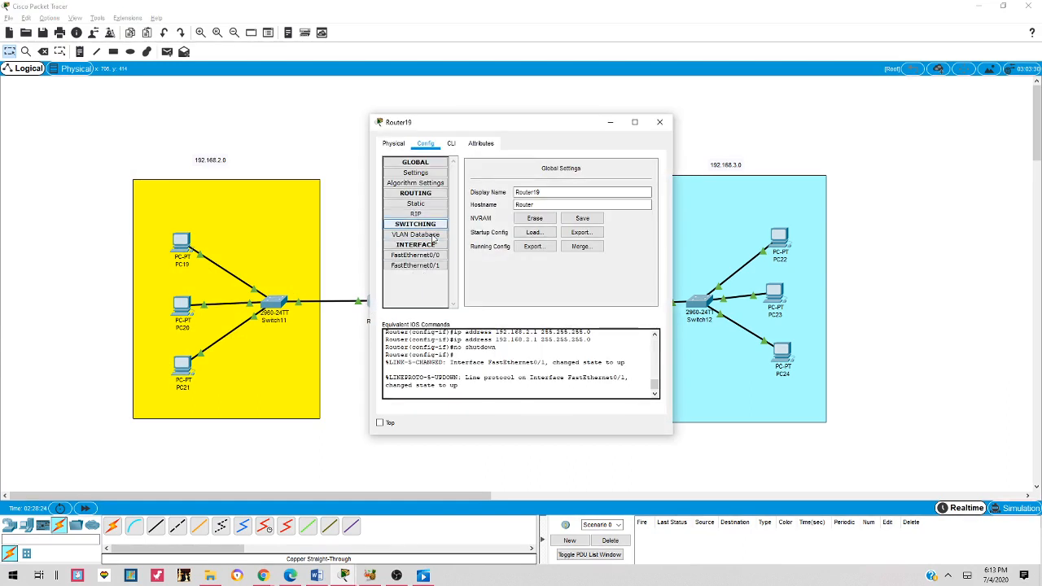
pyautogui.click(415, 265)
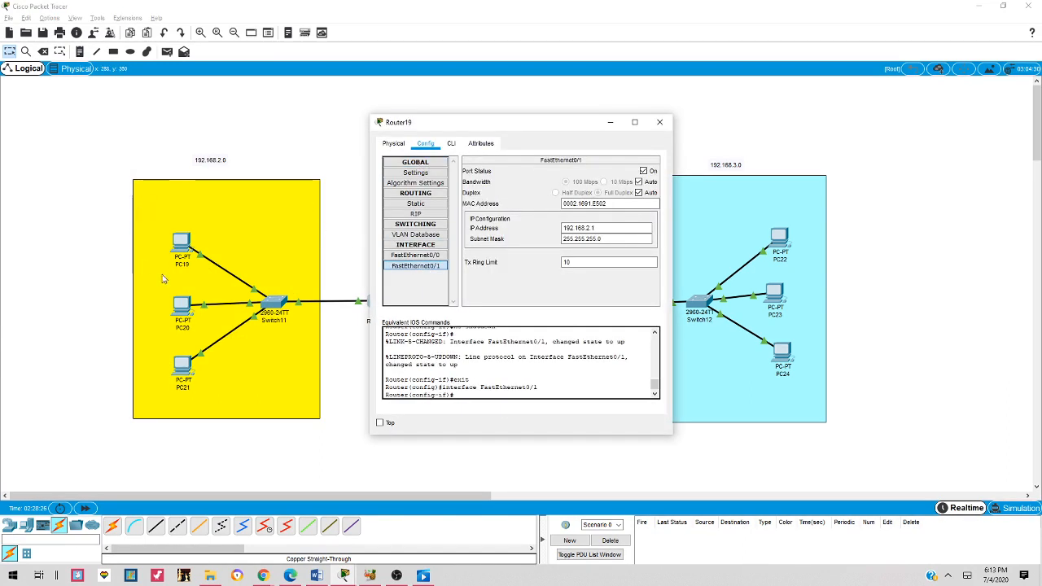
pyautogui.click(452, 146)
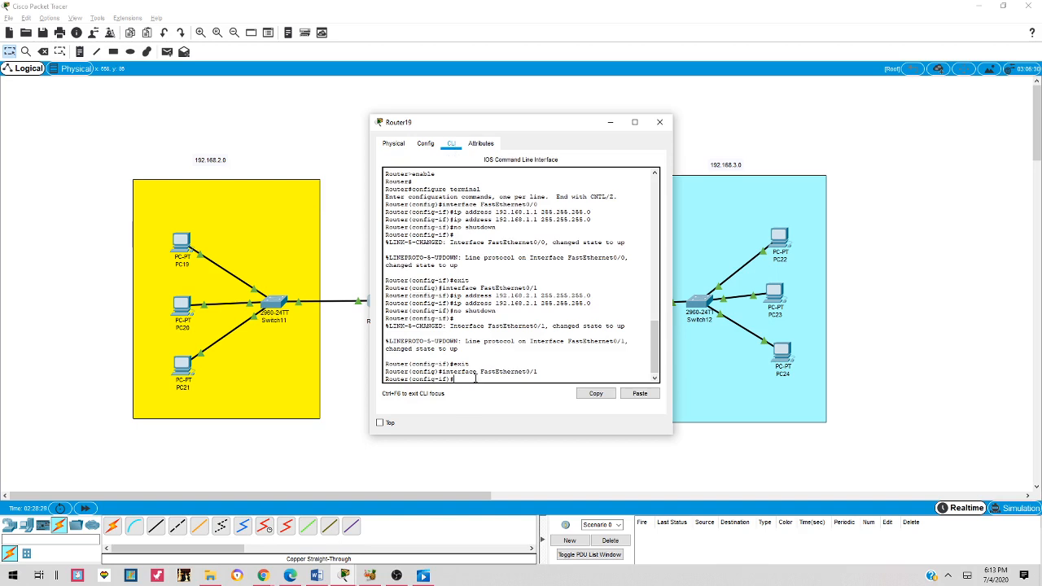
pyautogui.click(425, 144)
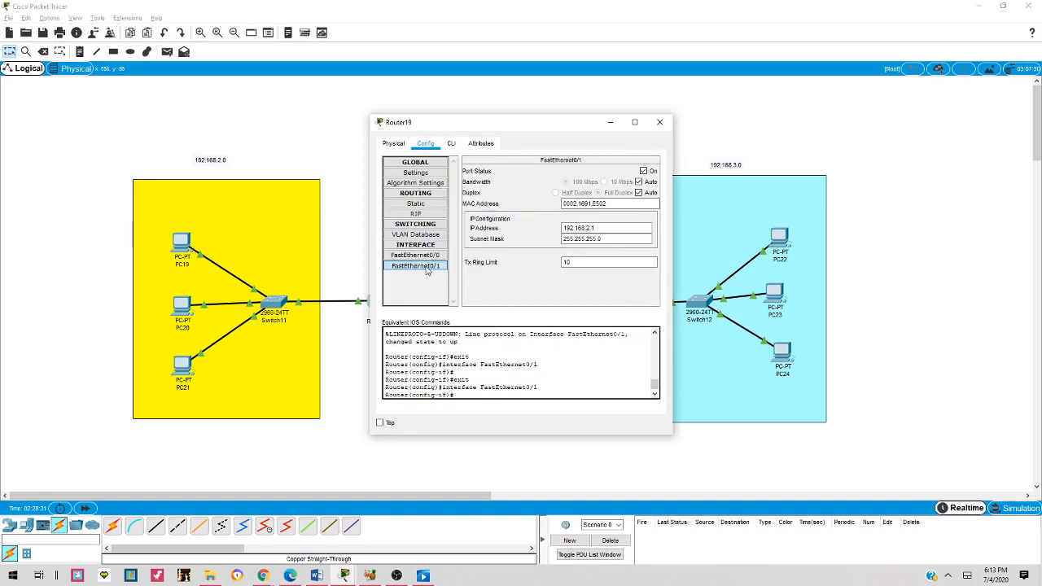
pyautogui.click(453, 144)
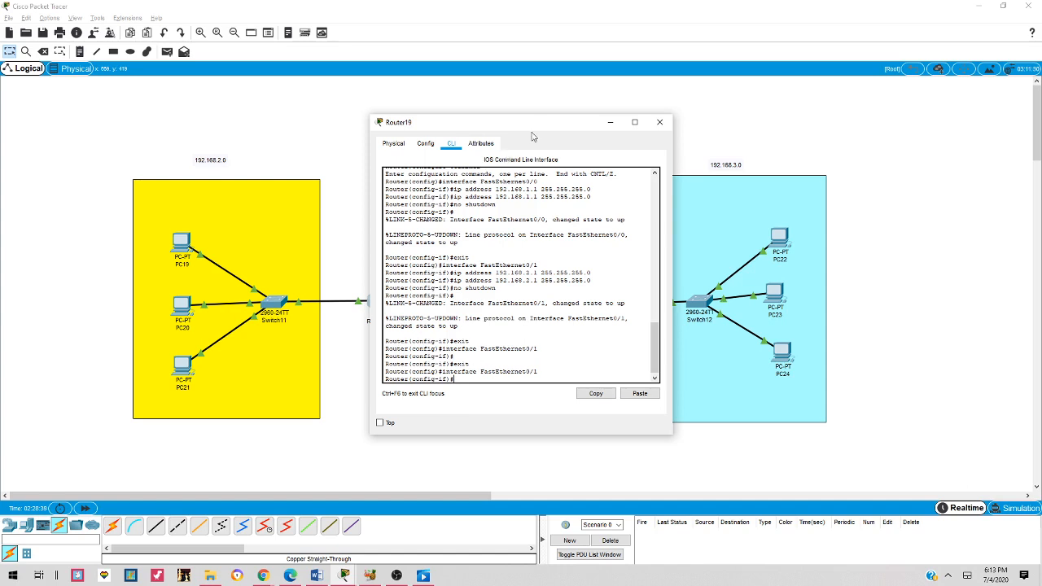
pyautogui.moveTo(534, 137); pyautogui.dragTo(589, 93)
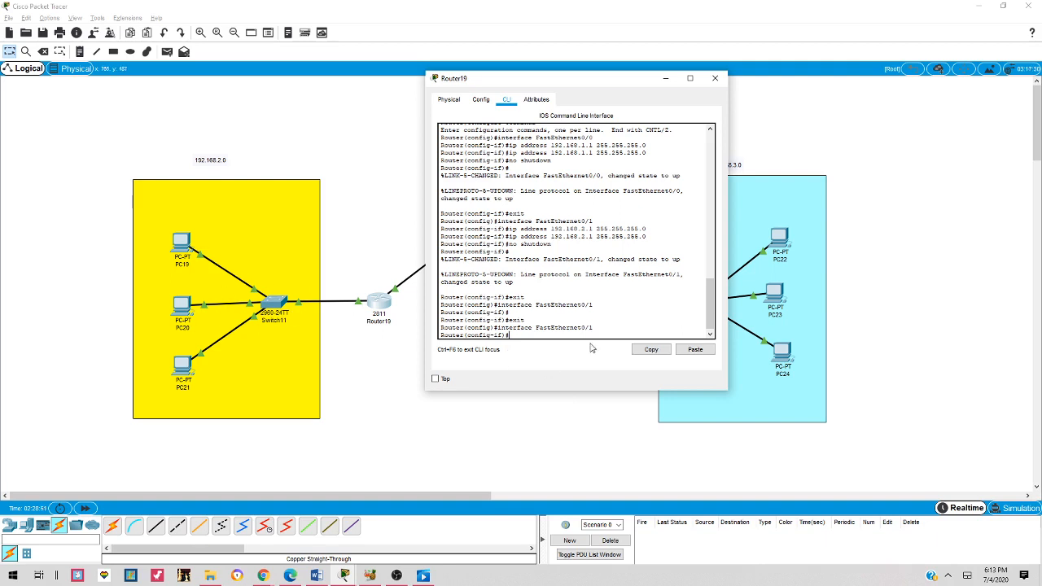
pyautogui.write('ip helper-address 192.168.')
pyautogui.write('1.10')
pyautogui.press('Return')
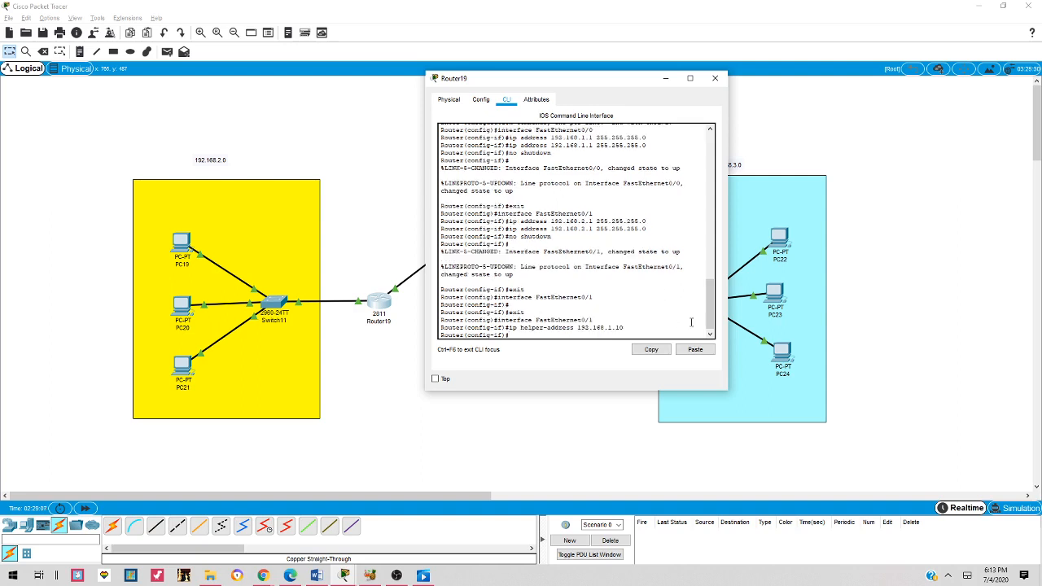
pyautogui.click(716, 80)
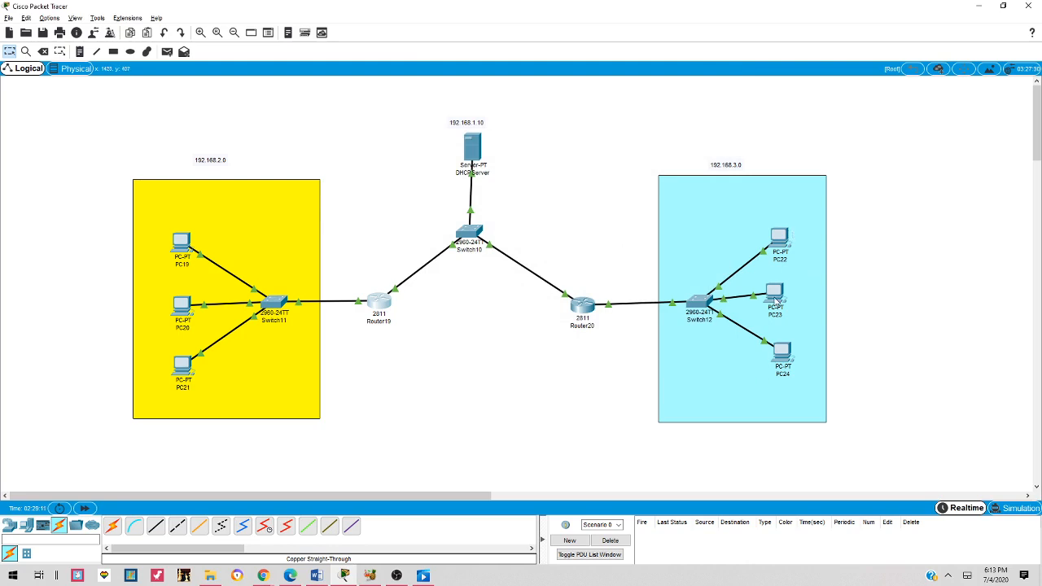
# Step: Align PC23 with the other PCs in the 192.168.3.0 LAN, and set PC22's IPv4 configuration to DHCP
pyautogui.moveTo(773, 294); pyautogui.dragTo(780, 301)
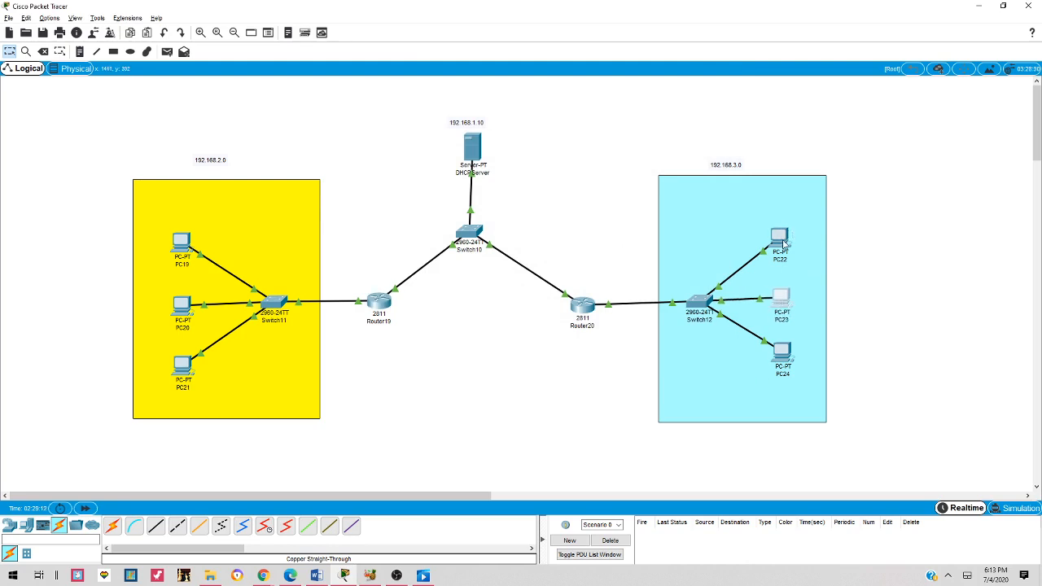
pyautogui.click(780, 237)
pyautogui.click(377, 105)
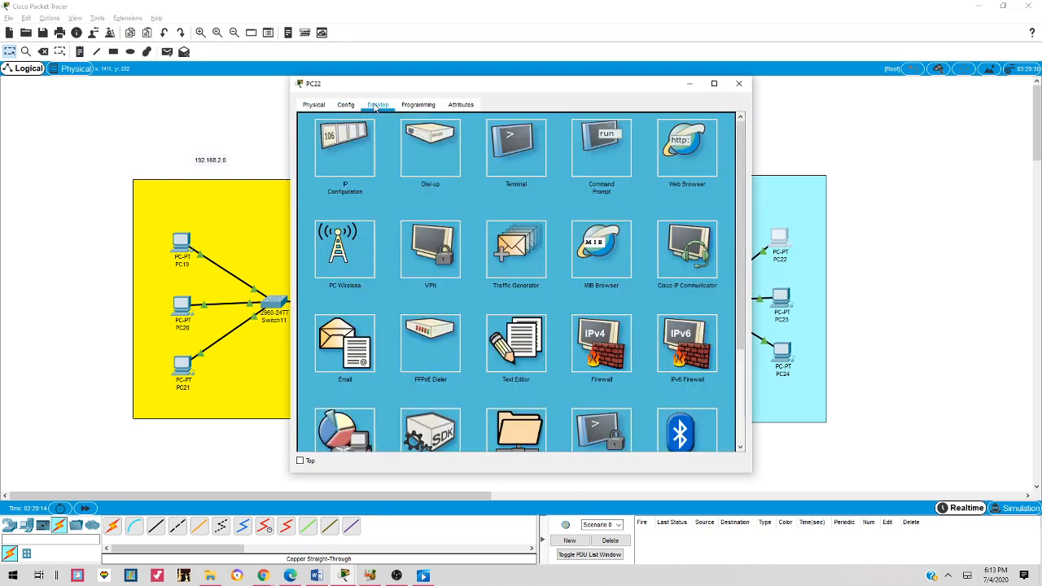
pyautogui.click(350, 159)
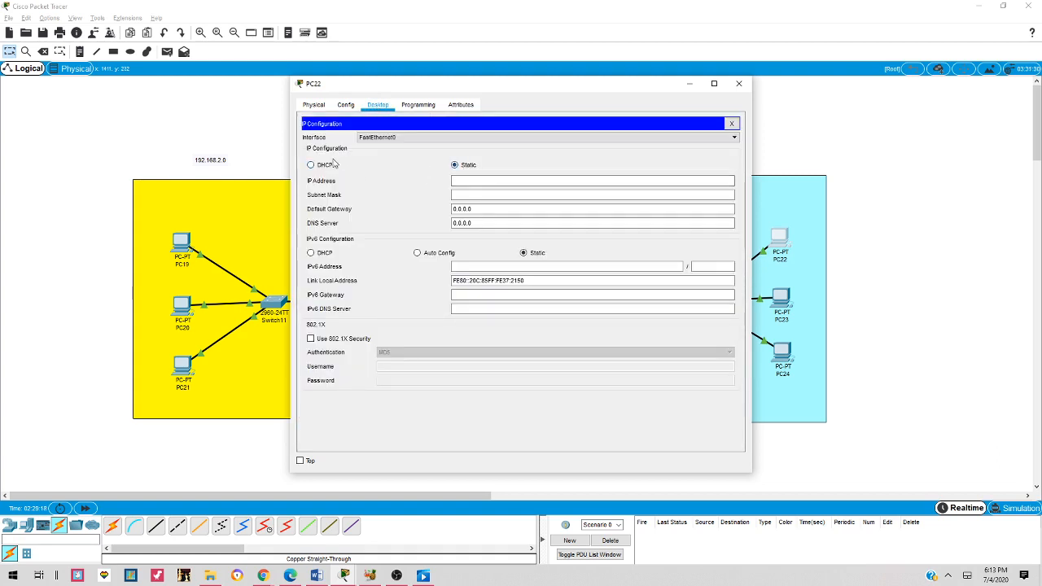
pyautogui.click(320, 165)
pyautogui.click(738, 83)
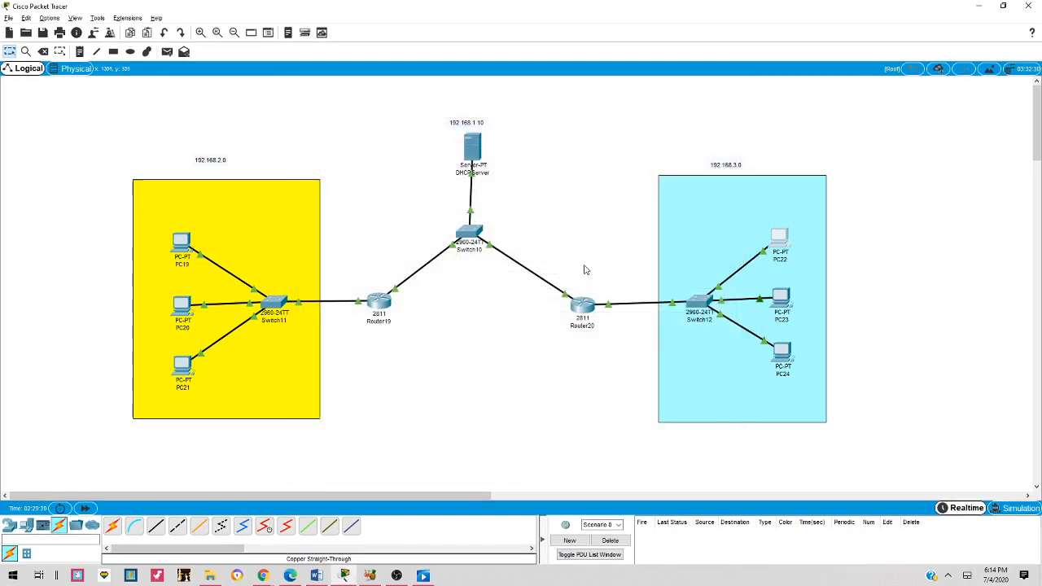
# Step: Set PC23's IPv4 configuration to DHCP and close its window
pyautogui.click(782, 298)
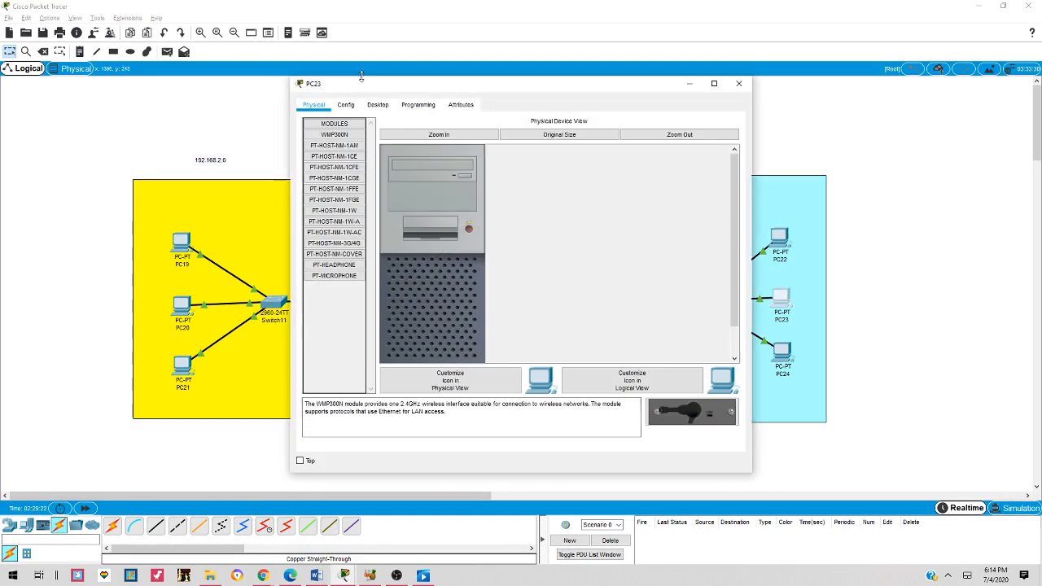
pyautogui.click(378, 106)
pyautogui.click(349, 143)
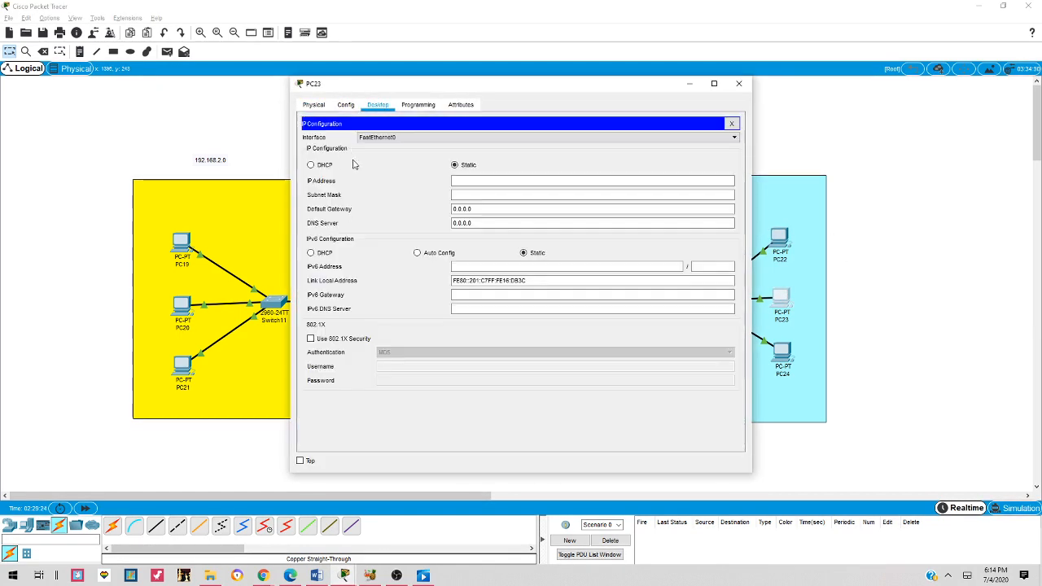
pyautogui.click(328, 164)
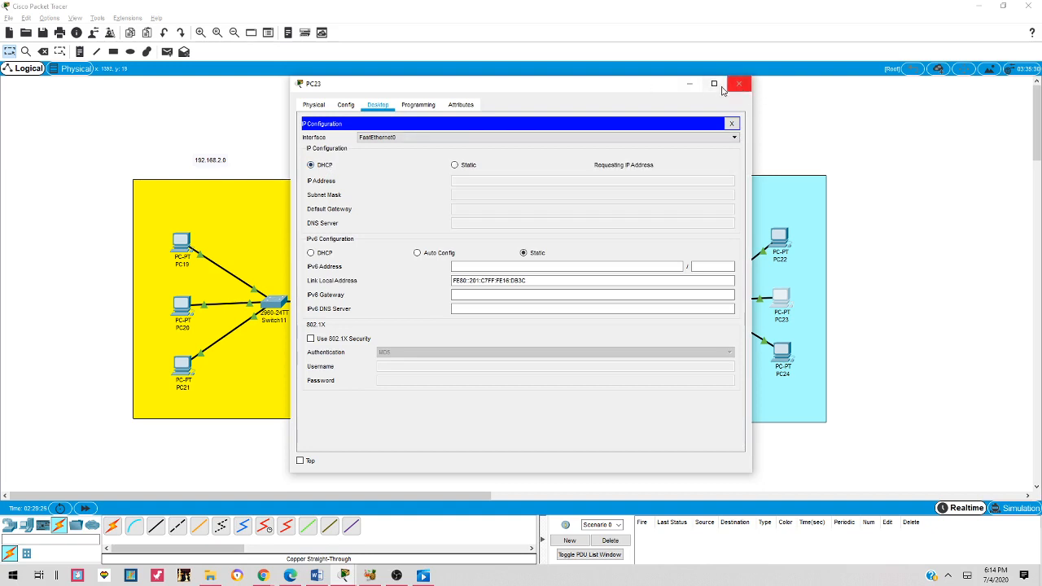
pyautogui.click(739, 85)
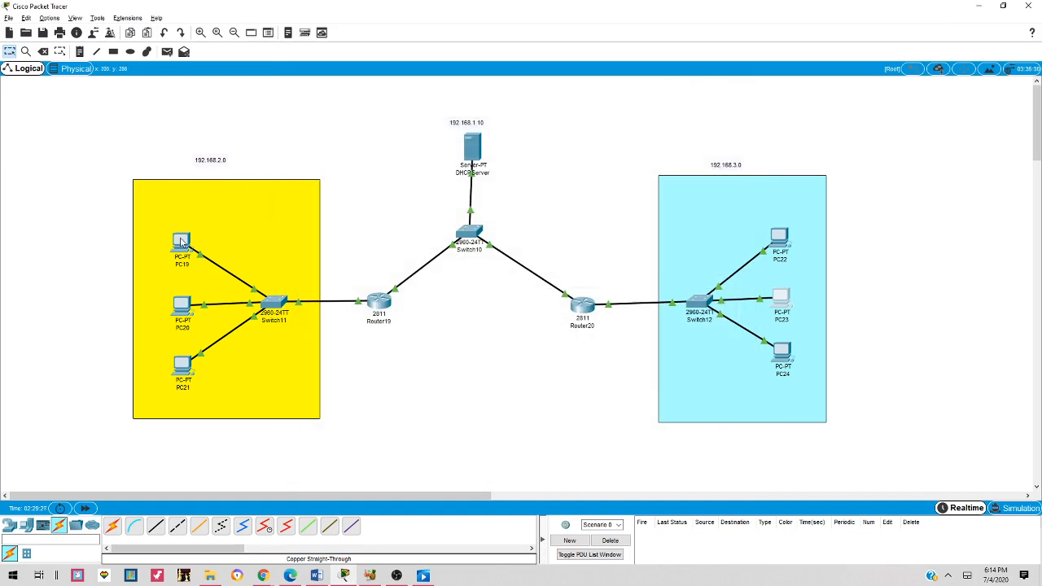
# Step: Set PC19's IPv4 configuration to DHCP and close its window
pyautogui.click(181, 242)
pyautogui.click(378, 105)
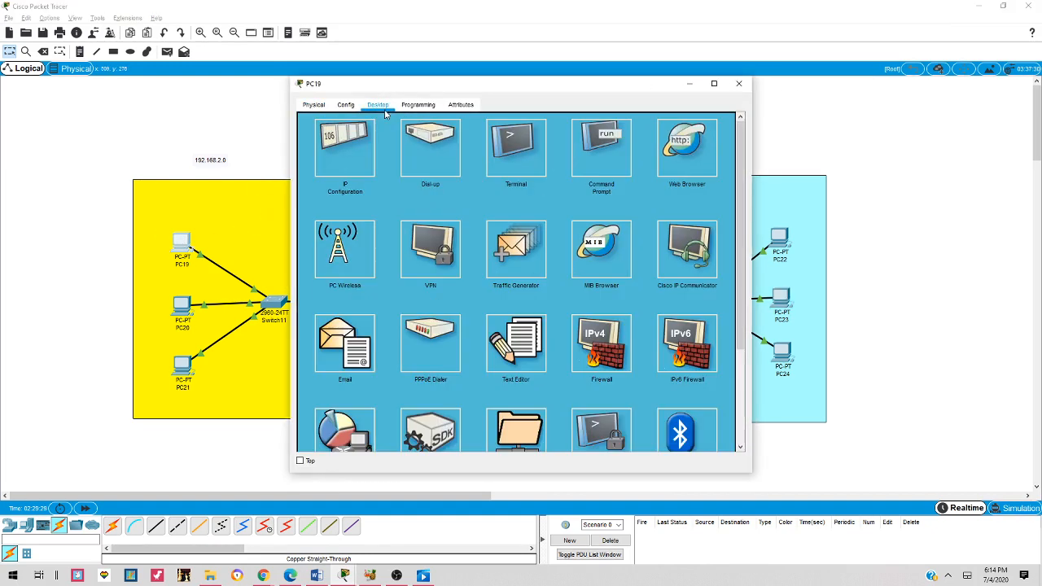
pyautogui.click(346, 154)
pyautogui.click(321, 166)
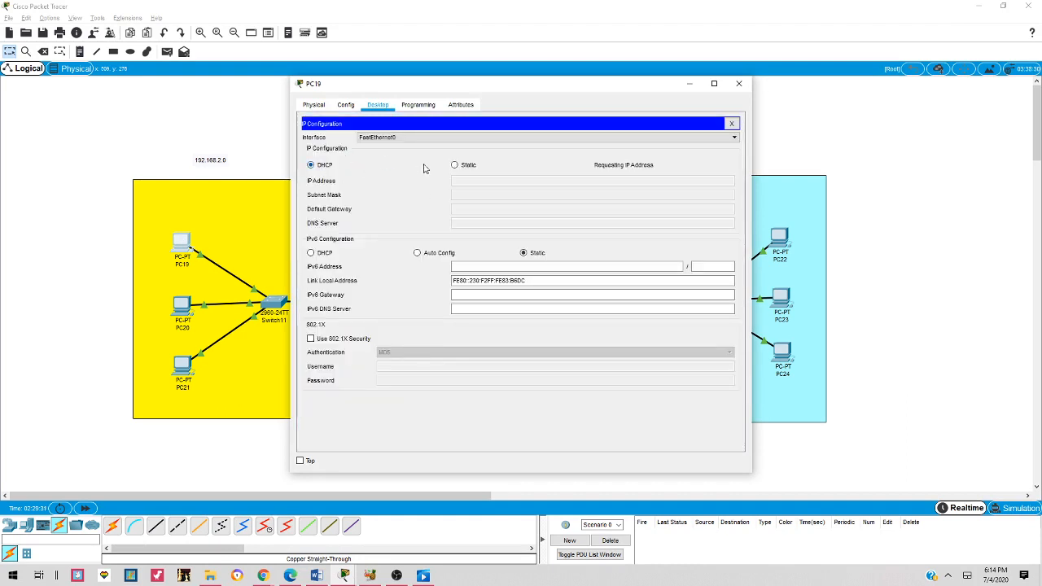
pyautogui.click(692, 84)
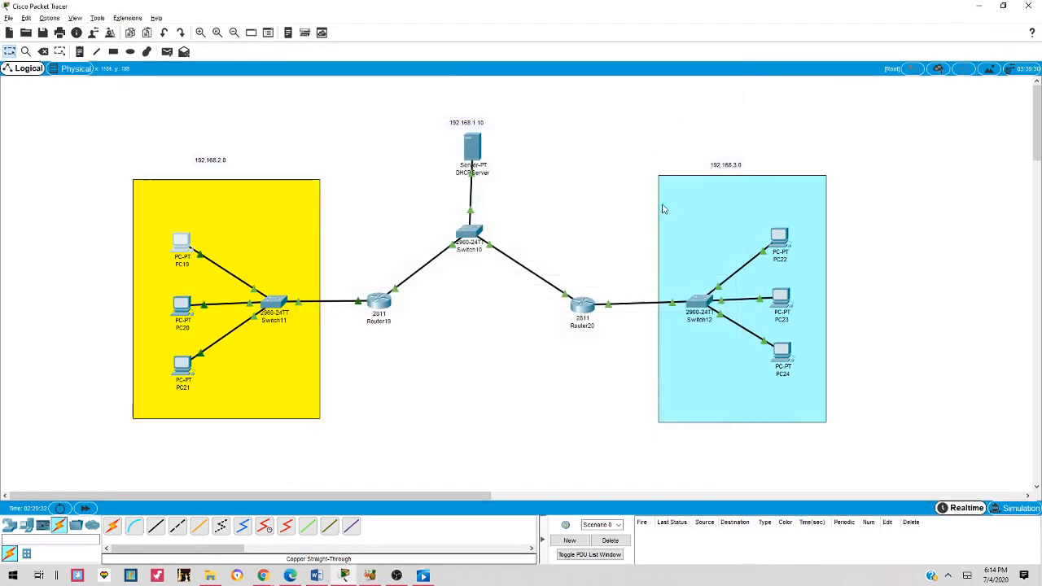
# Step: Request a new address for PC22 by switching its IPv4 configuration to Static and back to DHCP
pyautogui.click(780, 238)
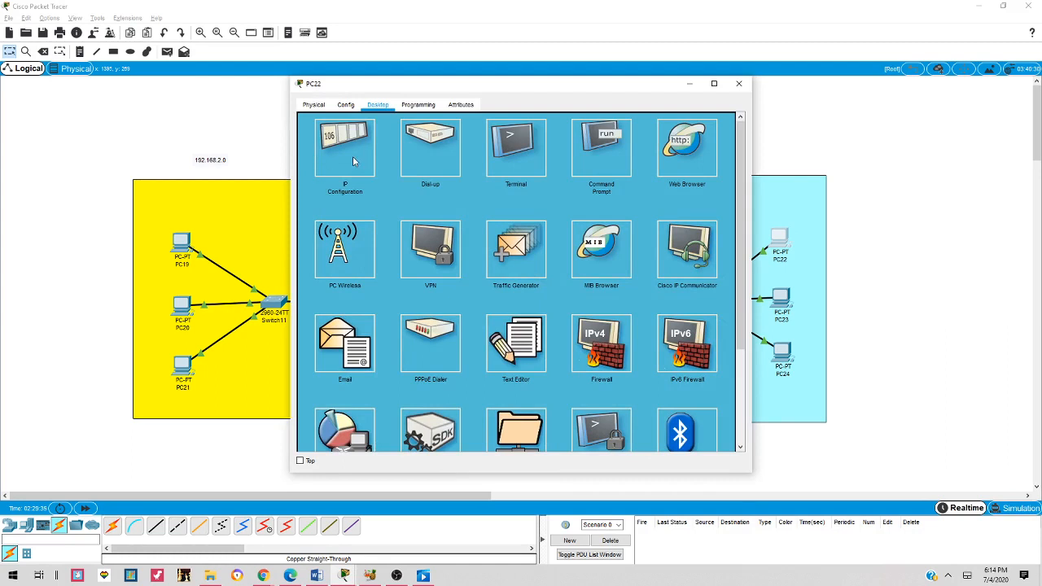
pyautogui.click(352, 156)
pyautogui.click(454, 165)
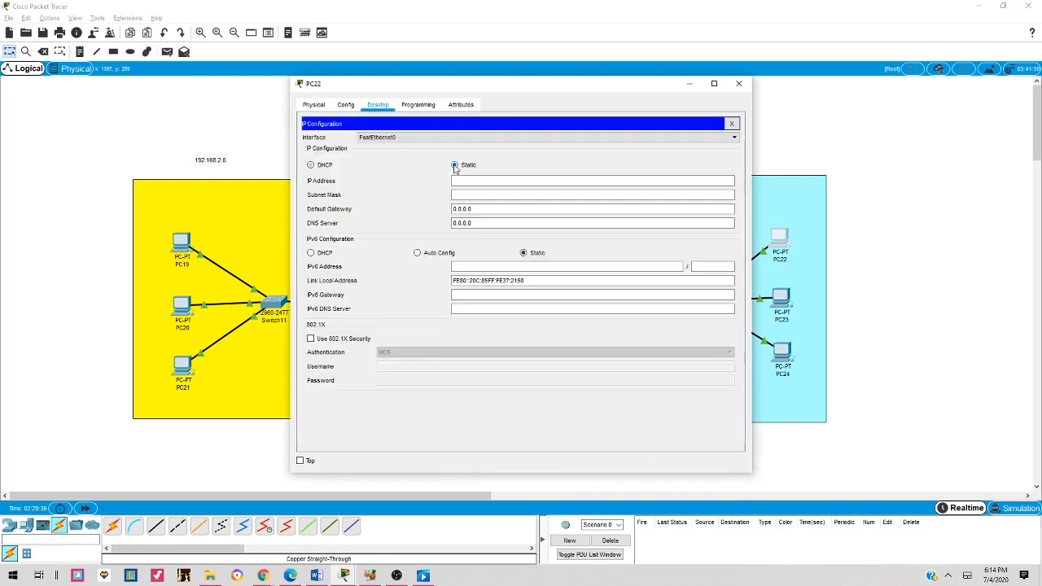
pyautogui.click(311, 166)
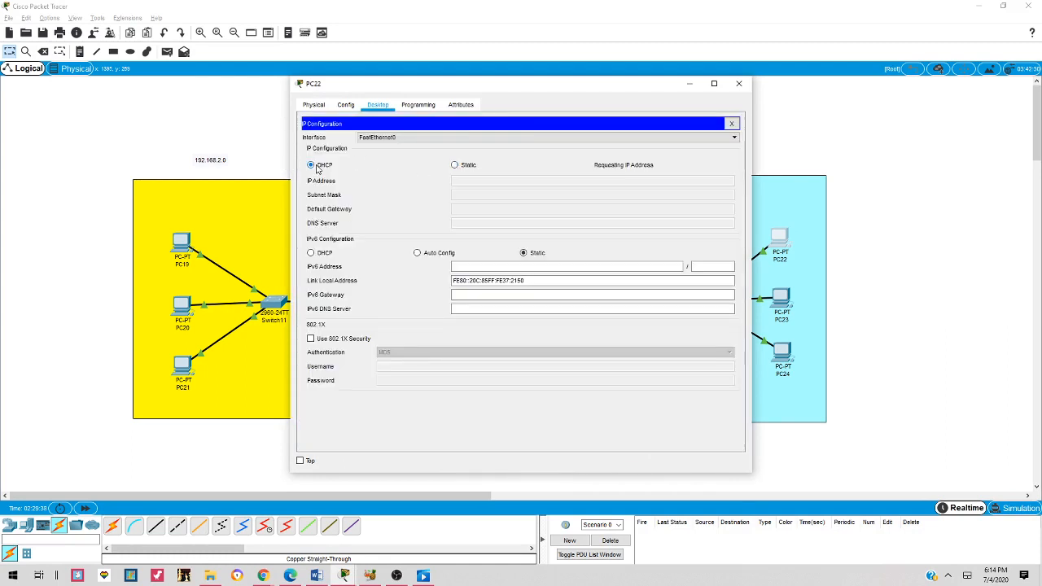
pyautogui.click(738, 83)
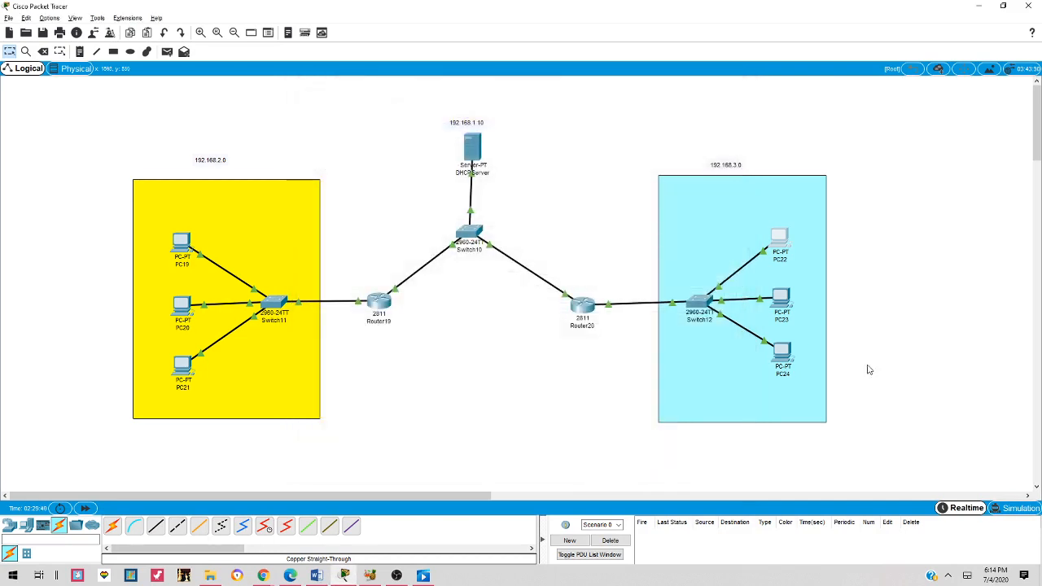
# Step: Check the IP address, subnet mask, gateway and DNS server that PC23 received from DHCP
pyautogui.click(785, 305)
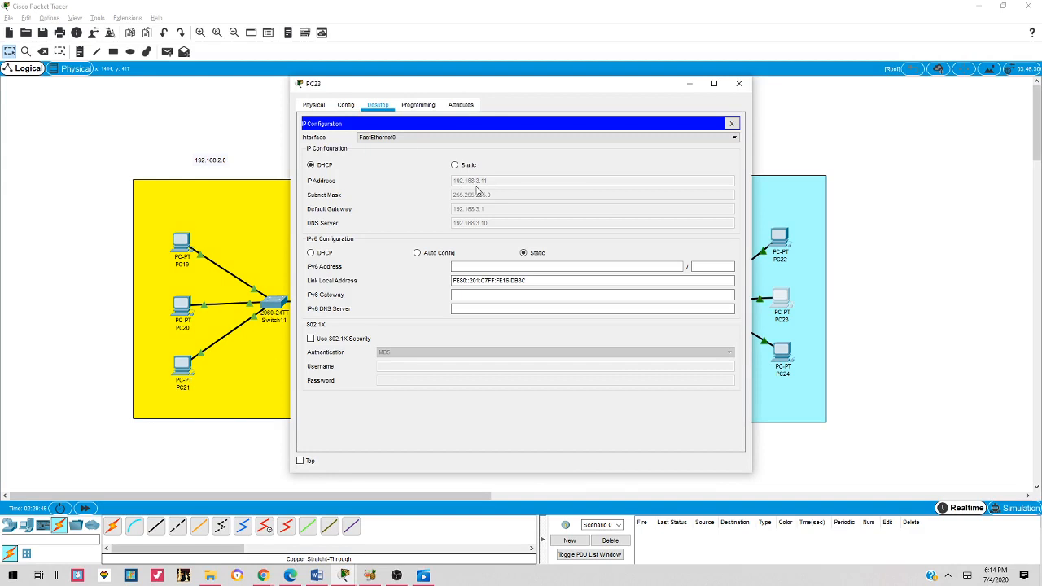
pyautogui.moveTo(575, 83); pyautogui.dragTo(491, 138)
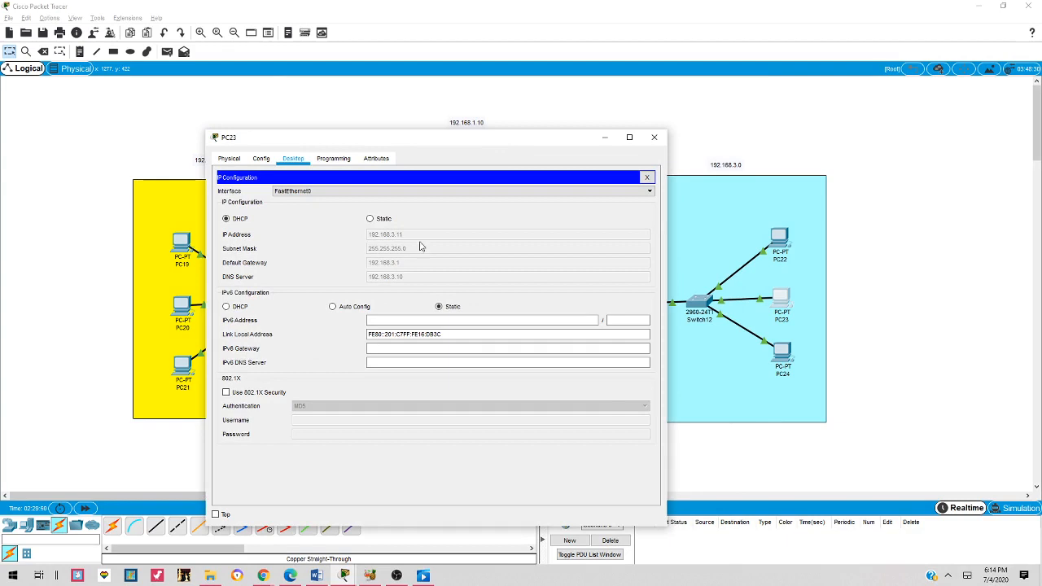
pyautogui.click(653, 137)
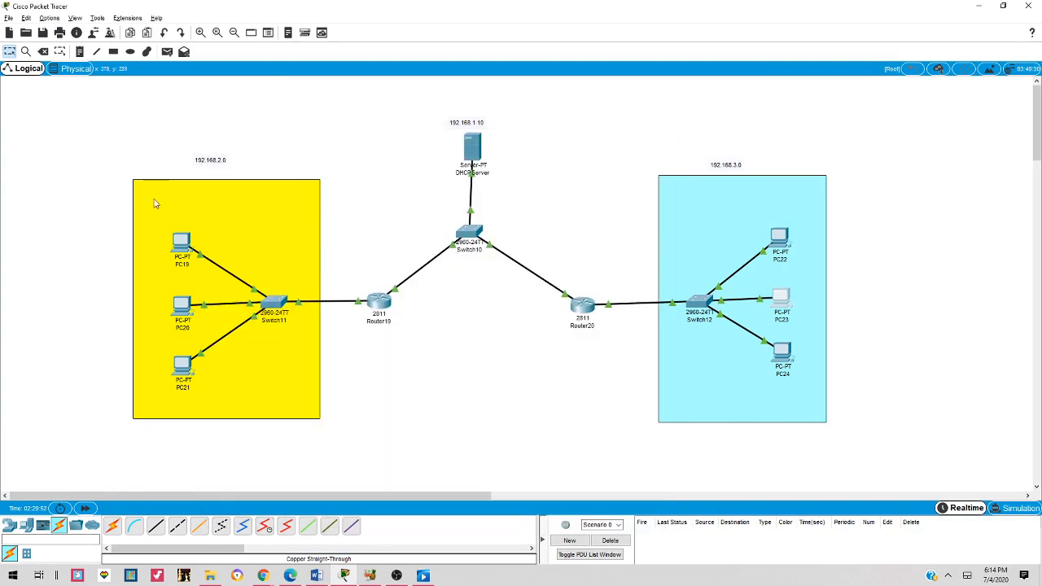
# Step: Renew PC19's DHCP request by switching its IPv4 configuration to Static and back to DHCP, and close its window
pyautogui.click(181, 242)
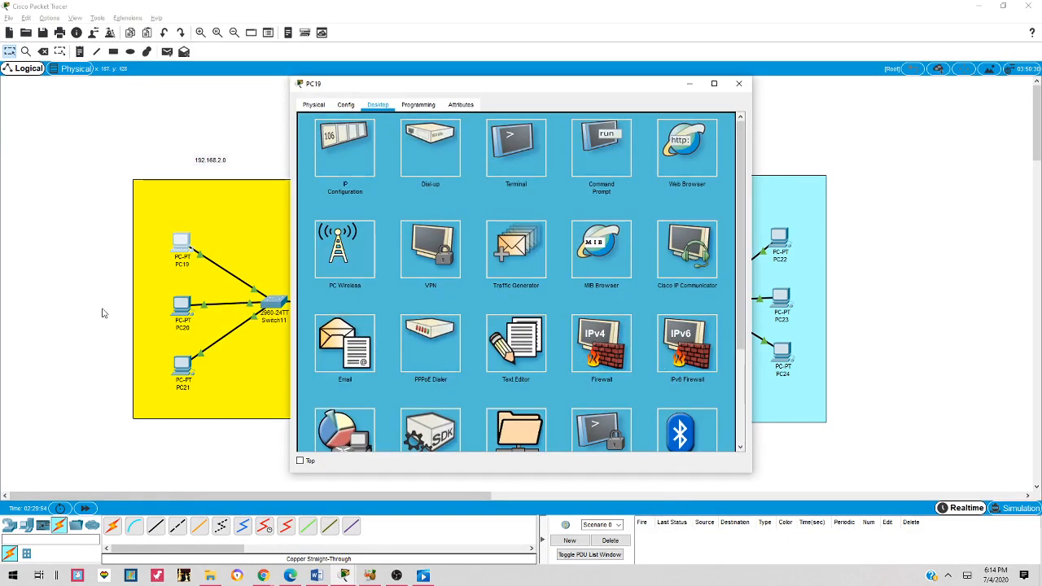
pyautogui.click(355, 151)
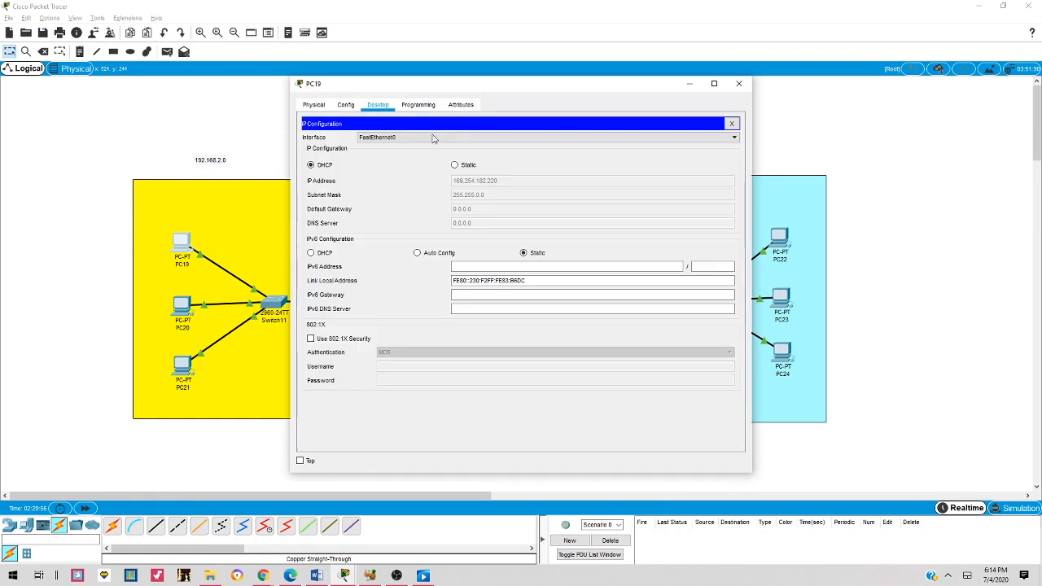
pyautogui.click(454, 164)
pyautogui.click(311, 164)
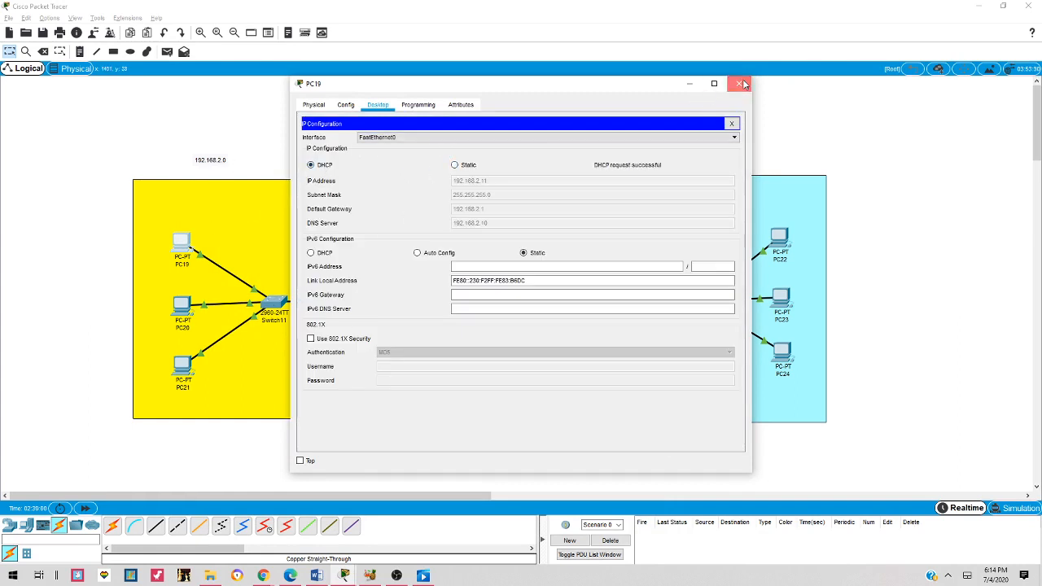
pyautogui.click(738, 83)
# Step: Set PC20's IPv4 configuration to DHCP, let it obtain an address, and close its window
pyautogui.click(184, 304)
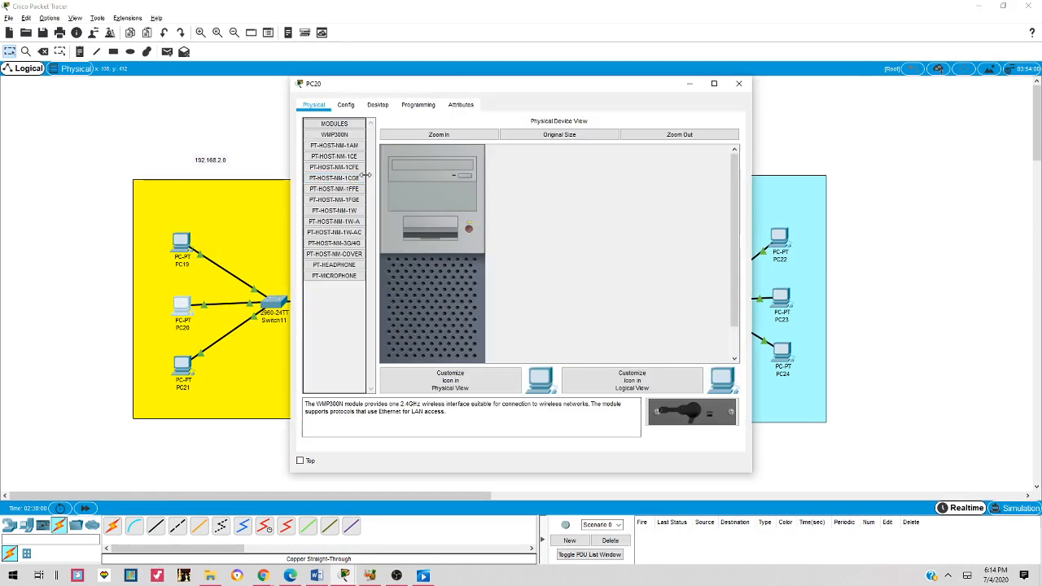
pyautogui.click(377, 104)
pyautogui.click(345, 149)
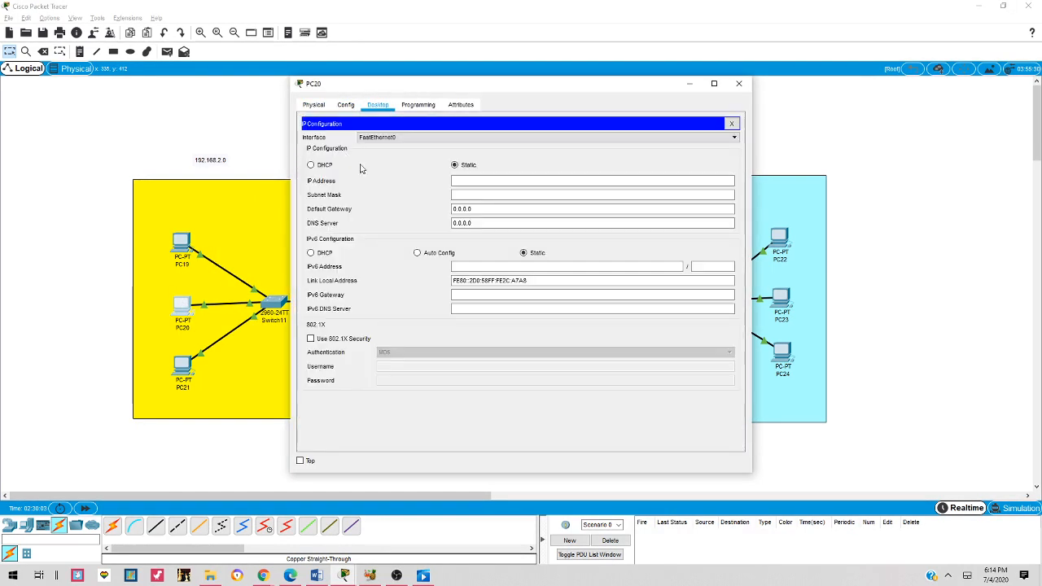
pyautogui.click(311, 164)
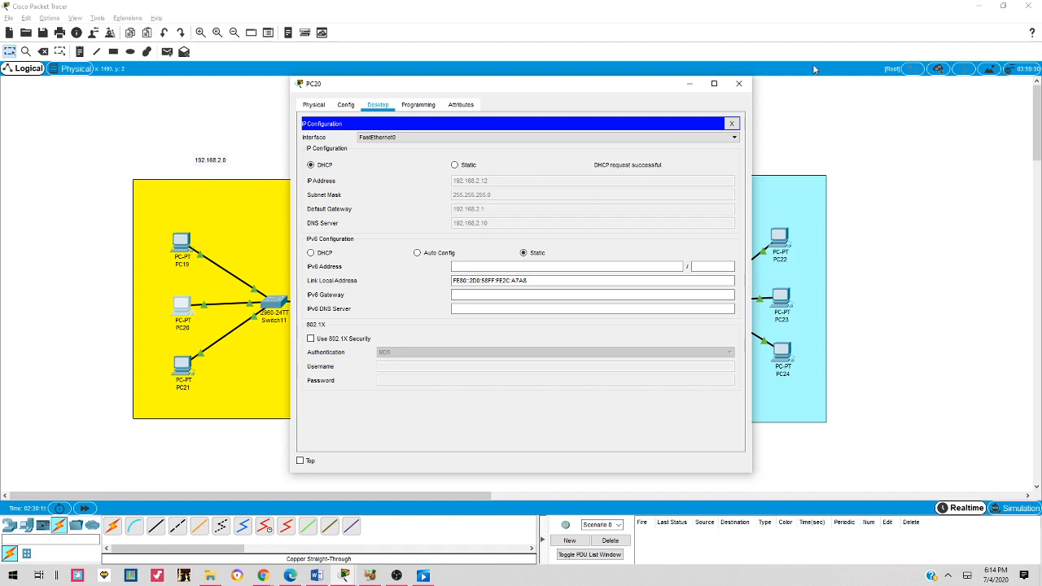
pyautogui.click(740, 84)
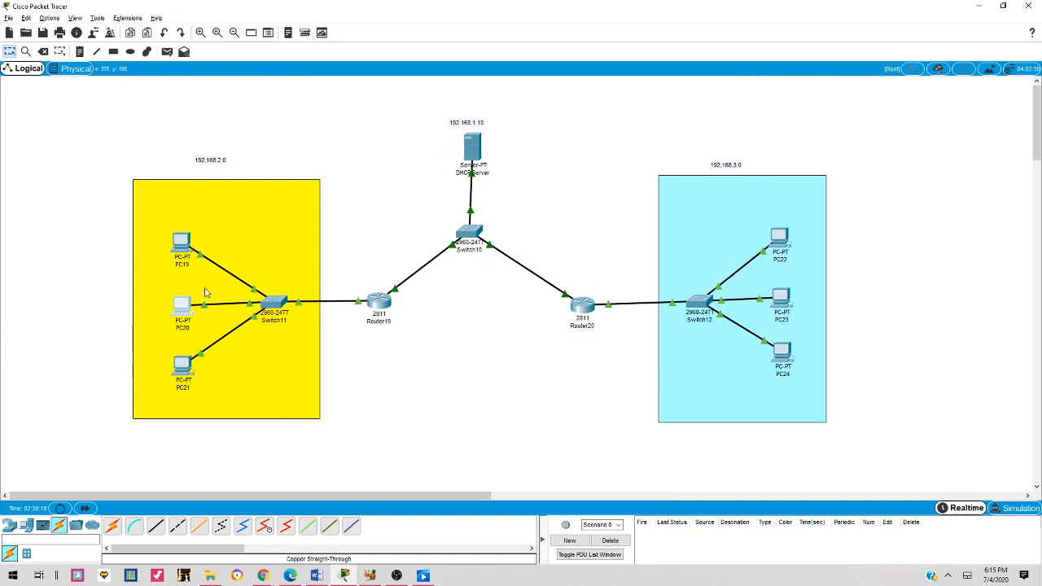
# Step: Set PC21's IPv4 configuration to DHCP and close its window
pyautogui.click(183, 364)
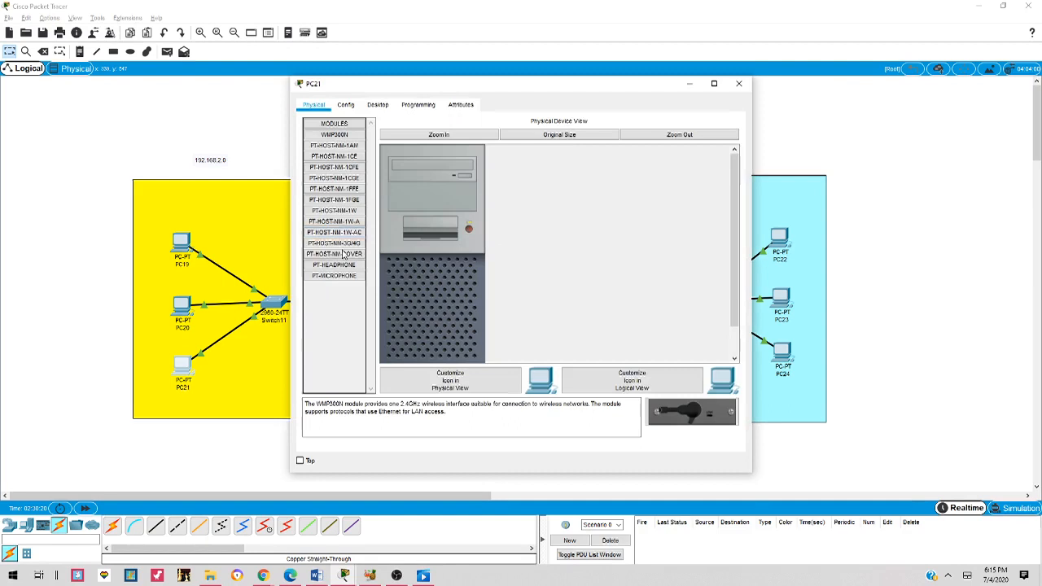
pyautogui.click(378, 105)
pyautogui.click(321, 152)
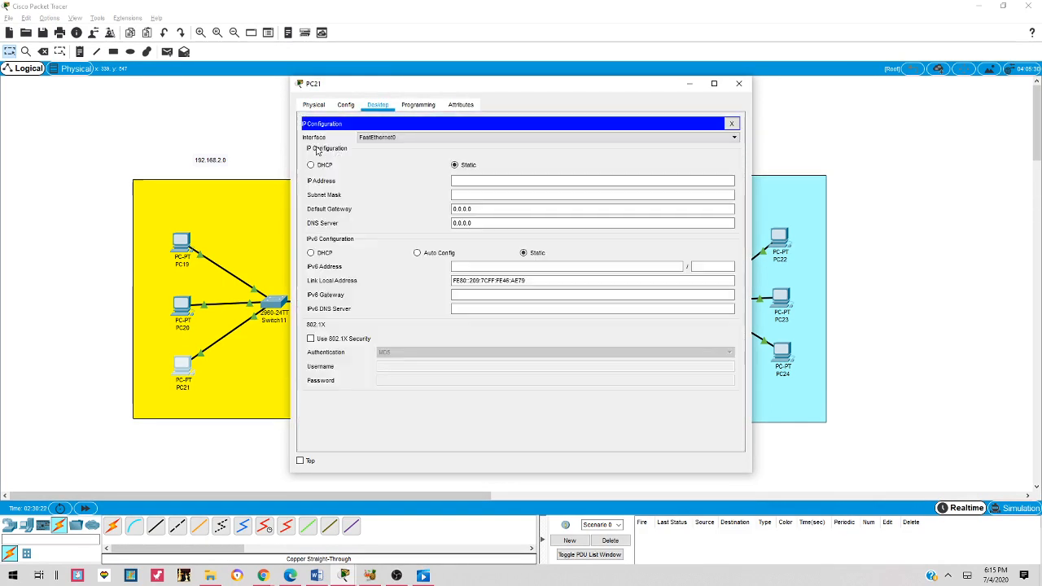
pyautogui.click(311, 165)
pyautogui.click(738, 83)
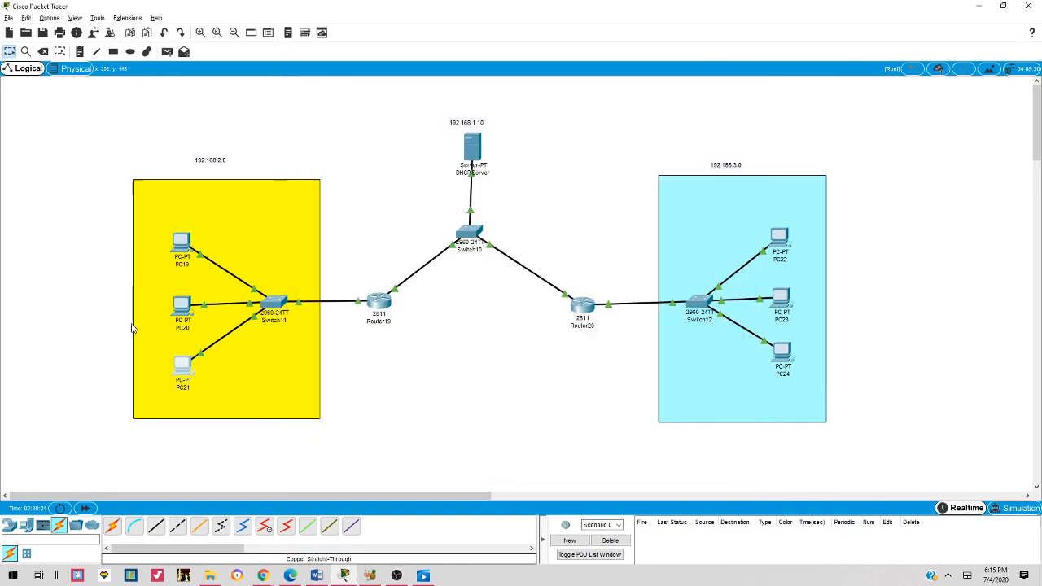
# Step: Check the DHCP-assigned IP configuration of PC20 and of PC21, closing each window after viewing
pyautogui.click(181, 308)
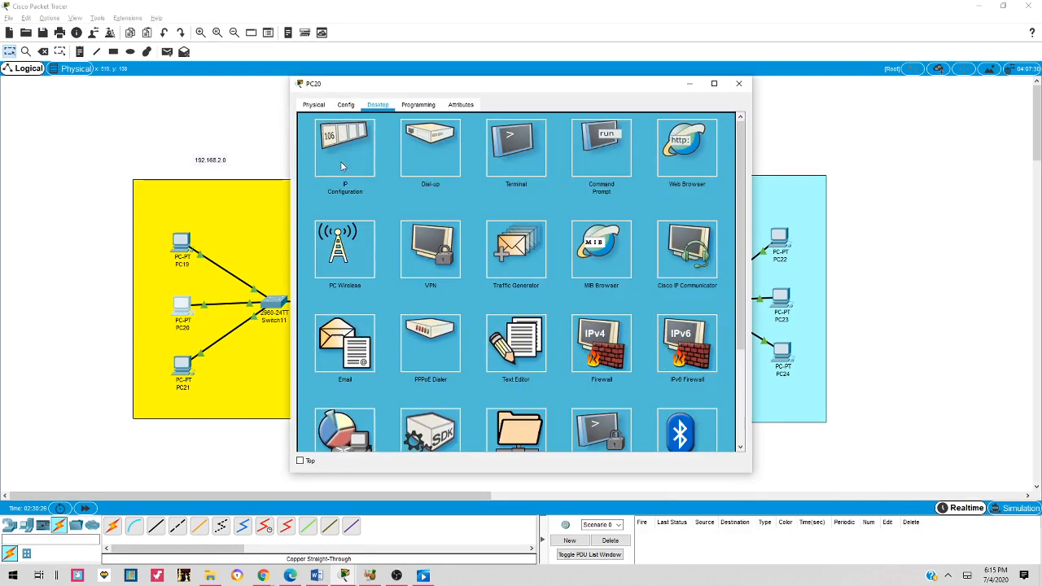
pyautogui.click(342, 166)
pyautogui.click(311, 166)
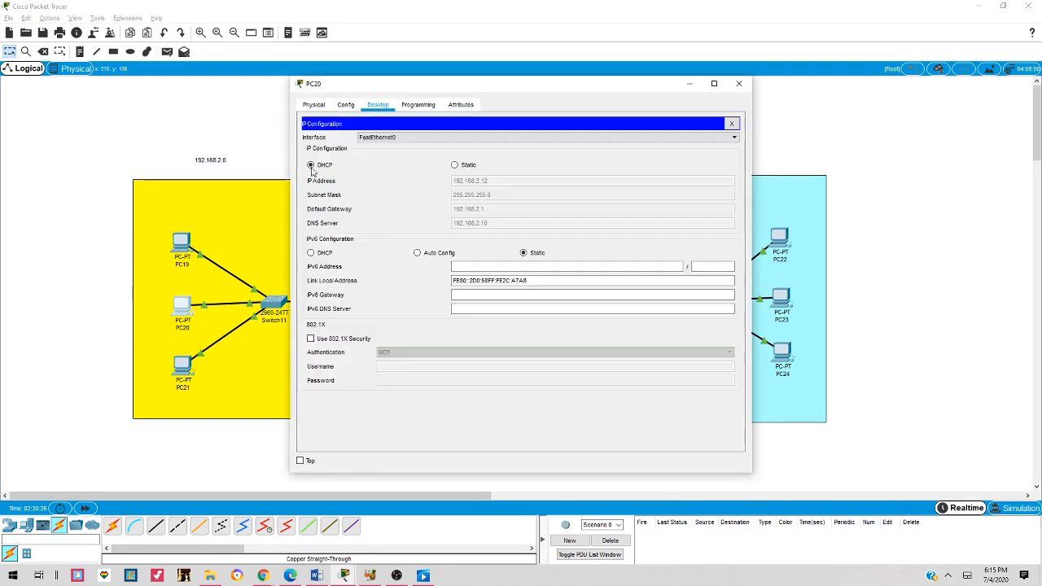
pyautogui.click(738, 84)
pyautogui.click(183, 367)
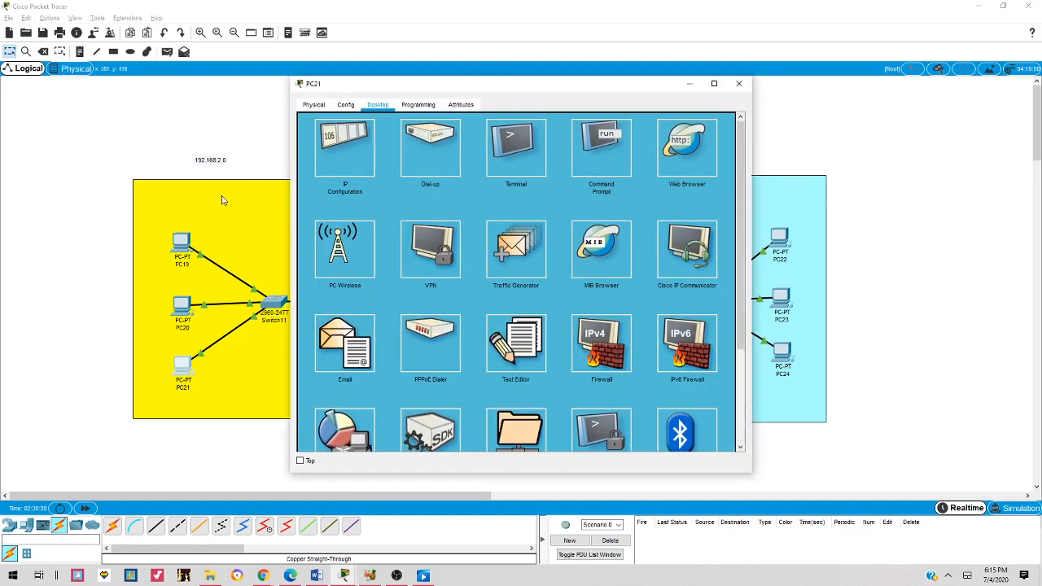
pyautogui.click(356, 163)
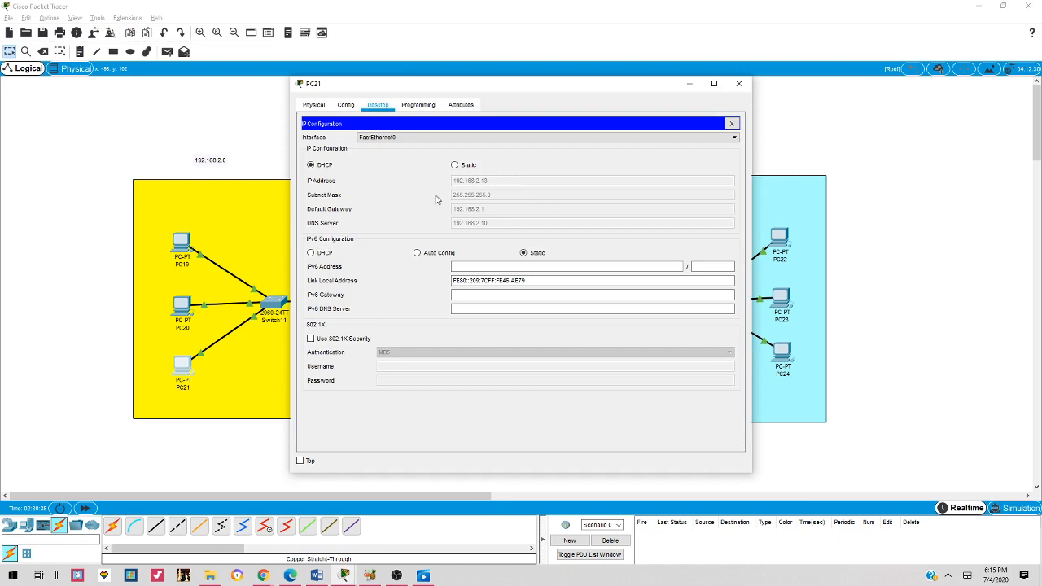
pyautogui.click(738, 83)
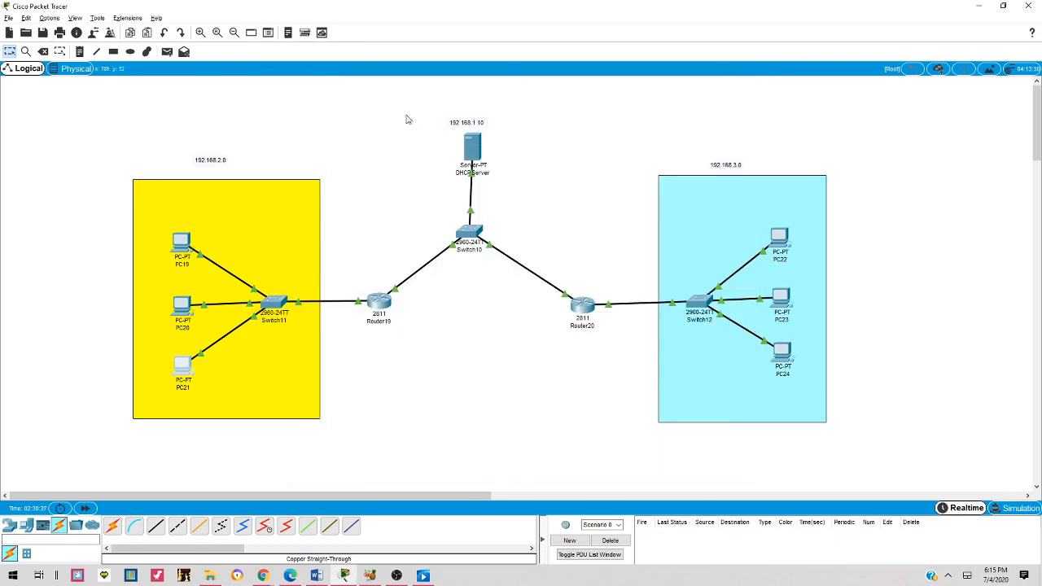